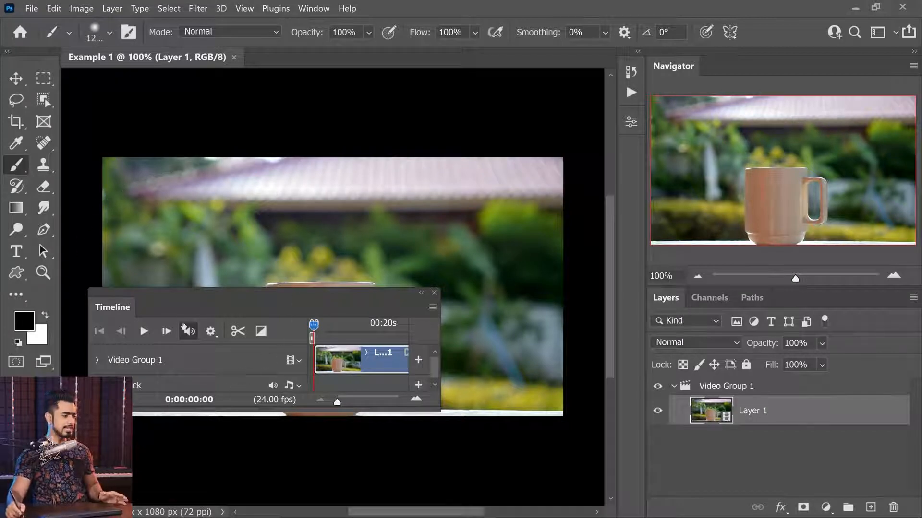
# - Dock the Timeline panel below the canvas and scrub the video forward to 0:00:21:16
pyautogui.moveTo(120, 309); pyautogui.dragTo(226, 515)
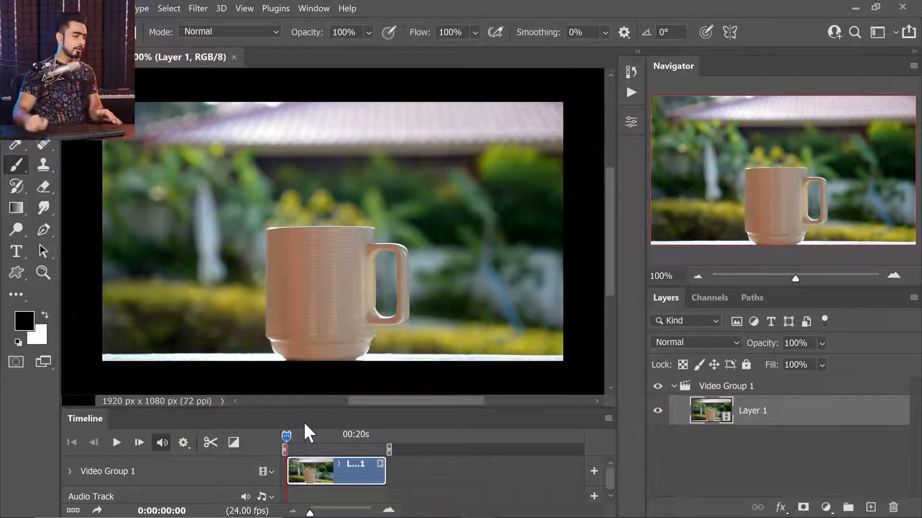
pyautogui.moveTo(287, 433)
pyautogui.mouseDown()
pyautogui.moveTo(374, 438)
pyautogui.moveTo(313, 438)
pyautogui.moveTo(361, 438)
pyautogui.mouseUp()
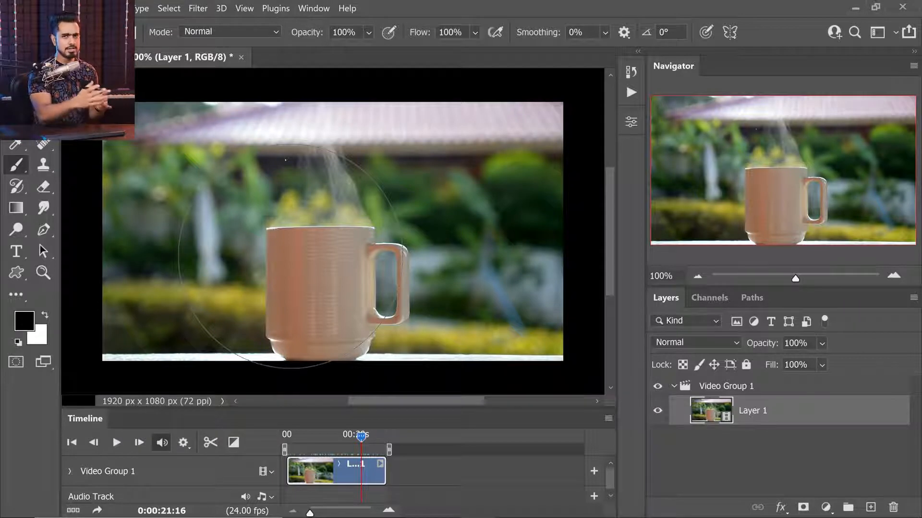
# - Set the timeline playback resolution to 100% and scrub slightly to preview the footage
pyautogui.click(186, 442)
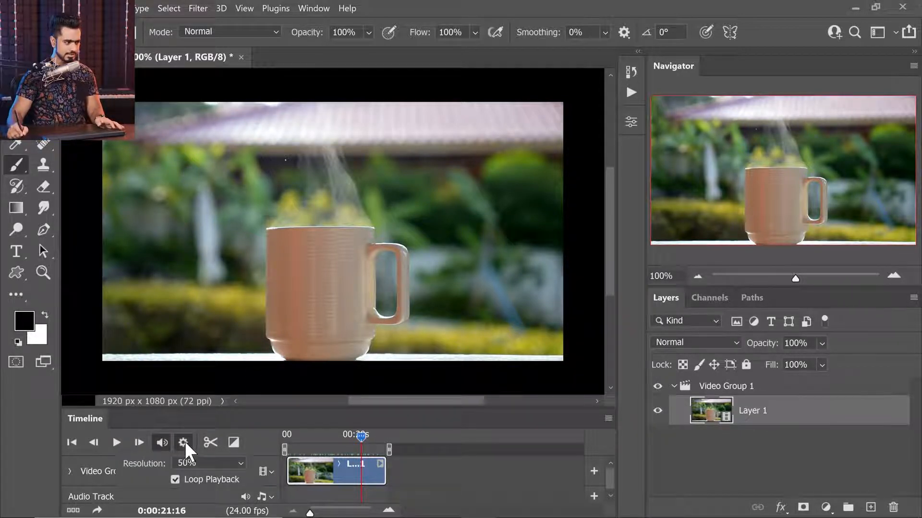
pyautogui.click(202, 464)
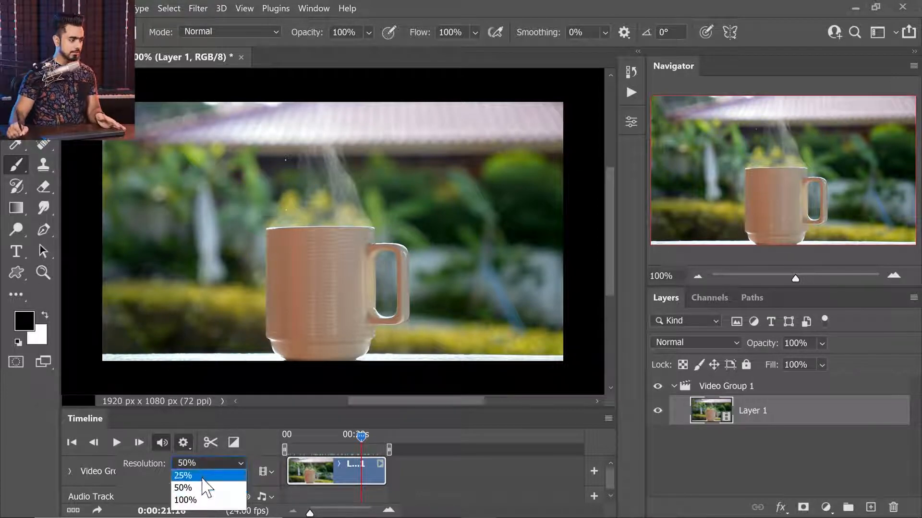
pyautogui.click(194, 500)
pyautogui.moveTo(361, 436)
pyautogui.mouseDown()
pyautogui.moveTo(318, 436)
pyautogui.moveTo(360, 435)
pyautogui.mouseUp()
# - Reduce the timeline playback resolution to 25% and scrub back to 0:00:12:12 to preview the footage
pyautogui.click(183, 442)
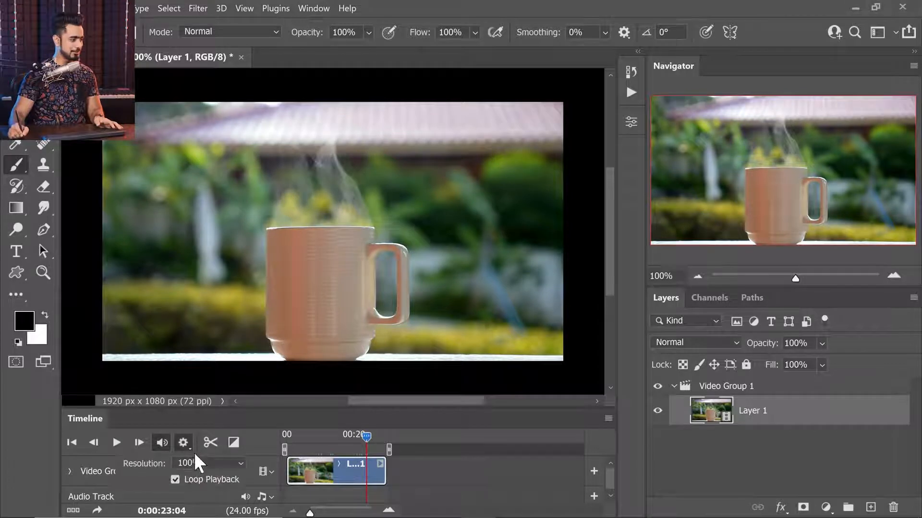
pyautogui.click(209, 463)
pyautogui.click(185, 475)
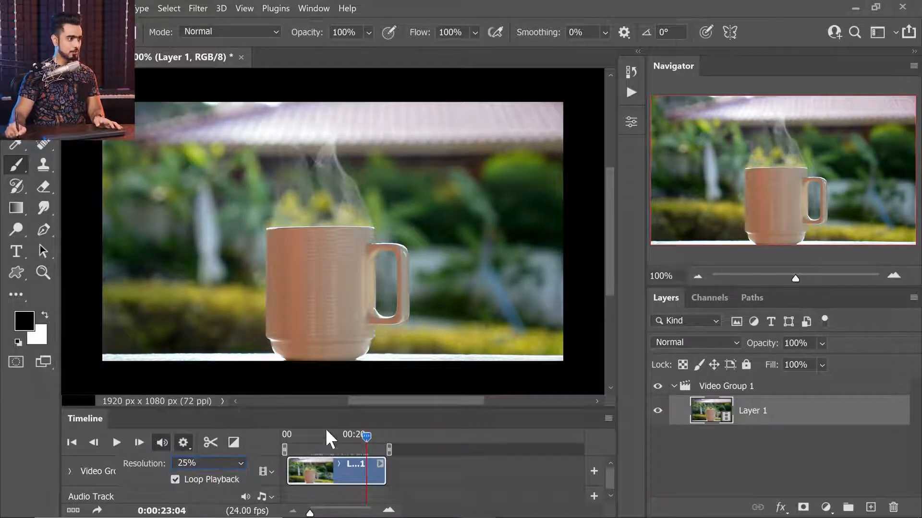
pyautogui.moveTo(365, 437); pyautogui.dragTo(329, 446)
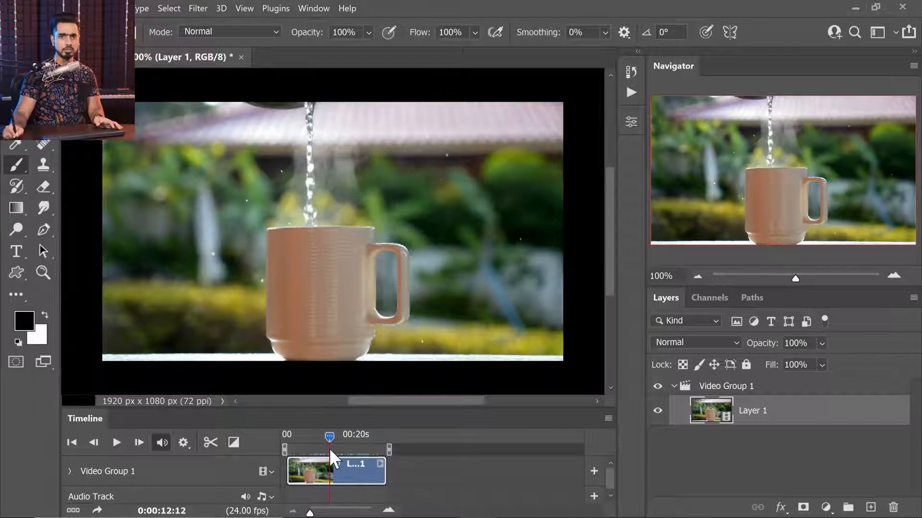
# - Set the timeline playback resolution to 50%
pyautogui.click(182, 442)
pyautogui.click(192, 463)
pyautogui.click(192, 485)
# - Enlarge the Timeline panel, magnify its time scale and place the playhead at 0:00:08:08
pyautogui.moveTo(301, 408); pyautogui.dragTo(293, 340)
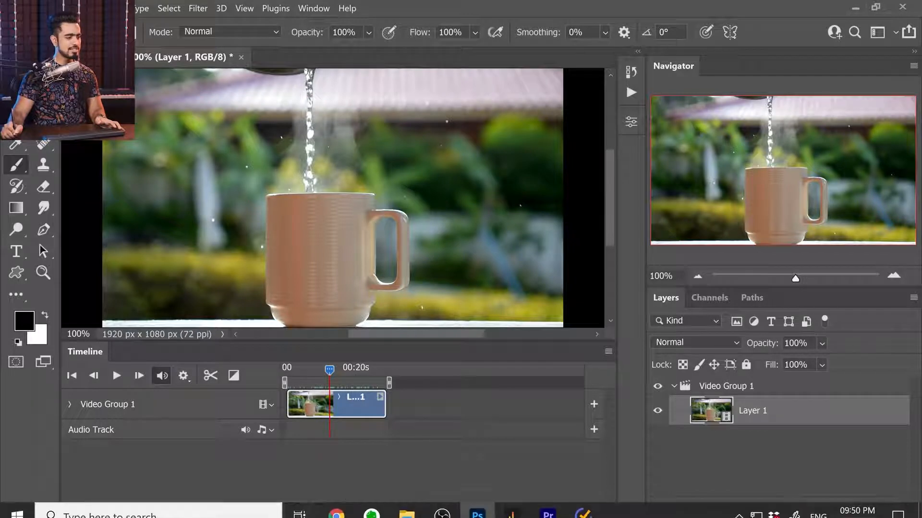
pyautogui.moveTo(309, 514); pyautogui.dragTo(316, 512)
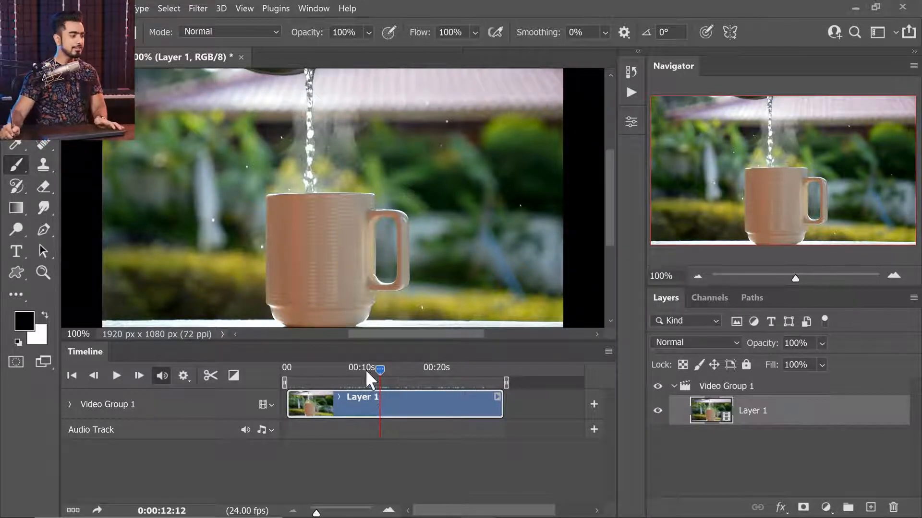
pyautogui.moveTo(376, 372); pyautogui.dragTo(348, 402)
pyautogui.moveTo(317, 513); pyautogui.dragTo(317, 513)
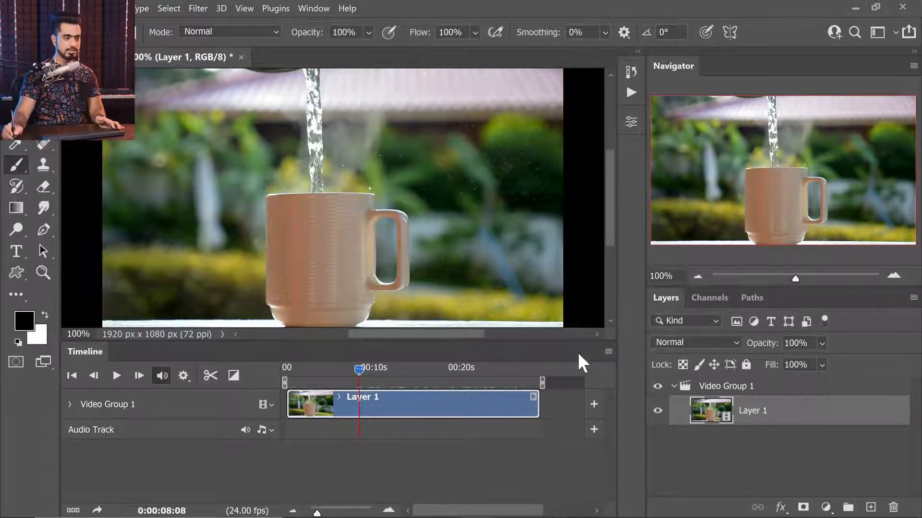
# - Ungroup Video Group 1 so the video clip becomes a standalone layer
pyautogui.click(720, 389)
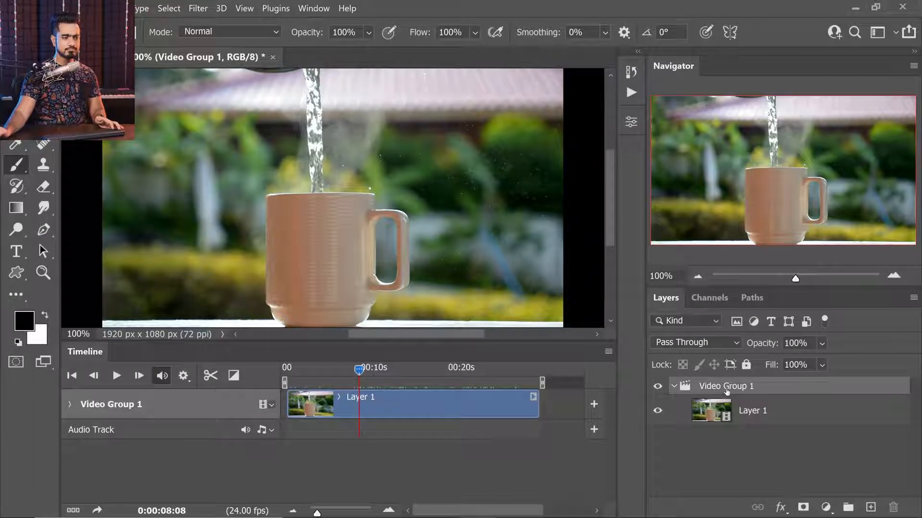
pyautogui.rightClick(771, 390)
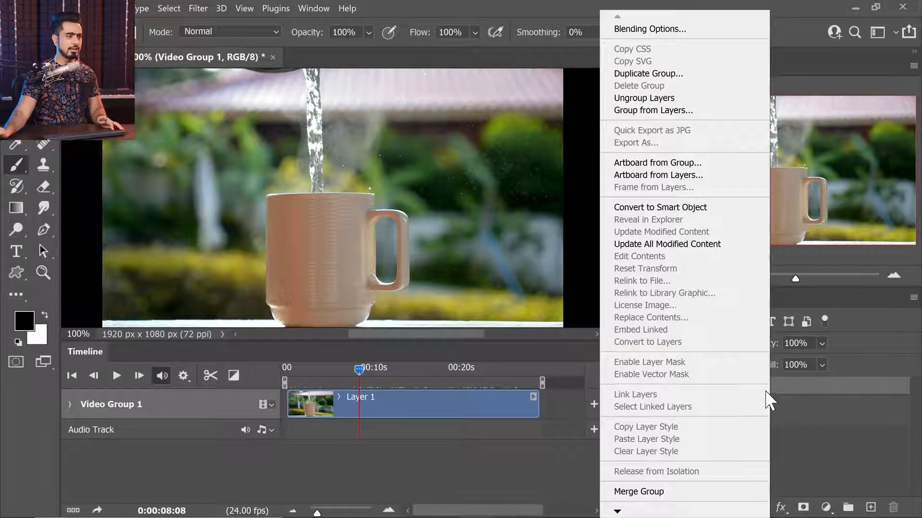
pyautogui.click(696, 98)
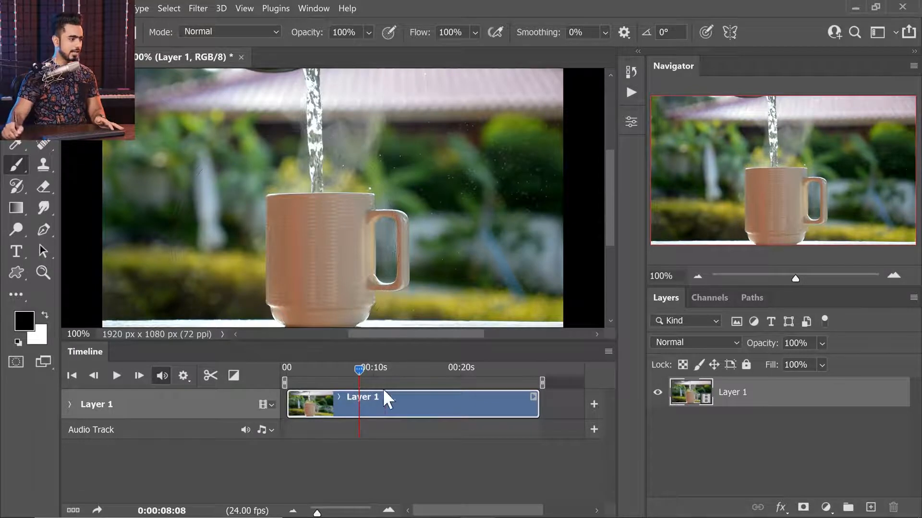
# - Trim the start of the Layer 1 clip at 0:00:10:09 and slide the clip back to the beginning of the timeline
pyautogui.moveTo(361, 370); pyautogui.dragTo(377, 387)
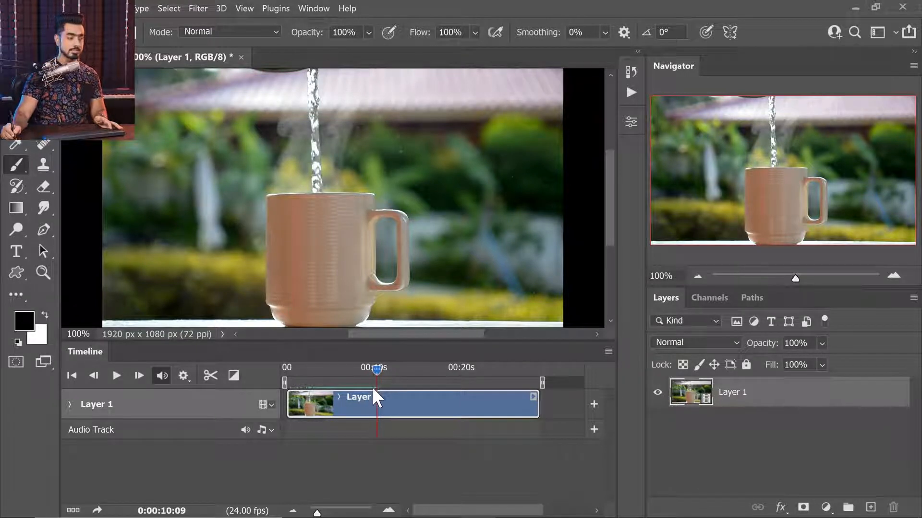
pyautogui.moveTo(289, 402); pyautogui.dragTo(374, 406)
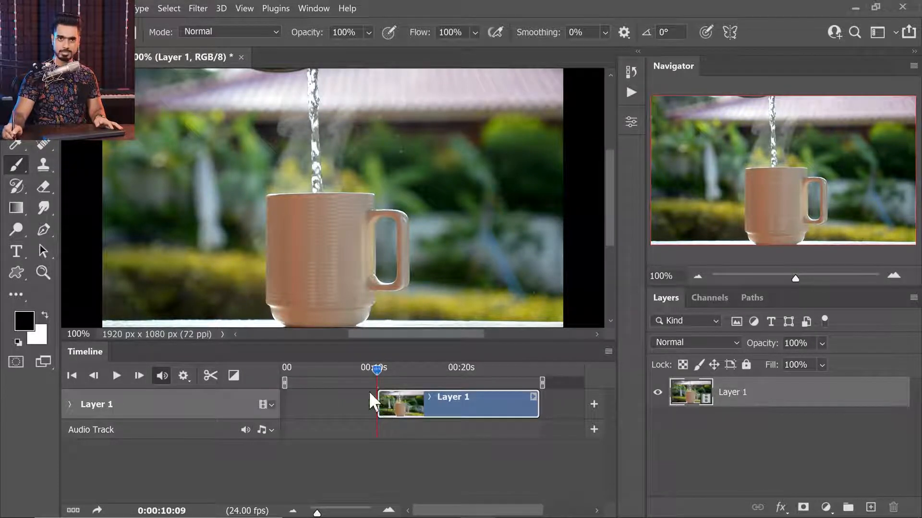
pyautogui.moveTo(421, 406); pyautogui.dragTo(337, 398)
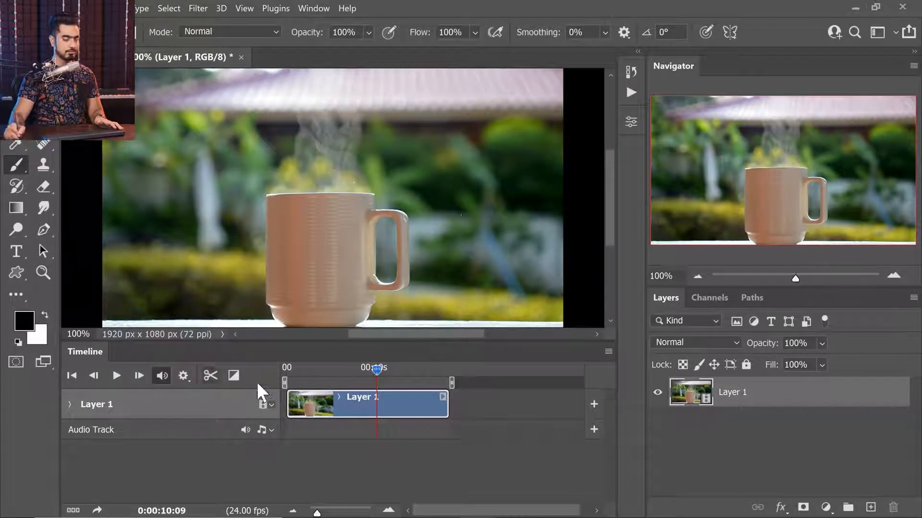
# - Preview the shortened clip and trim its end at 0:00:05:05
pyautogui.moveTo(377, 370); pyautogui.dragTo(296, 376)
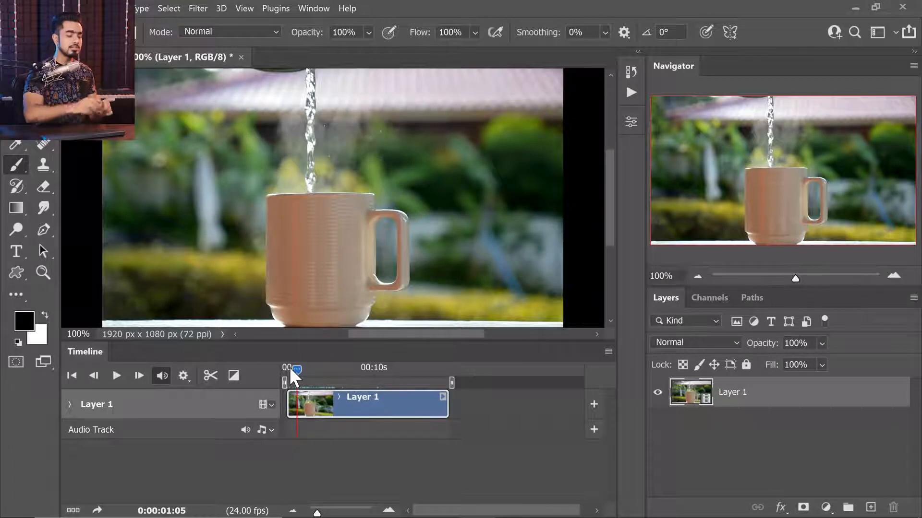
pyautogui.moveTo(295, 367); pyautogui.dragTo(367, 388)
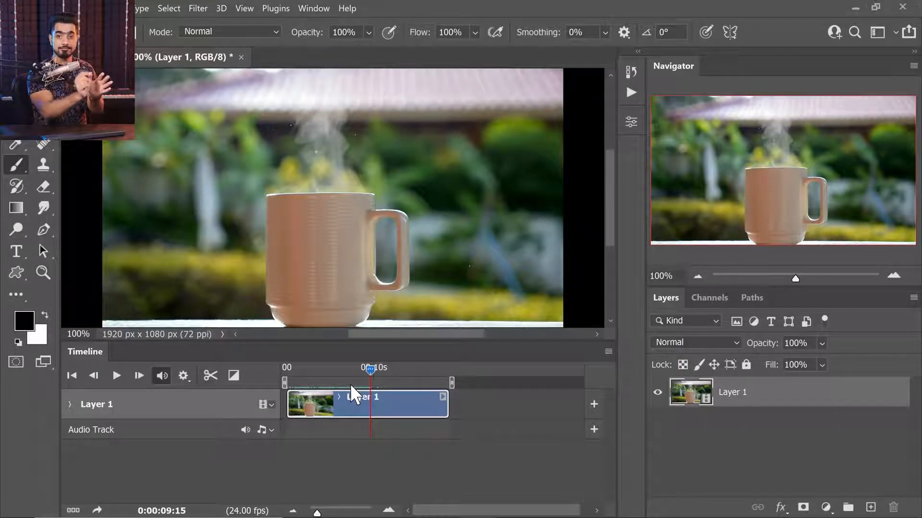
pyautogui.moveTo(369, 370); pyautogui.dragTo(330, 377)
pyautogui.moveTo(333, 373); pyautogui.dragTo(332, 374)
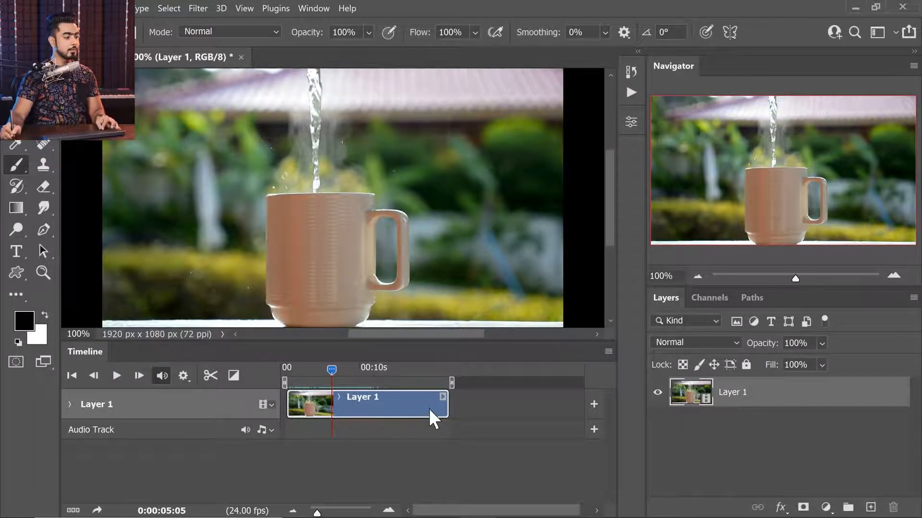
pyautogui.moveTo(446, 404); pyautogui.dragTo(331, 399)
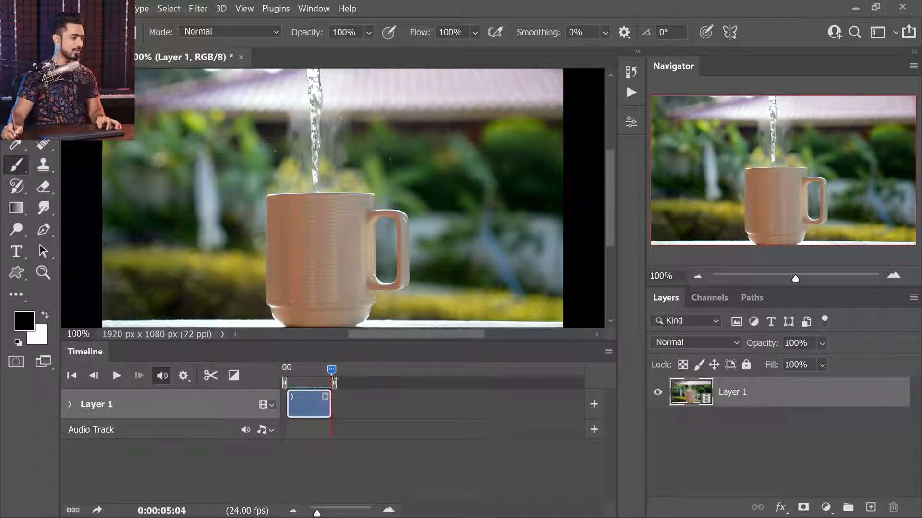
# - Duplicate the trimmed Layer 1 video layer
pyautogui.moveTo(317, 512); pyautogui.dragTo(323, 512)
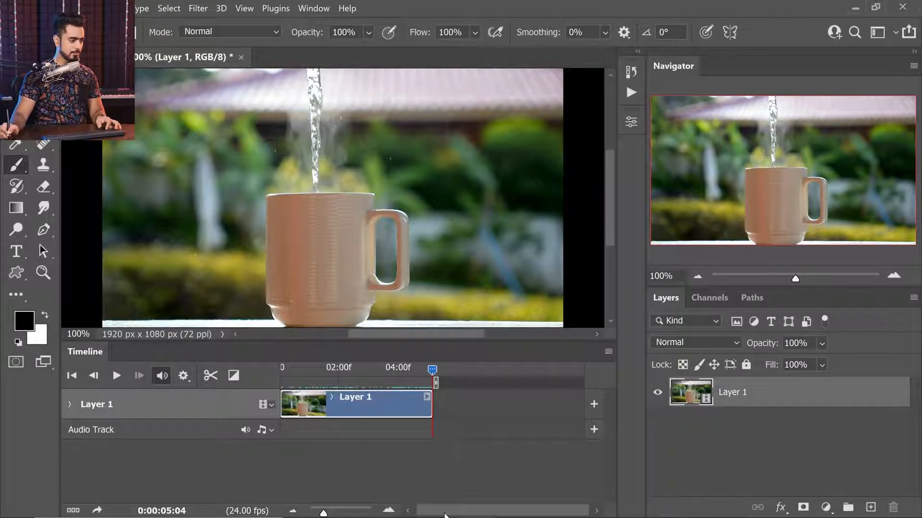
pyautogui.moveTo(446, 514); pyautogui.dragTo(418, 514)
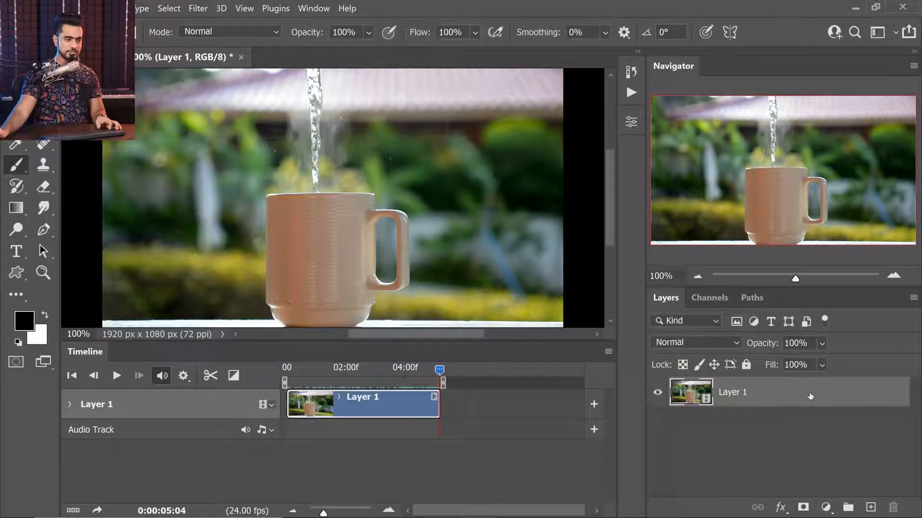
pyautogui.moveTo(813, 402); pyautogui.dragTo(870, 504)
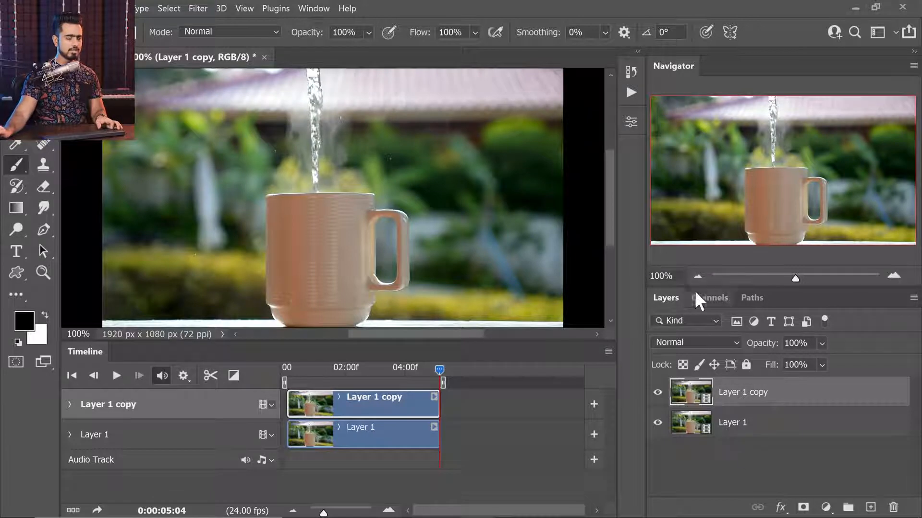
# - Close the Navigator panel and display the layers with large thumbnails
pyautogui.moveTo(675, 71); pyautogui.dragTo(526, 71)
pyautogui.click(590, 43)
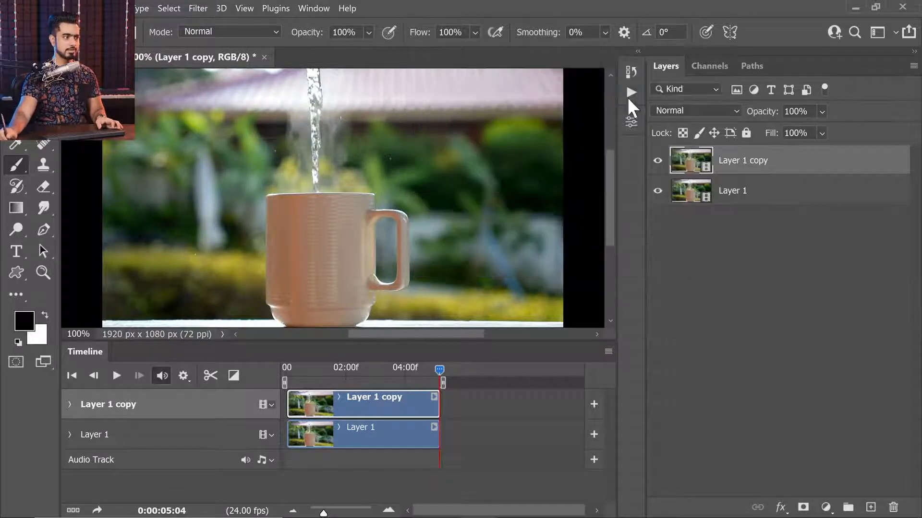
pyautogui.rightClick(739, 255)
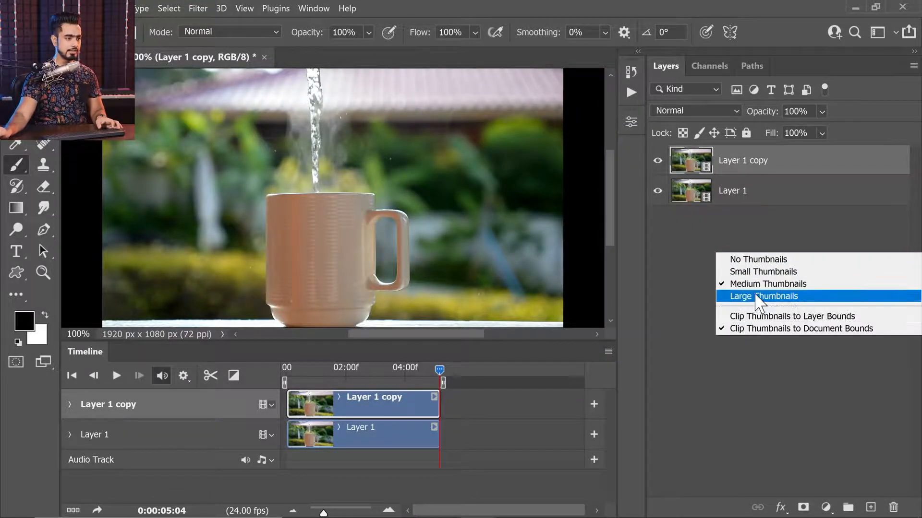
pyautogui.click(746, 297)
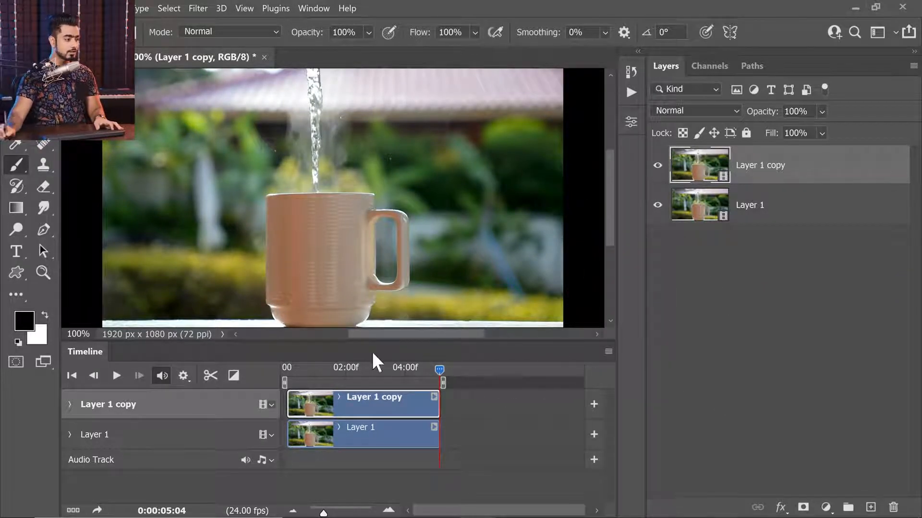
# - Shift the lower Layer 1 clip so it starts where the Layer 1 copy clip ends, and scrub across the junction
pyautogui.moveTo(434, 370); pyautogui.dragTo(286, 371)
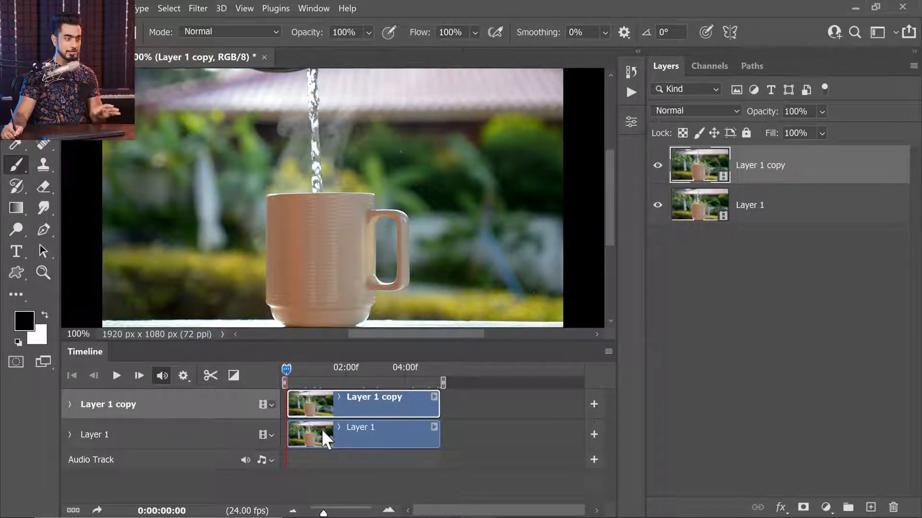
pyautogui.click(353, 430)
pyautogui.moveTo(348, 429); pyautogui.dragTo(498, 430)
pyautogui.moveTo(392, 368); pyautogui.dragTo(445, 380)
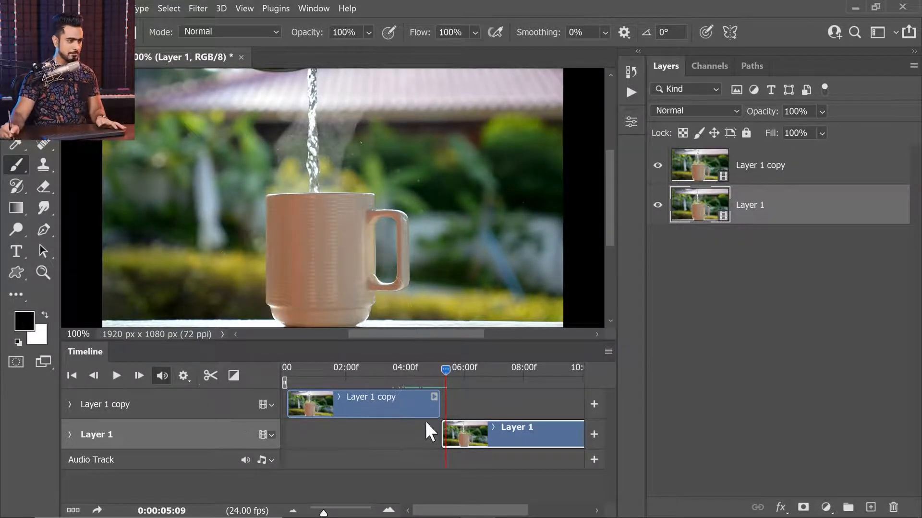
# - Extend the Layer 1 clip's start back to the timeline's beginning and trim its end to match the Layer 1 copy clip at 0:00:05:04
pyautogui.moveTo(441, 428); pyautogui.dragTo(291, 432)
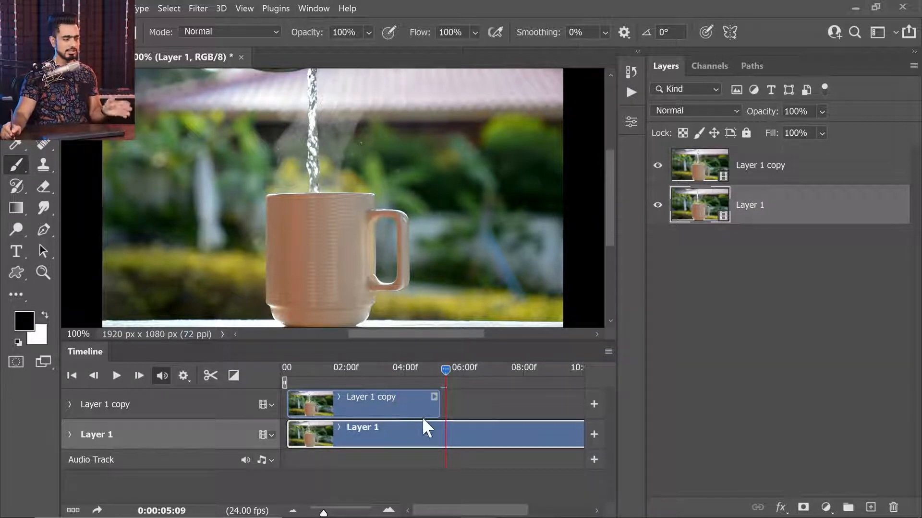
pyautogui.moveTo(443, 372); pyautogui.dragTo(456, 420)
pyautogui.moveTo(493, 509); pyautogui.dragTo(503, 512)
pyautogui.moveTo(568, 437); pyautogui.dragTo(414, 437)
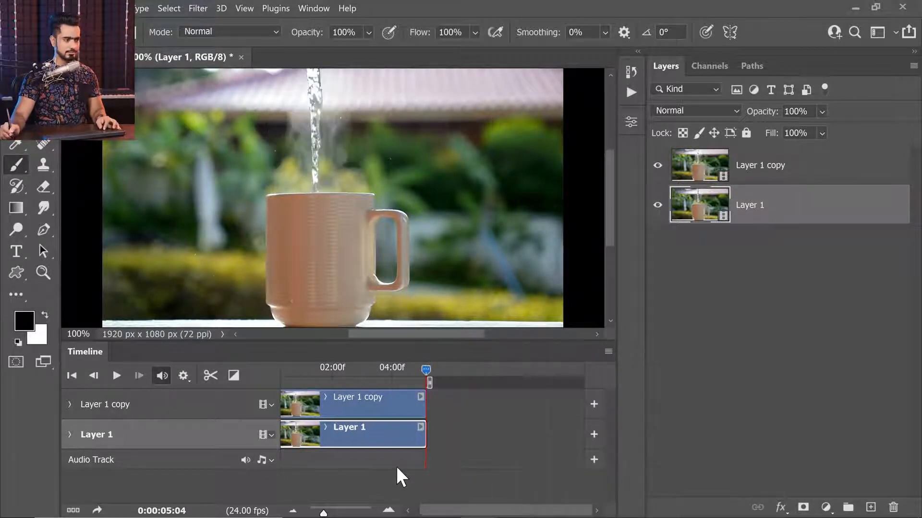
# - Scrub near the end of the clips, then select Layer 1 copy and expand its animation properties in the timeline
pyautogui.moveTo(427, 370); pyautogui.dragTo(398, 370)
pyautogui.moveTo(439, 510); pyautogui.dragTo(412, 510)
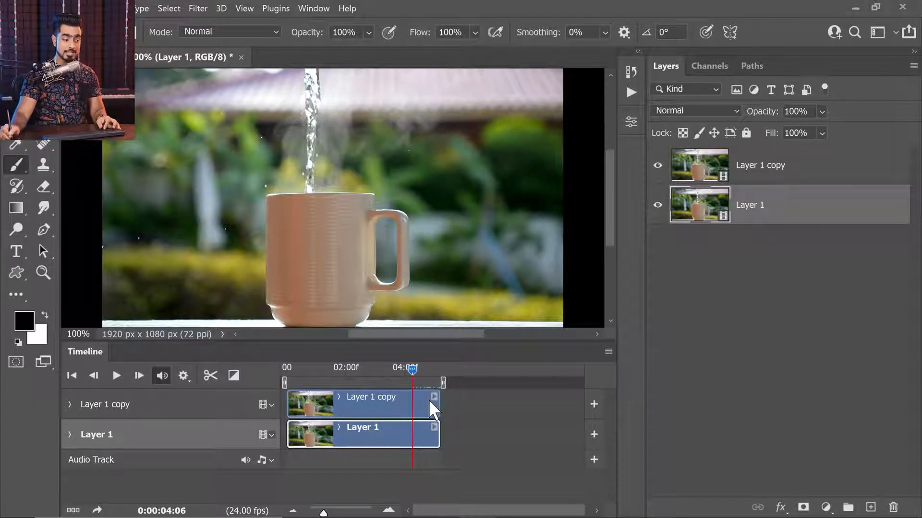
pyautogui.moveTo(411, 371); pyautogui.dragTo(419, 369)
pyautogui.click(423, 412)
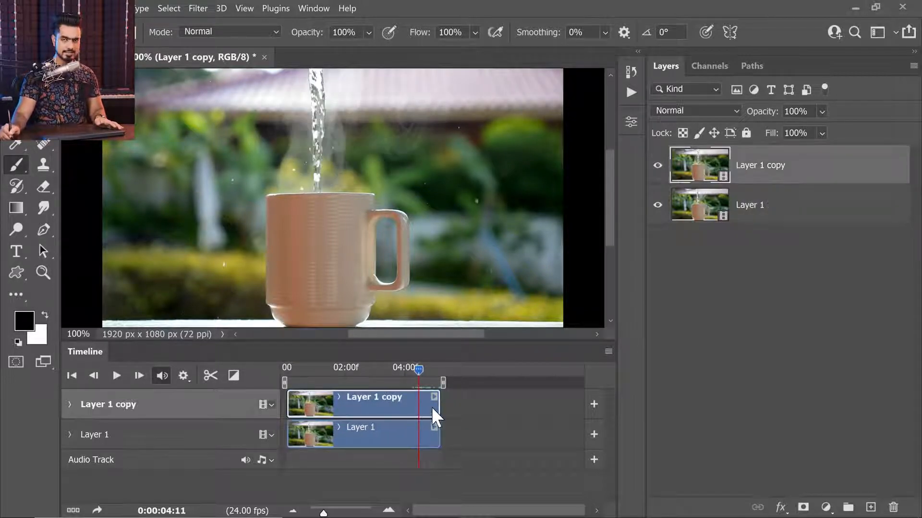
pyautogui.click(70, 403)
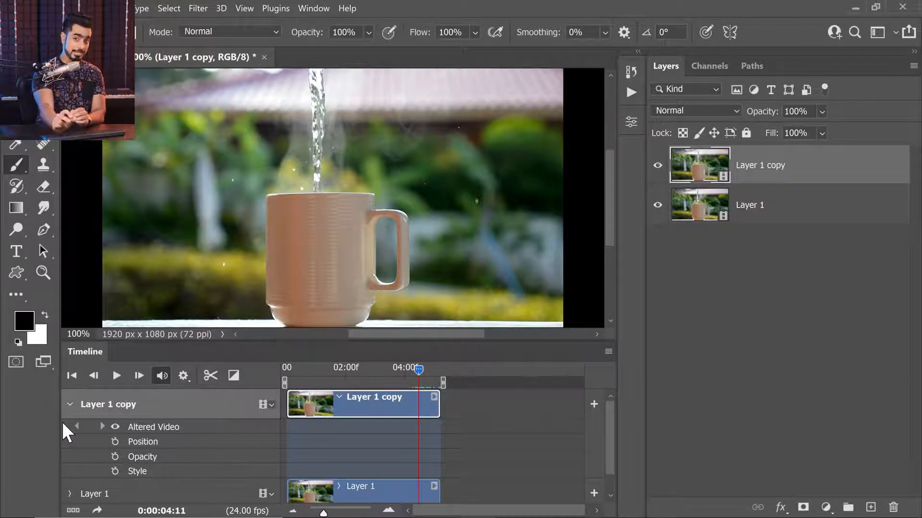
# - Add an Opacity keyframe to Layer 1 copy at 0:00:05:01, and a second one at 0:00:05:04 with the layer opacity lowered to 0%
pyautogui.moveTo(416, 372); pyautogui.dragTo(427, 374)
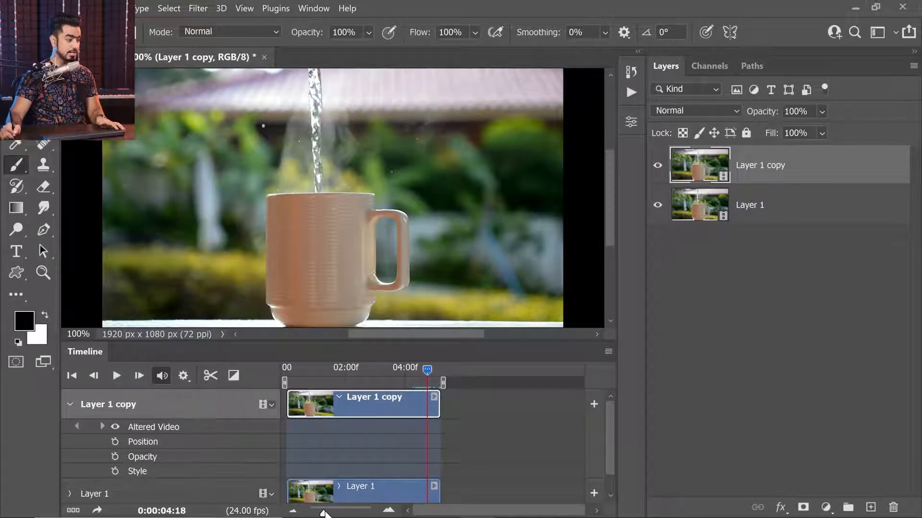
pyautogui.moveTo(324, 512); pyautogui.dragTo(336, 512)
pyautogui.moveTo(430, 369); pyautogui.dragTo(474, 377)
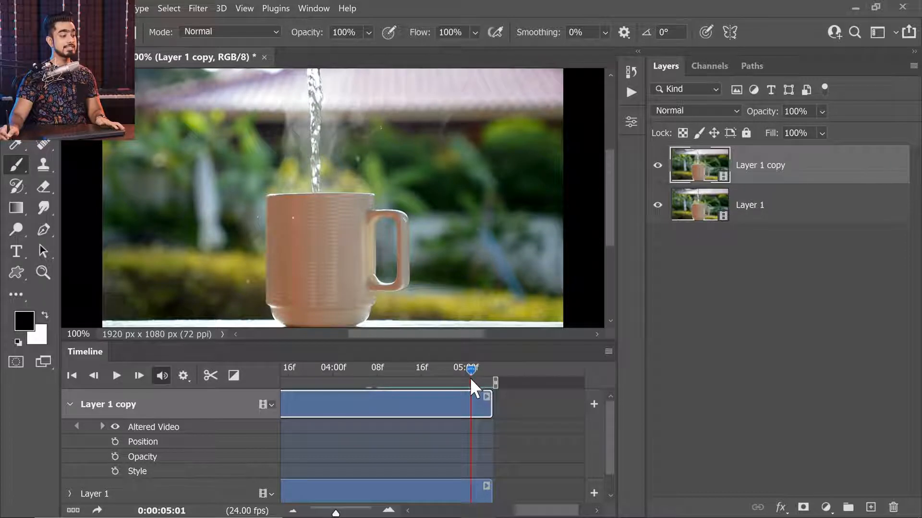
pyautogui.click(116, 456)
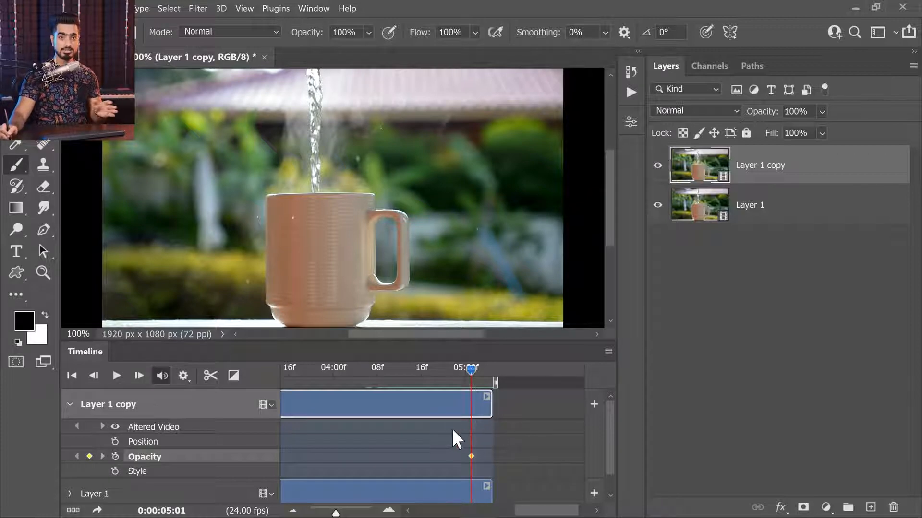
pyautogui.moveTo(473, 369); pyautogui.dragTo(488, 370)
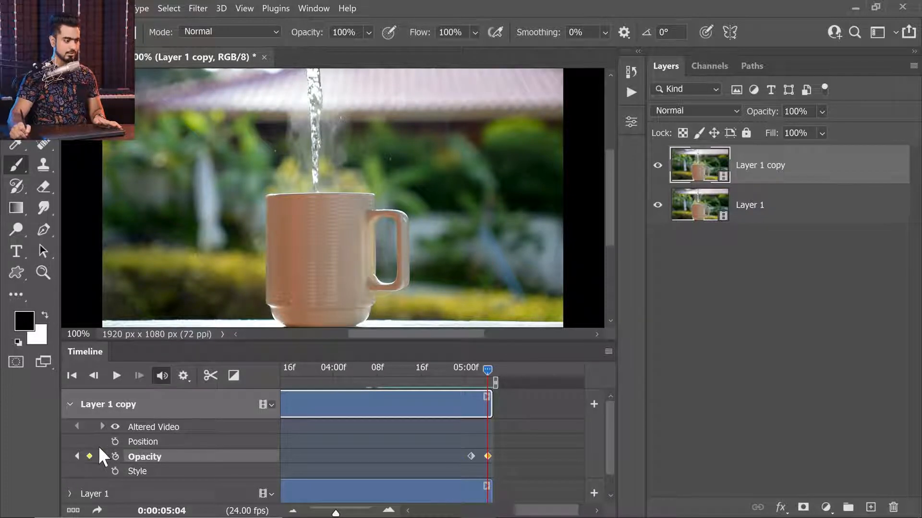
pyautogui.moveTo(758, 115); pyautogui.dragTo(657, 103)
# - Lengthen the fade by moving Layer 1 copy's first Opacity keyframe earlier, to about 0:00:04:23
pyautogui.moveTo(487, 370); pyautogui.dragTo(448, 370)
pyautogui.moveTo(470, 455); pyautogui.dragTo(449, 456)
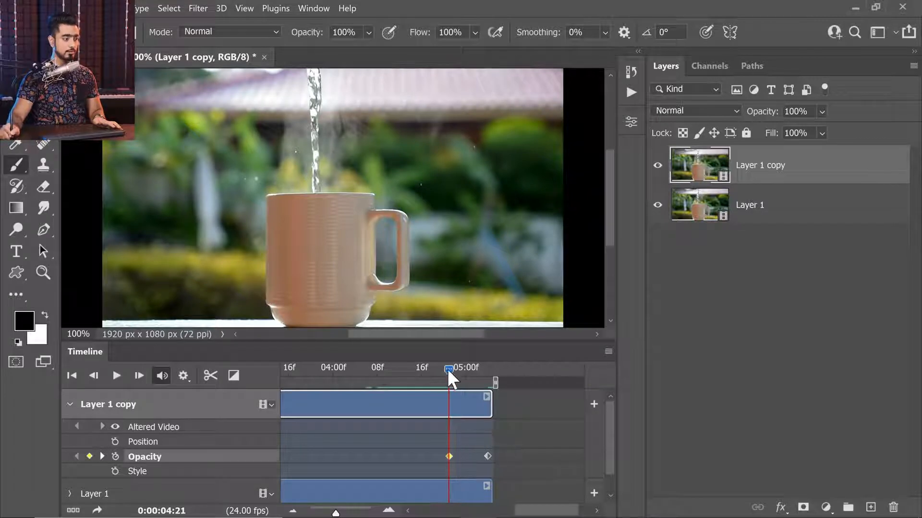
pyautogui.moveTo(449, 370)
pyautogui.mouseDown()
pyautogui.moveTo(482, 375)
pyautogui.moveTo(443, 370)
pyautogui.mouseUp()
pyautogui.moveTo(447, 456); pyautogui.dragTo(454, 456)
pyautogui.moveTo(444, 368); pyautogui.dragTo(462, 381)
pyautogui.moveTo(454, 456); pyautogui.dragTo(456, 455)
# - Return to the start of the timeline, check that Loop Playback is enabled, and play the animation
pyautogui.moveTo(466, 371); pyautogui.dragTo(311, 384)
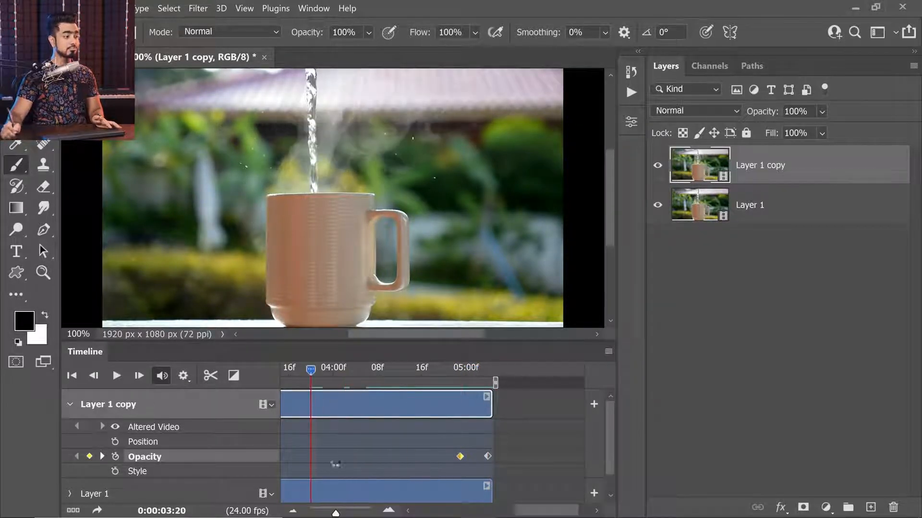
pyautogui.moveTo(336, 512); pyautogui.dragTo(322, 513)
pyautogui.moveTo(367, 380); pyautogui.dragTo(206, 386)
pyautogui.click(183, 376)
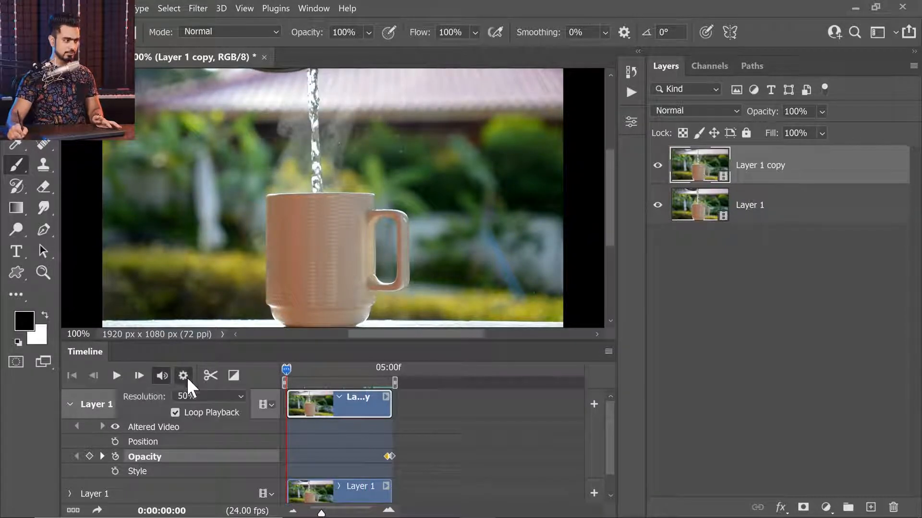
pyautogui.click(186, 377)
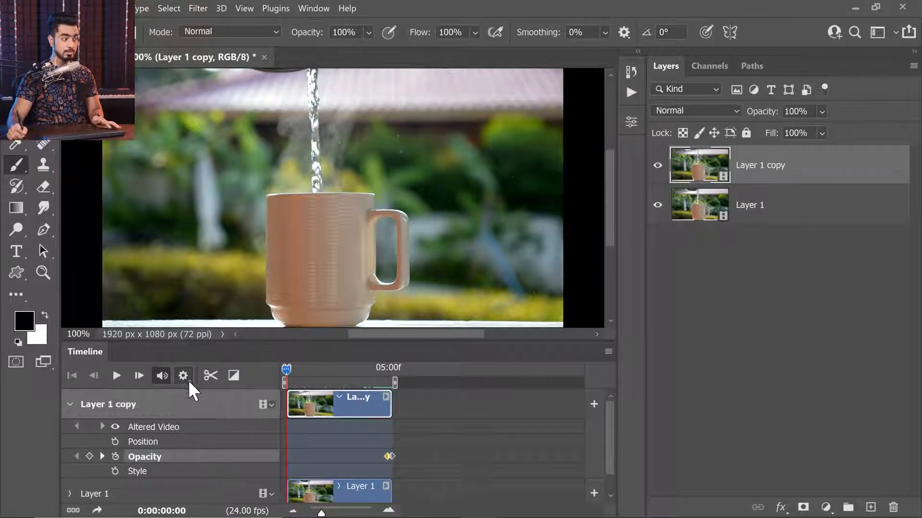
pyautogui.press('space')
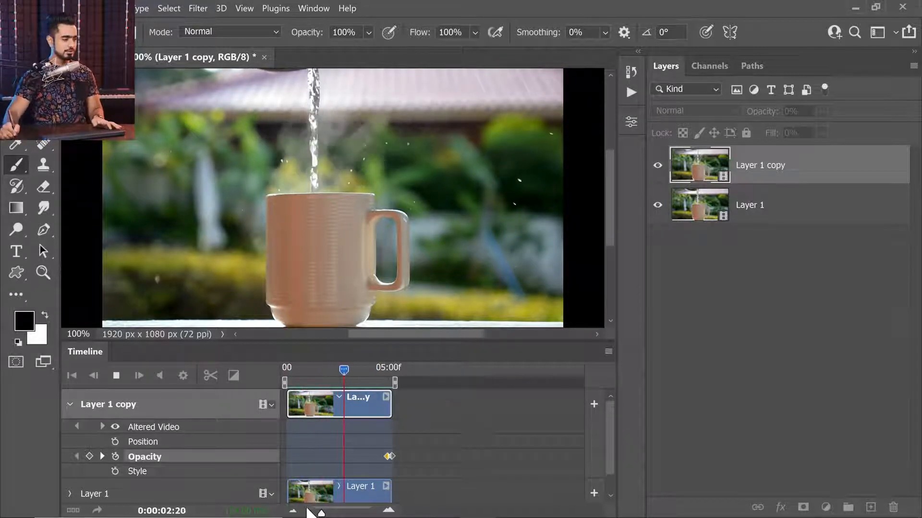
# - Move Layer 1 copy's first Opacity keyframe earlier, to about 0:00:04:17, and play the loop
pyautogui.moveTo(320, 512); pyautogui.dragTo(330, 513)
pyautogui.moveTo(544, 457); pyautogui.dragTo(525, 459)
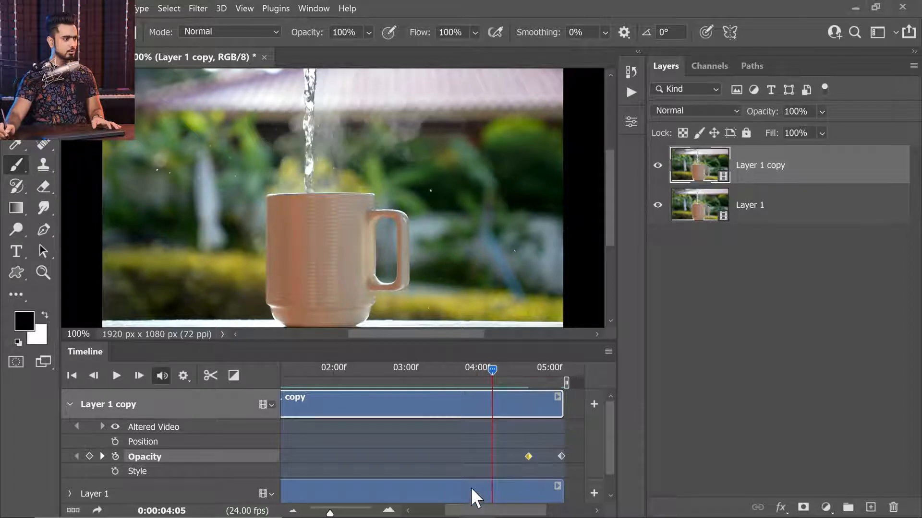
pyautogui.click(519, 370)
pyautogui.press('space')
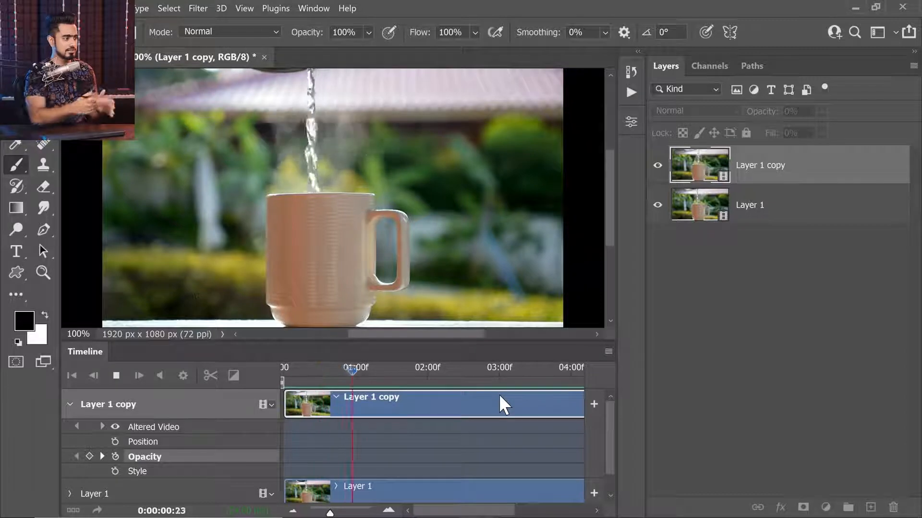
# - Stop playback to inspect the Opacity keyframes near the clip's end, and replay the loop from 0:00:00:00
pyautogui.moveTo(329, 513); pyautogui.dragTo(321, 513)
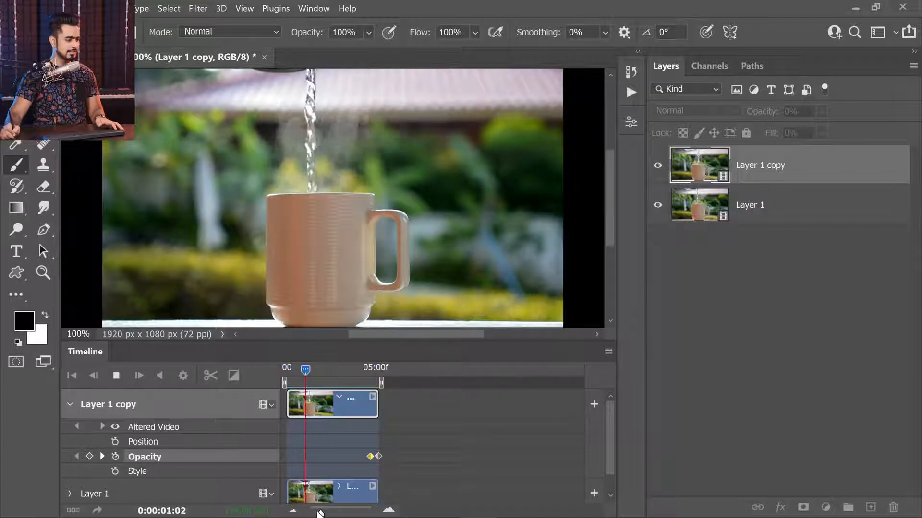
pyautogui.moveTo(320, 512); pyautogui.dragTo(334, 512)
pyautogui.press('space')
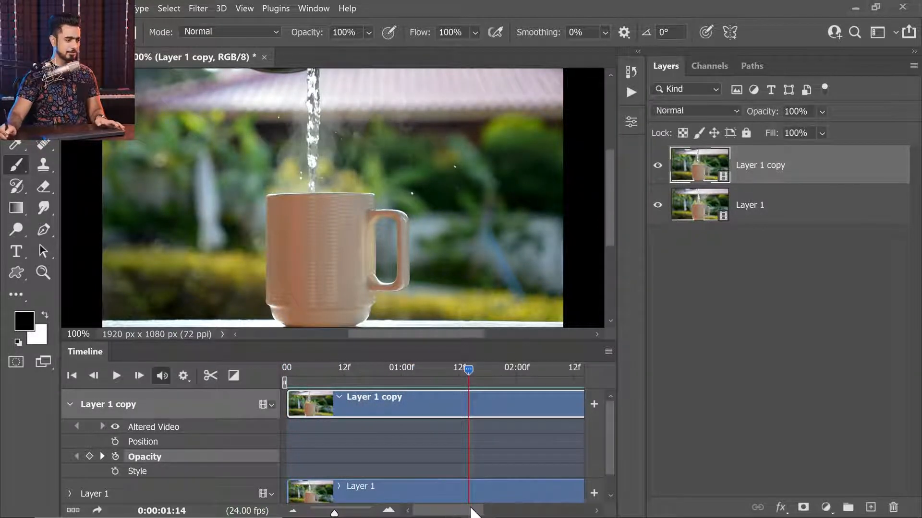
pyautogui.moveTo(462, 513); pyautogui.dragTo(550, 505)
pyautogui.click(465, 456)
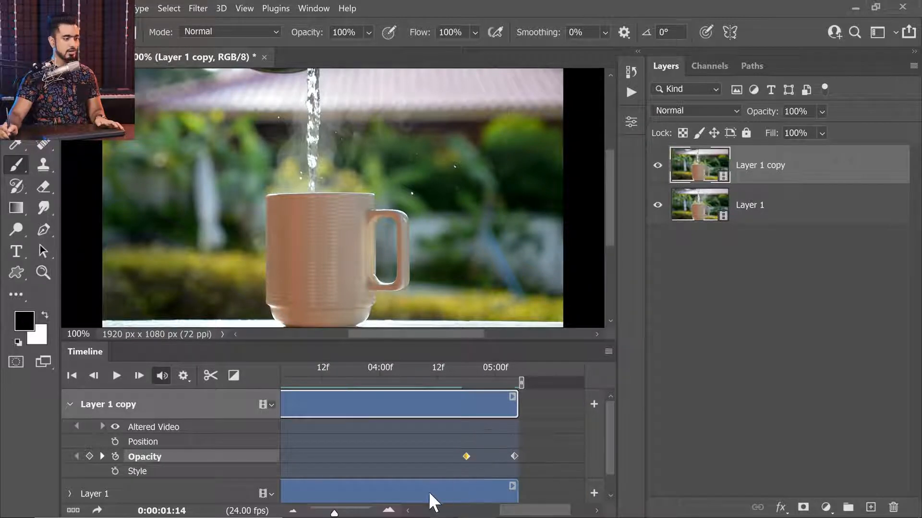
pyautogui.moveTo(335, 513); pyautogui.dragTo(319, 513)
pyautogui.moveTo(310, 376); pyautogui.dragTo(268, 384)
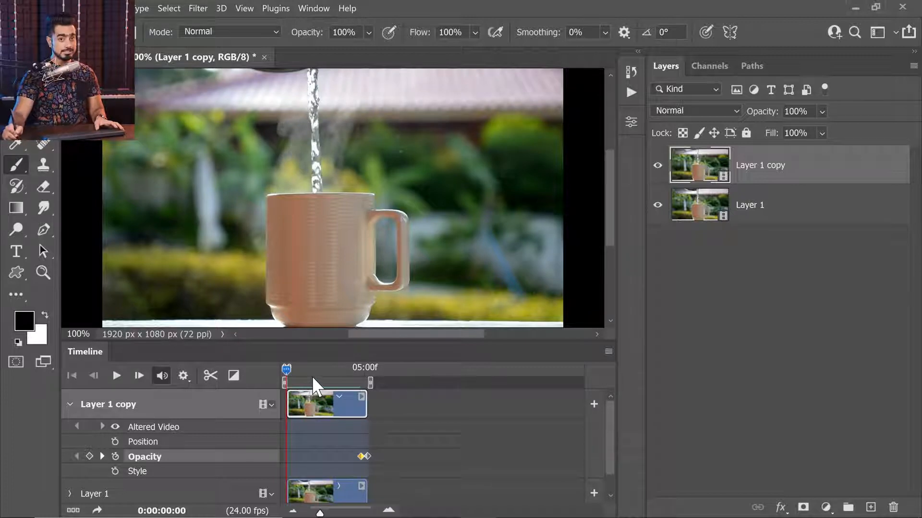
pyautogui.press('space')
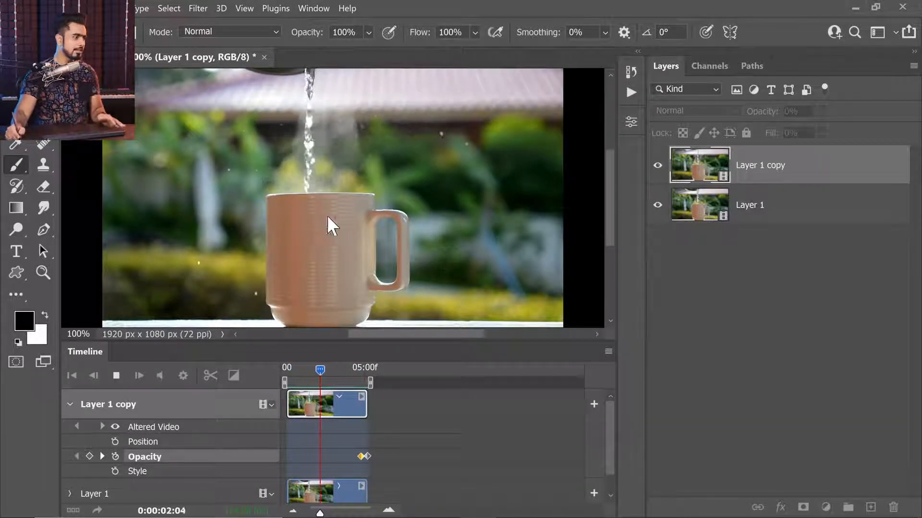
# - Stop playback, set Layer 1 copy's first Opacity keyframe at about 0:00:04:20, and scrub across the fade
pyautogui.moveTo(320, 513); pyautogui.dragTo(331, 512)
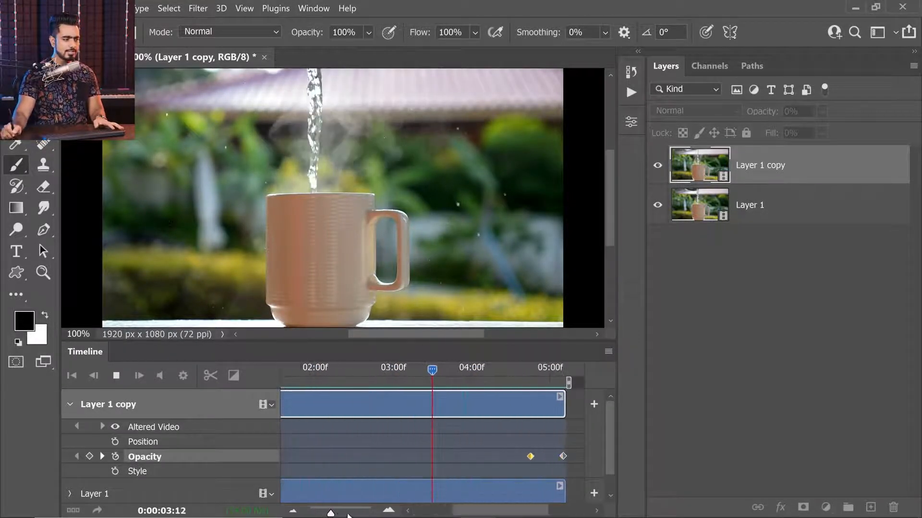
pyautogui.press('space')
pyautogui.moveTo(493, 383); pyautogui.dragTo(539, 392)
pyautogui.moveTo(530, 457); pyautogui.dragTo(540, 457)
pyautogui.moveTo(548, 380); pyautogui.dragTo(536, 437)
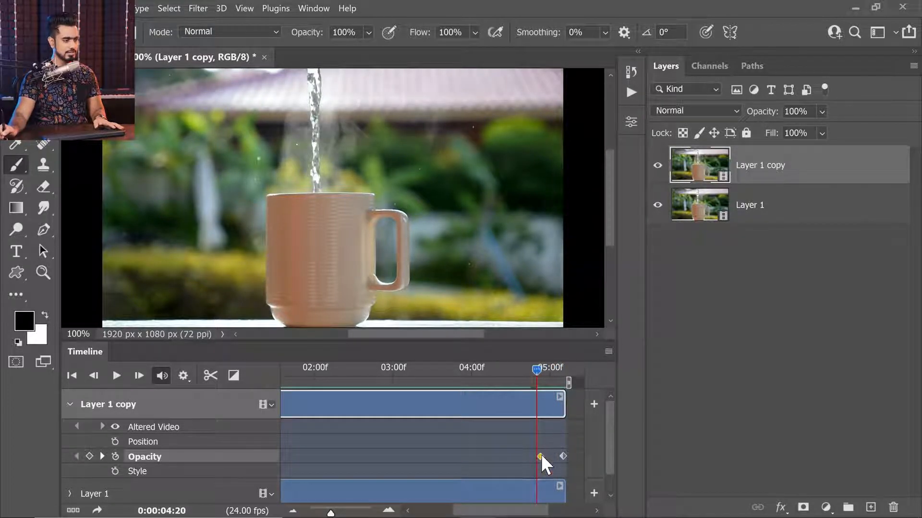
pyautogui.moveTo(542, 372); pyautogui.dragTo(528, 373)
pyautogui.moveTo(541, 458); pyautogui.dragTo(539, 458)
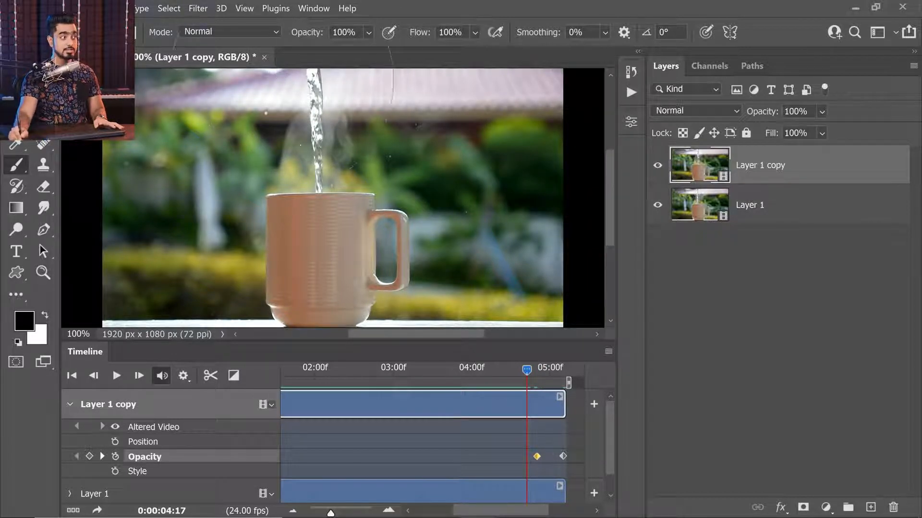
pyautogui.moveTo(526, 371); pyautogui.dragTo(501, 380)
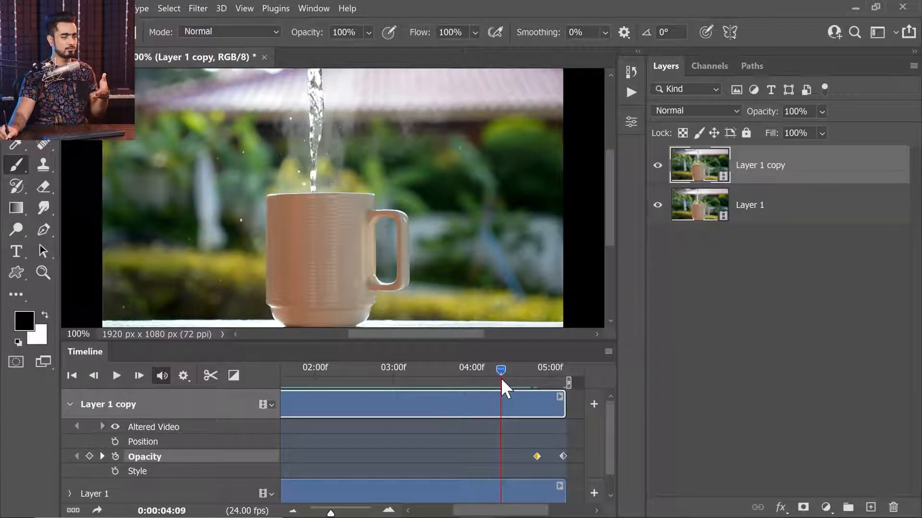
pyautogui.moveTo(500, 384); pyautogui.dragTo(546, 400)
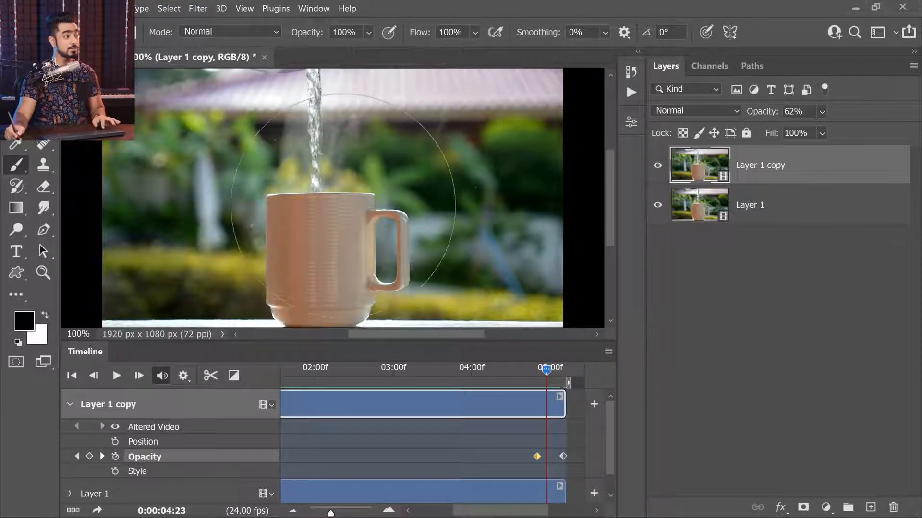
# - Crop the canvas tighter around the mug on all sides to 1564 x 1032 px
pyautogui.press('c')
pyautogui.moveTo(341, 79); pyautogui.dragTo(330, 93)
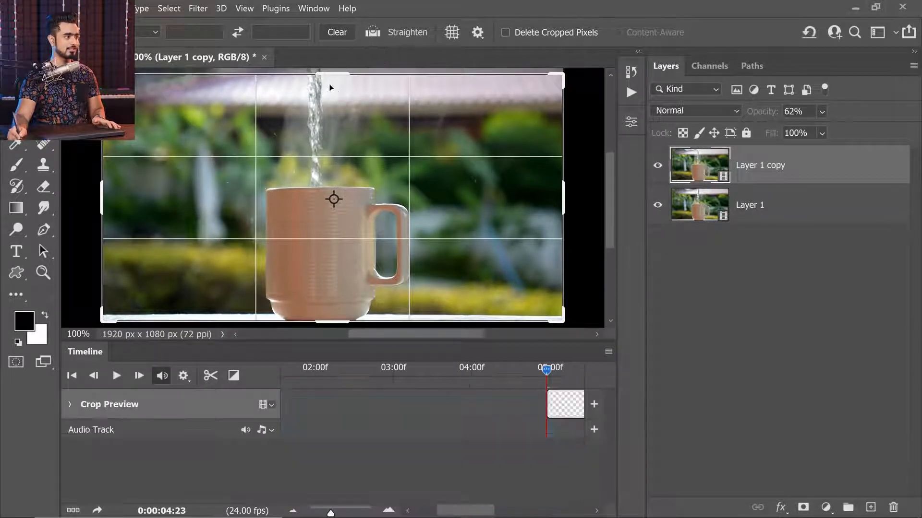
pyautogui.moveTo(565, 197); pyautogui.dragTo(541, 197)
pyautogui.moveTo(123, 202); pyautogui.dragTo(144, 209)
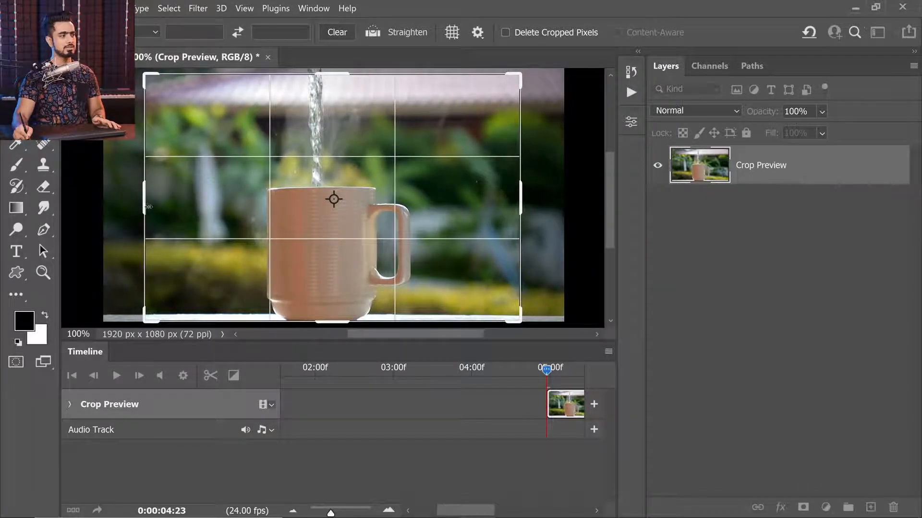
pyautogui.click(130, 31)
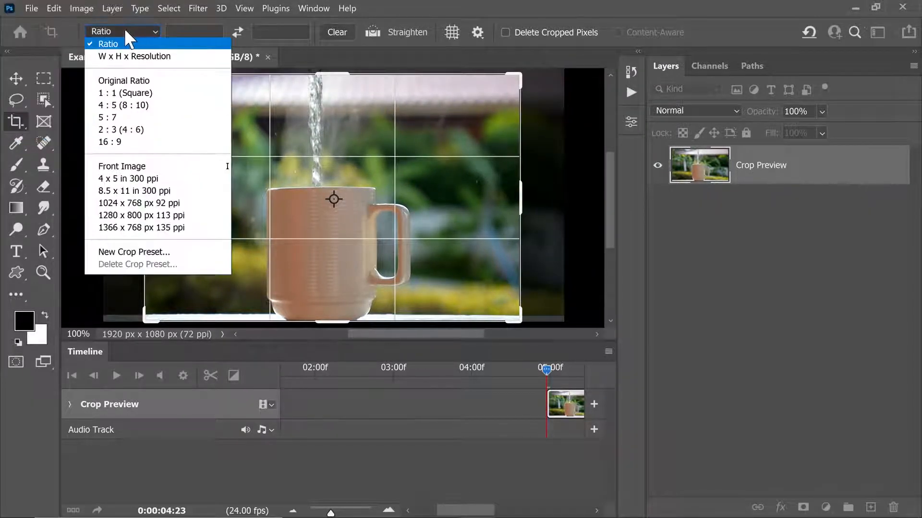
pyautogui.click(132, 30)
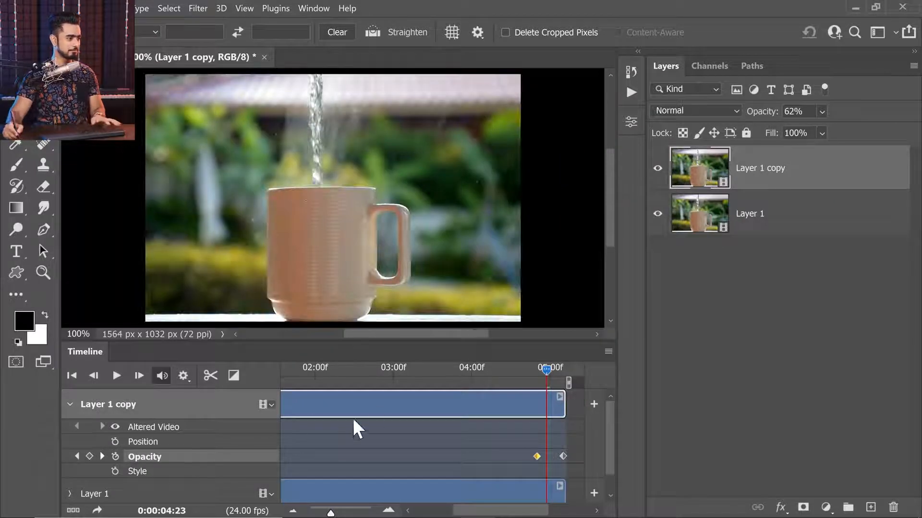
# - Return to the timeline's start, set the playback resolution to 25%, and play the cropped loop
pyautogui.moveTo(496, 376); pyautogui.dragTo(129, 385)
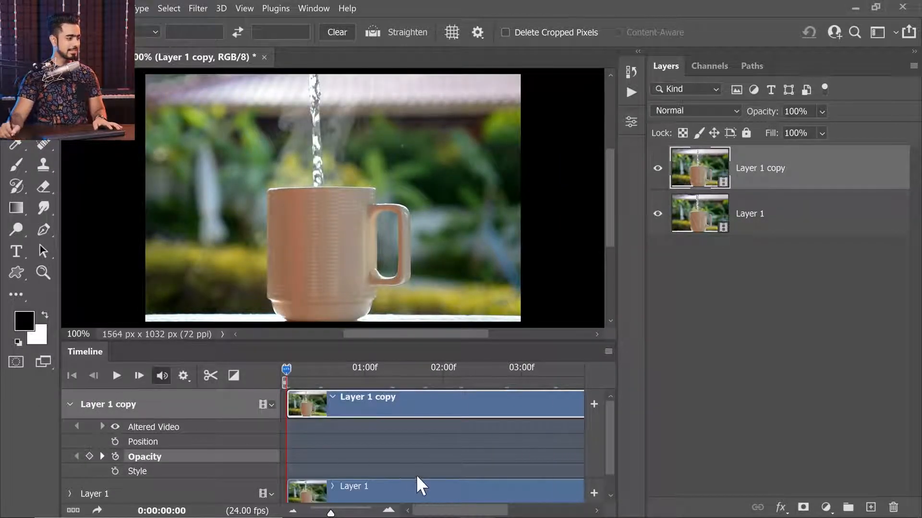
pyautogui.click(183, 376)
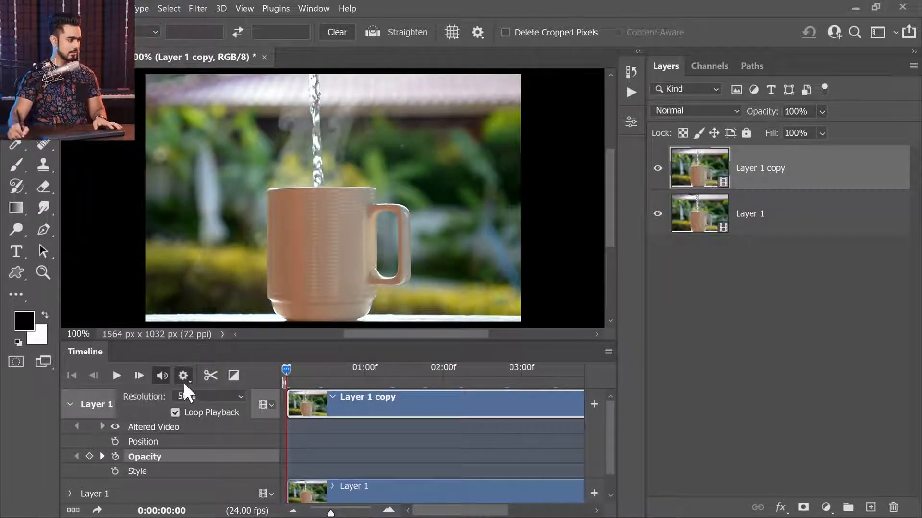
pyautogui.click(208, 397)
pyautogui.click(192, 409)
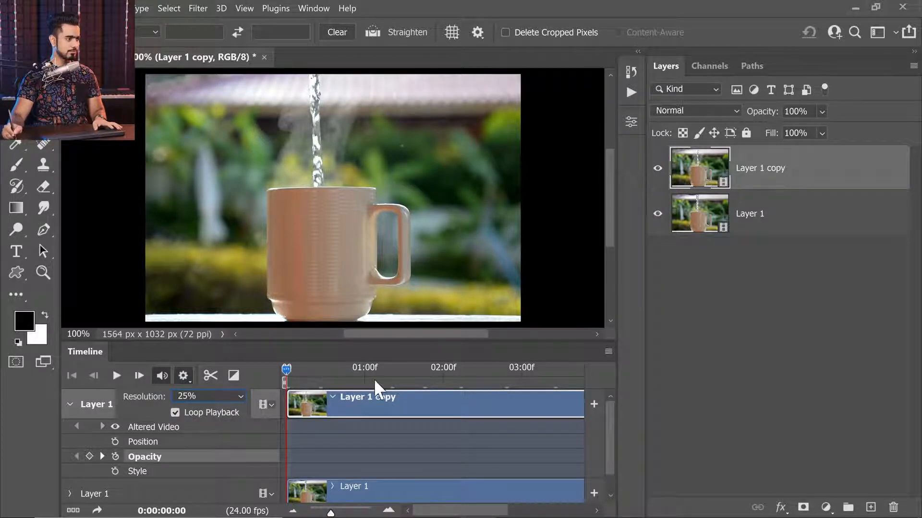
pyautogui.click(336, 510)
pyautogui.moveTo(336, 510); pyautogui.dragTo(304, 513)
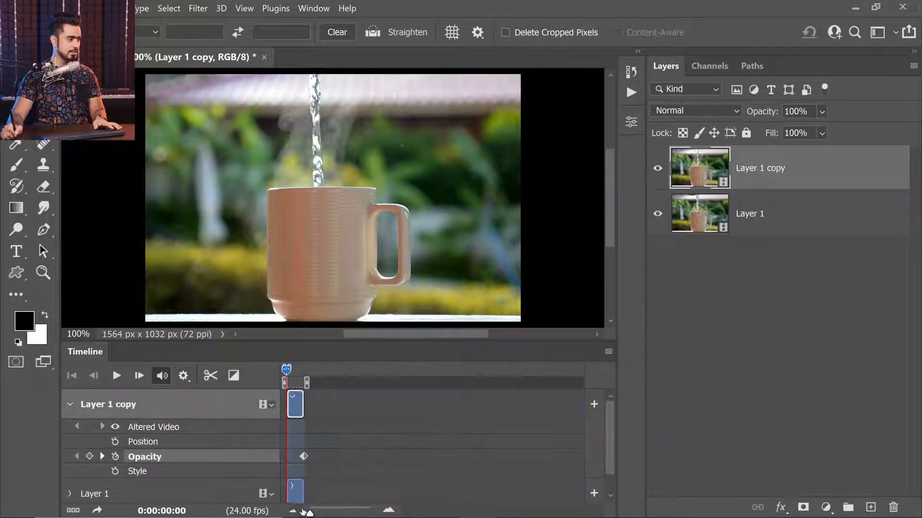
pyautogui.click(117, 376)
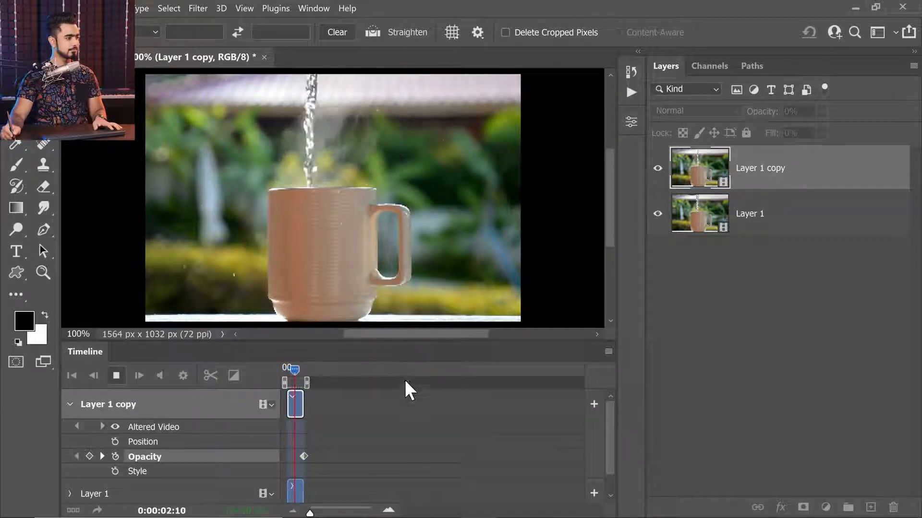
pyautogui.moveTo(310, 512); pyautogui.dragTo(325, 512)
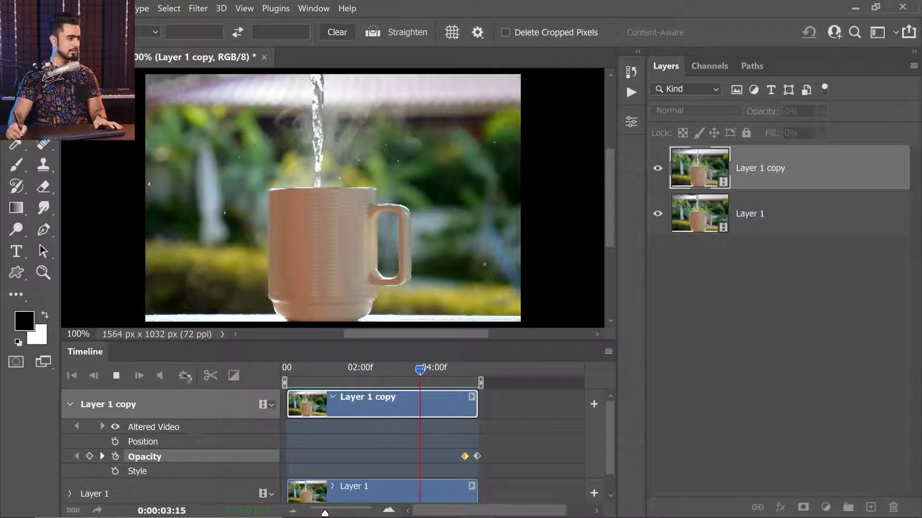
# - Set the playback resolution to 50%, play the cropped loop from the beginning, and stop it
pyautogui.click(183, 377)
pyautogui.click(207, 397)
pyautogui.click(192, 420)
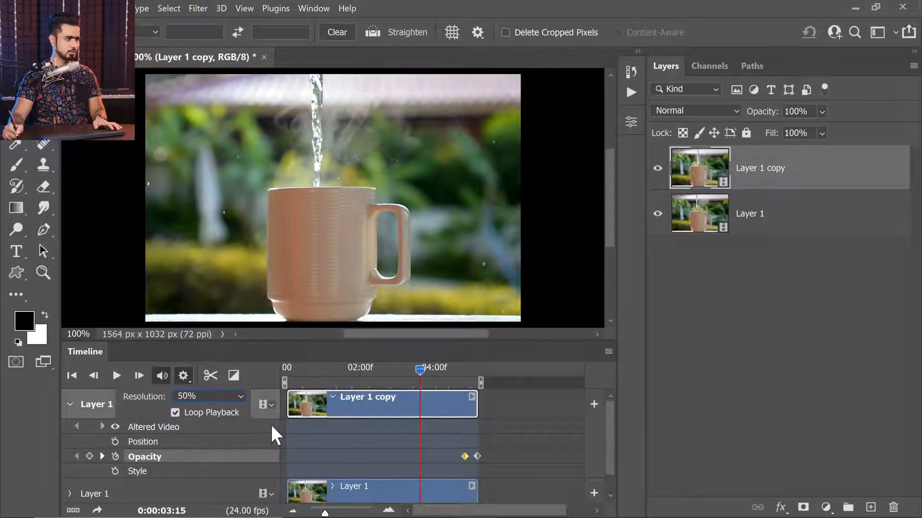
pyautogui.moveTo(421, 374); pyautogui.dragTo(287, 370)
pyautogui.press('space')
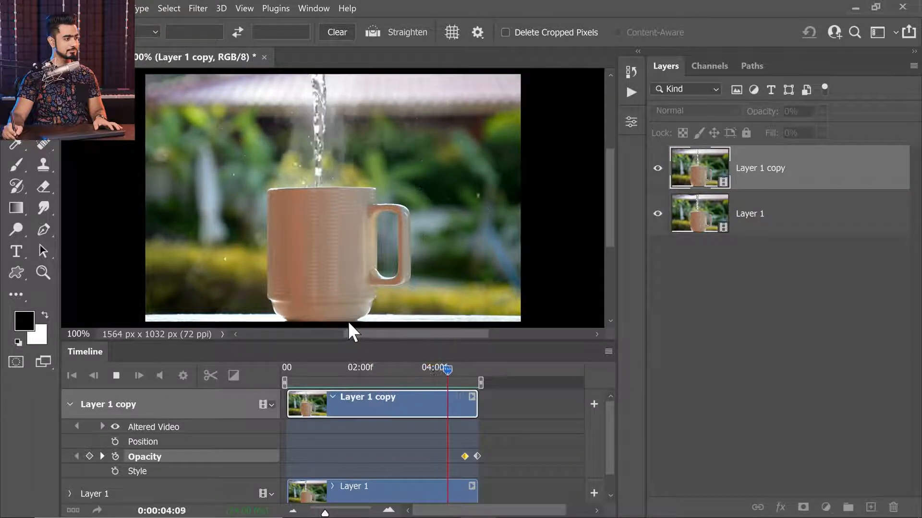
pyautogui.press('space')
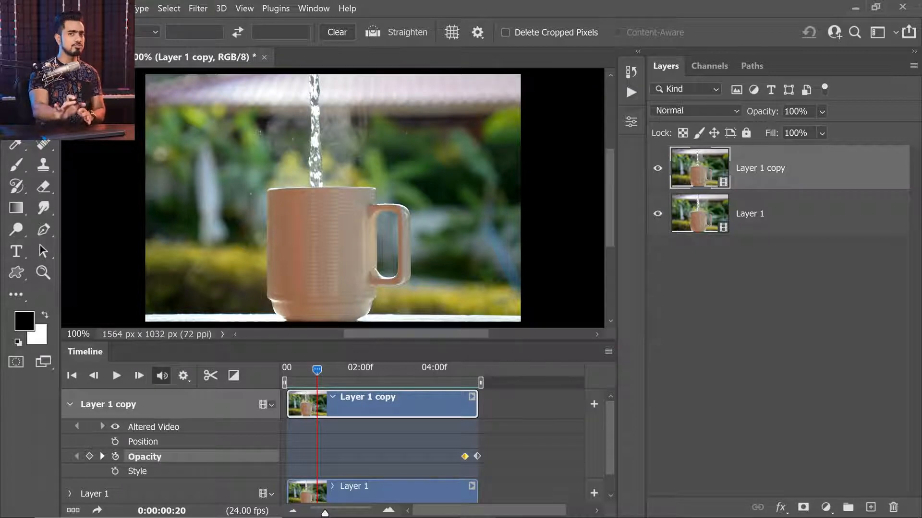
# - Export the loop through Save for Web as a GIF that loops Forever, saved as Example-1.gif in the Examples folder
pyautogui.click(31, 8)
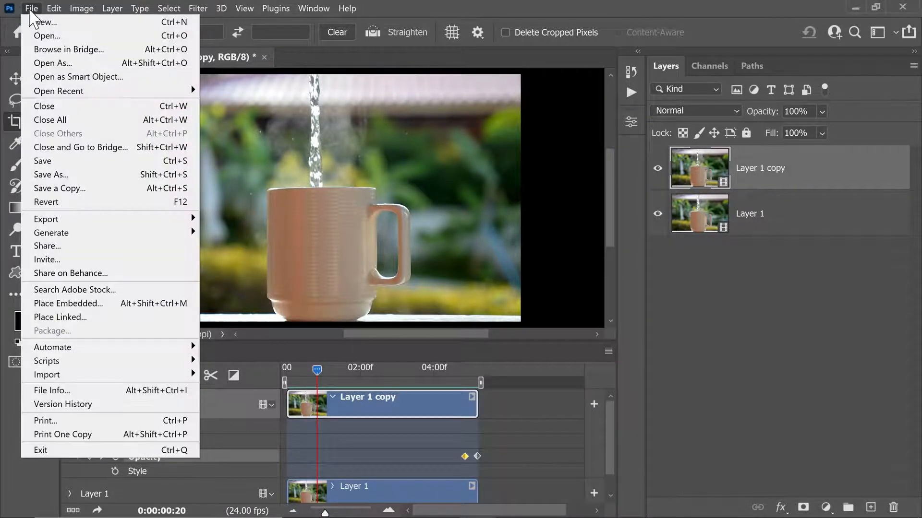
pyautogui.moveTo(171, 219)
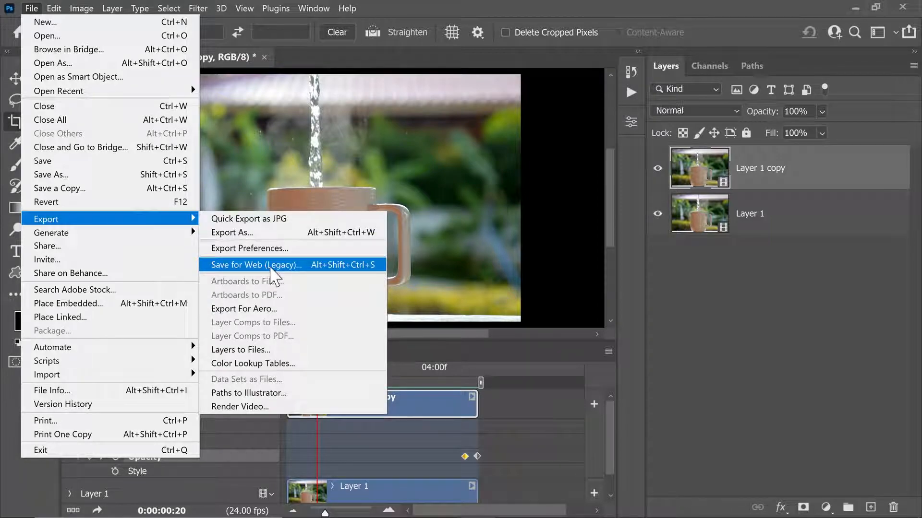
pyautogui.click(269, 266)
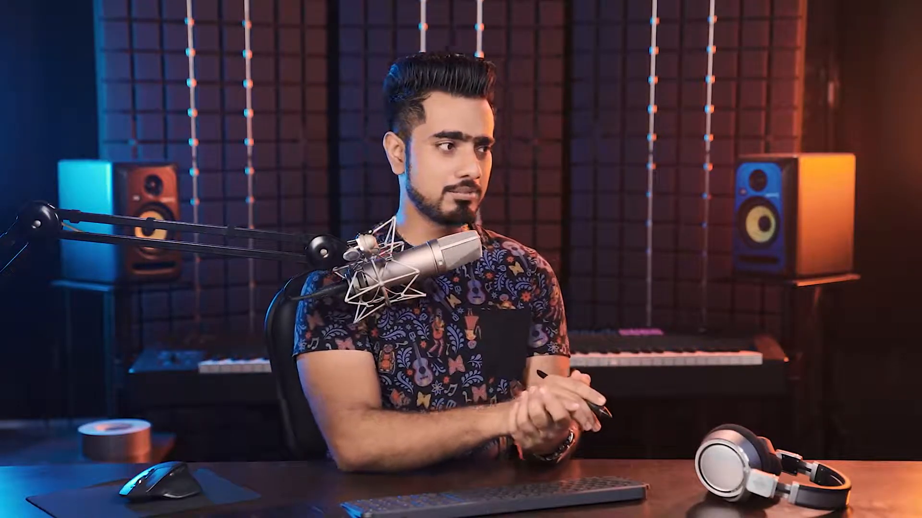
pyautogui.click(712, 49)
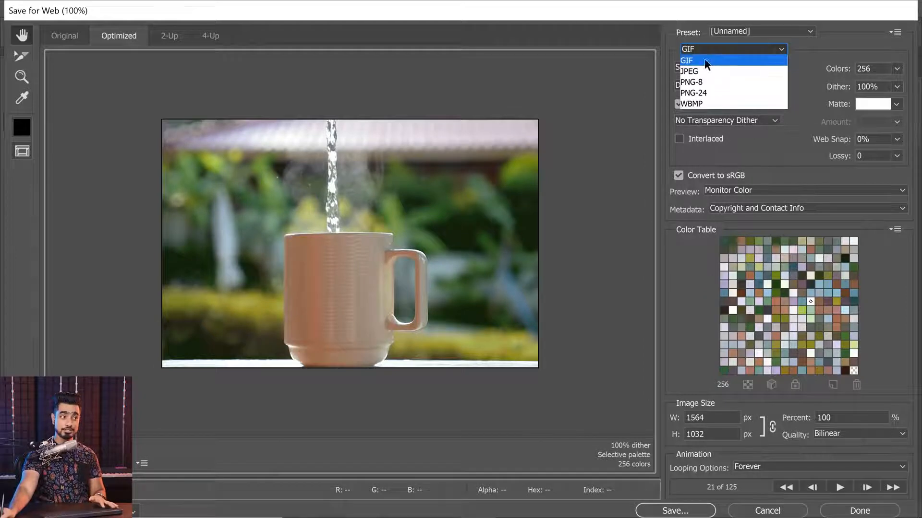
pyautogui.click(705, 61)
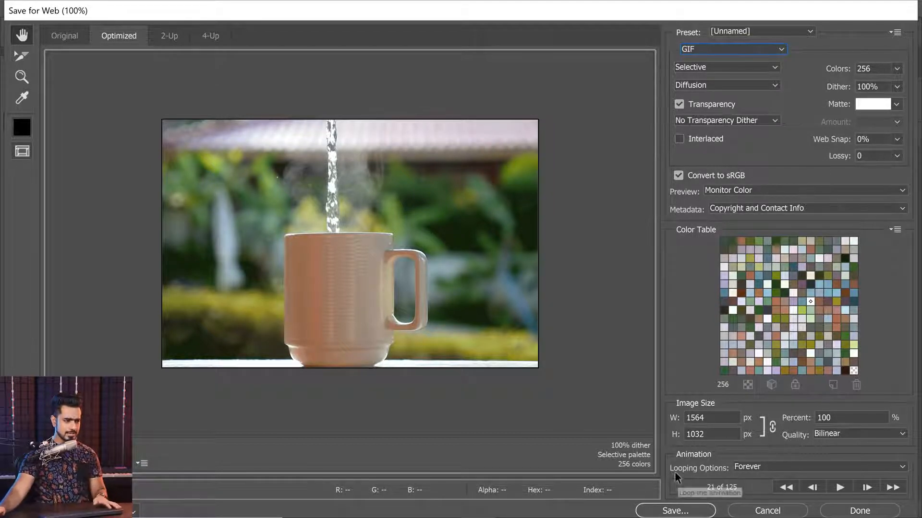
pyautogui.click(759, 471)
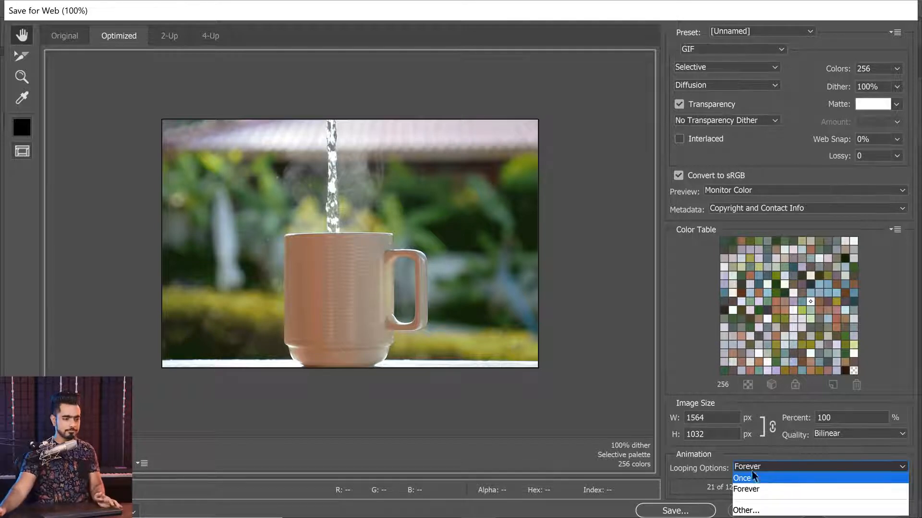
pyautogui.click(751, 490)
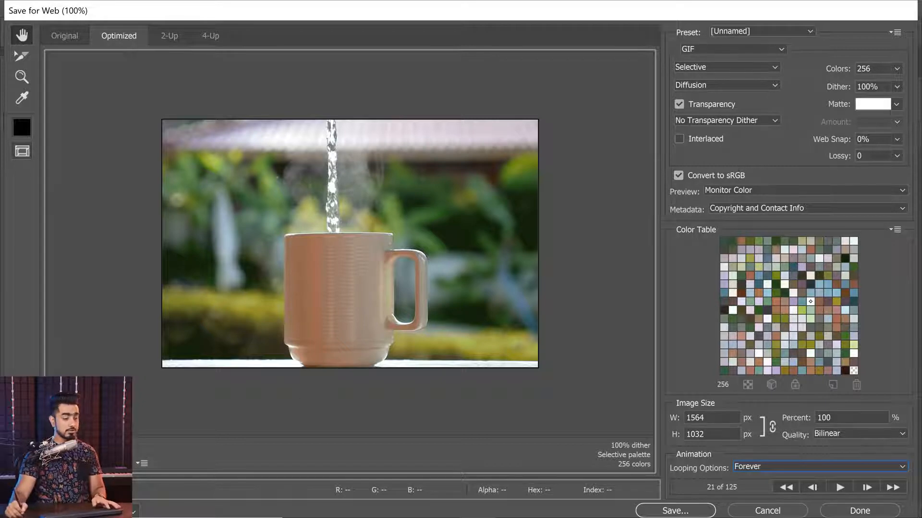
pyautogui.click(672, 510)
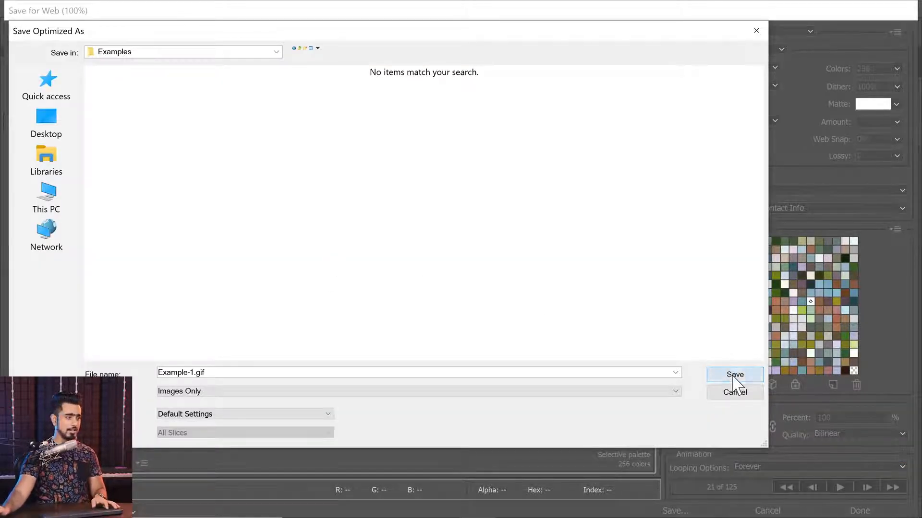
pyautogui.click(733, 376)
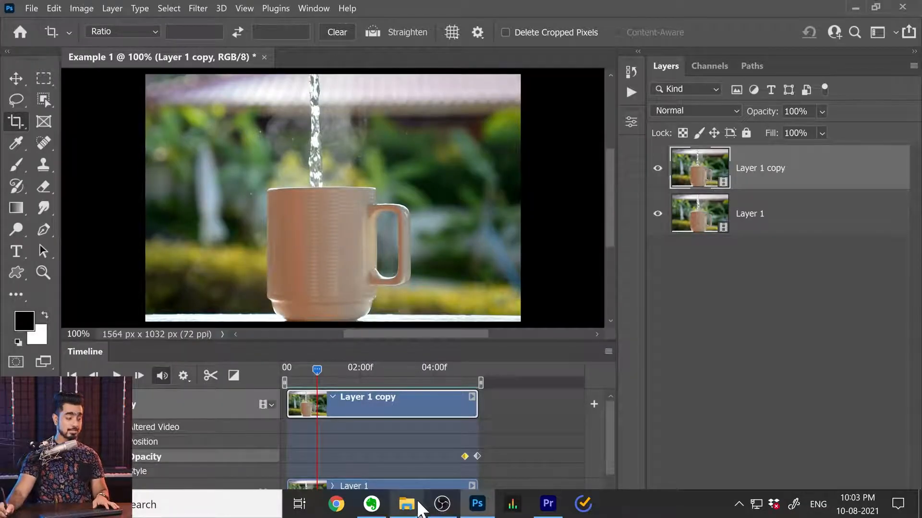
# - Switch to File Explorer and open the exported Example-1.gif from the Examples folder to view the loop
pyautogui.click(406, 504)
pyautogui.click(312, 182)
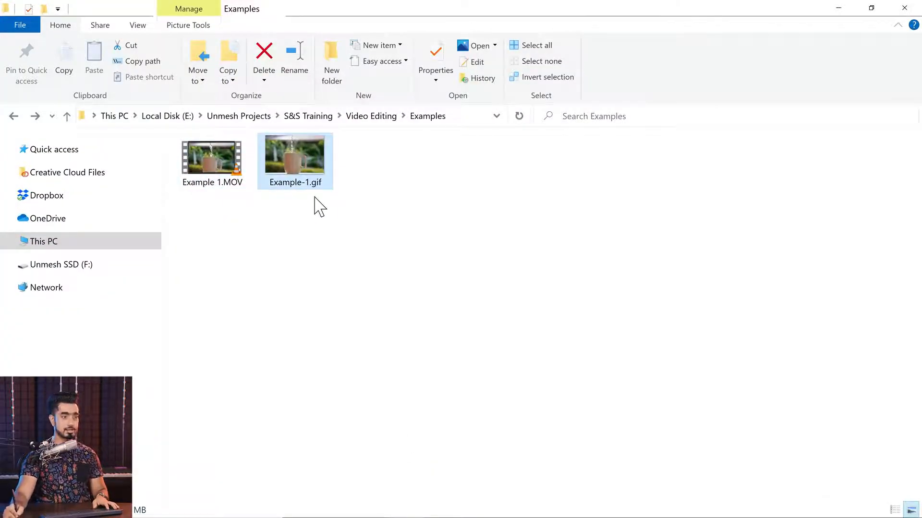
pyautogui.doubleClick(318, 172)
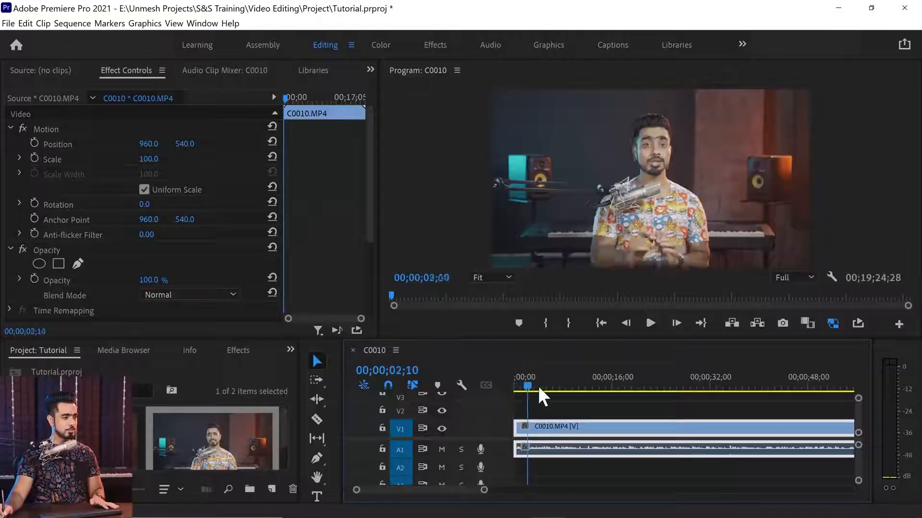
# - In Premiere Pro, play the C0010 sequence from its beginning, and return the playhead to 00;00;00;00
pyautogui.moveTo(539, 387); pyautogui.dragTo(497, 387)
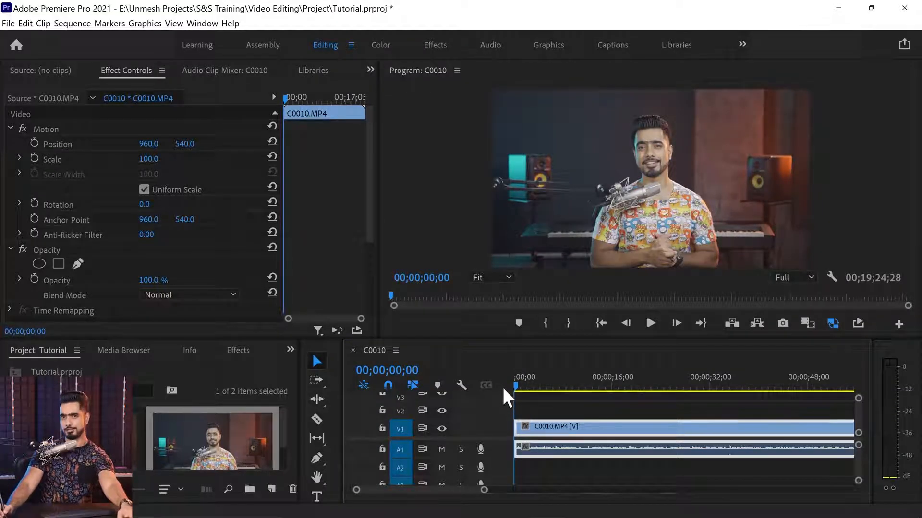
pyautogui.moveTo(519, 380); pyautogui.dragTo(517, 385)
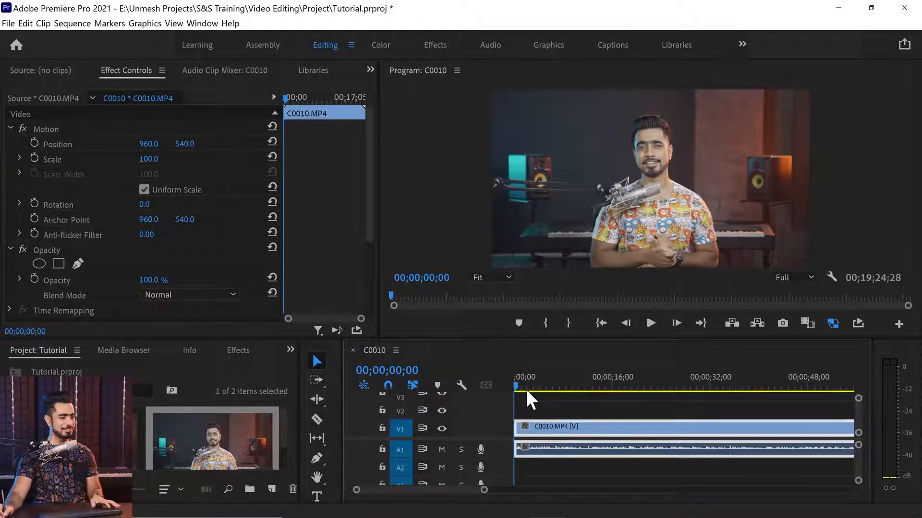
pyautogui.press('space')
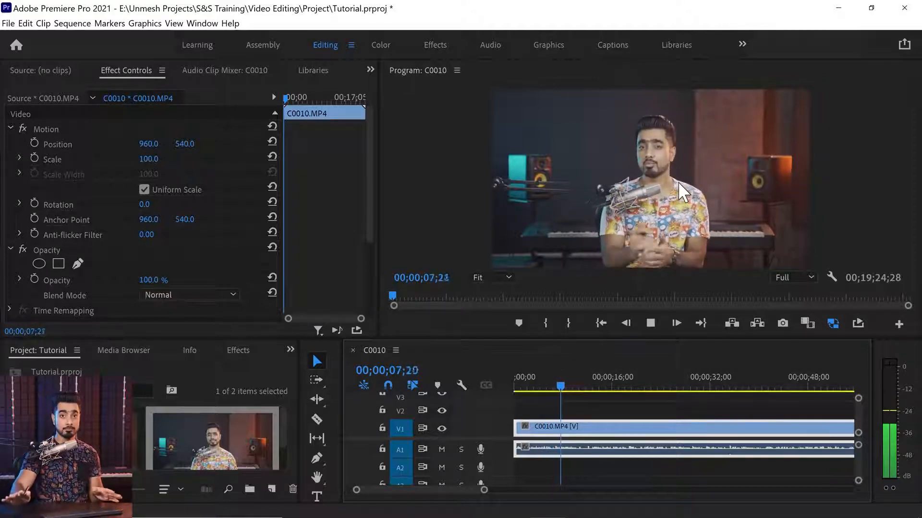
pyautogui.click(566, 380)
pyautogui.moveTo(567, 383); pyautogui.dragTo(509, 387)
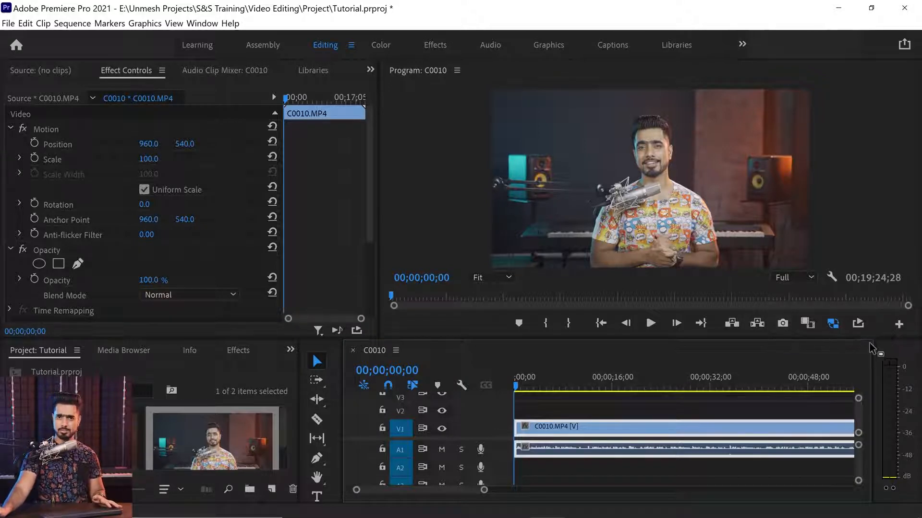
# - Locate the Export Frame control in the Program monitor's Button Editor, and leave the editor without changing the layout
pyautogui.click(899, 324)
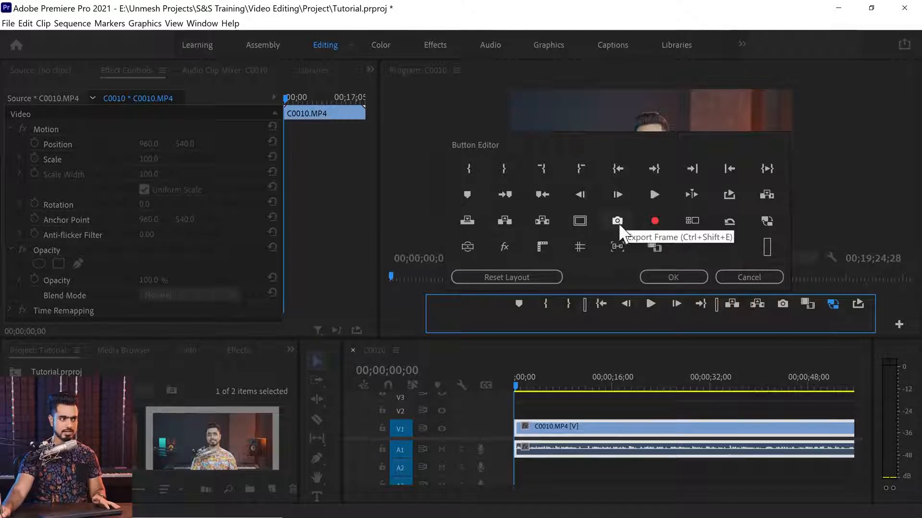
pyautogui.moveTo(654, 240); pyautogui.dragTo(634, 233)
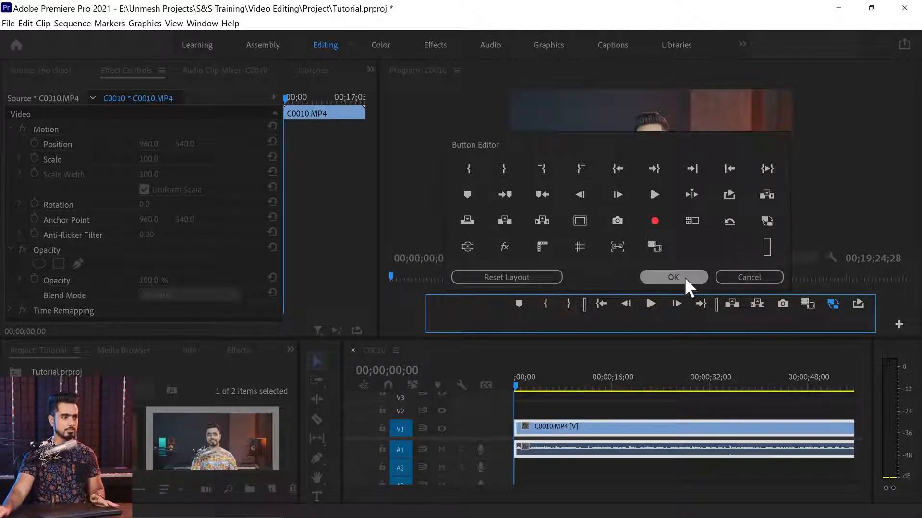
pyautogui.click(745, 281)
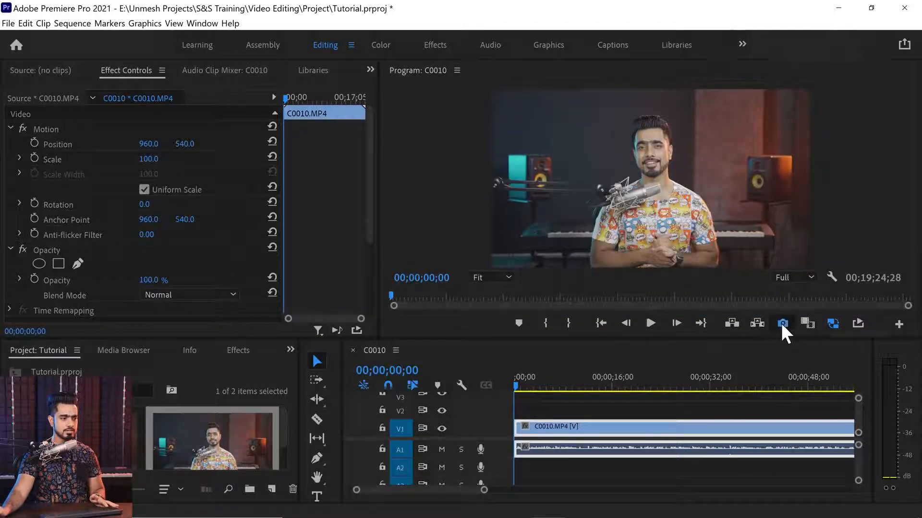
# - Export the frame at 00;00;00;00 as a JPEG named "Capture" plus the presenter's name into the Examples folder, importing it into the project
pyautogui.click(782, 323)
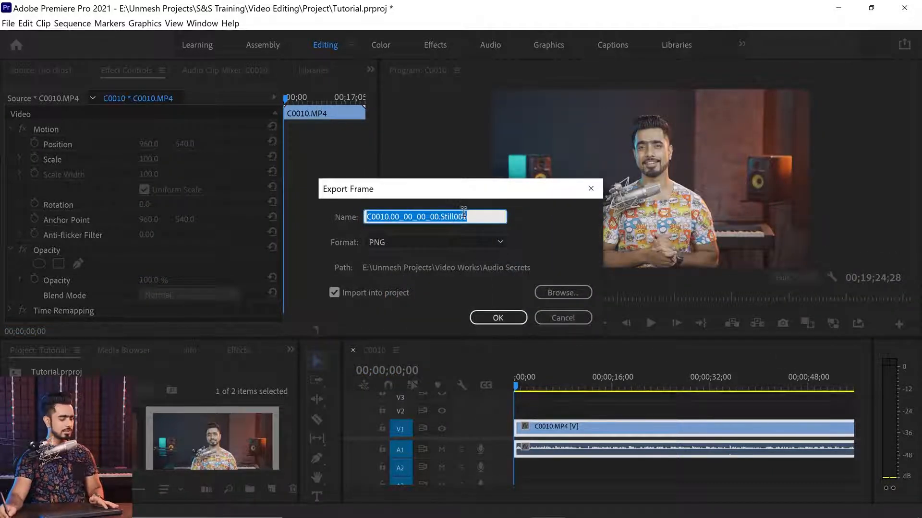
pyautogui.write('Capture Unmesh')
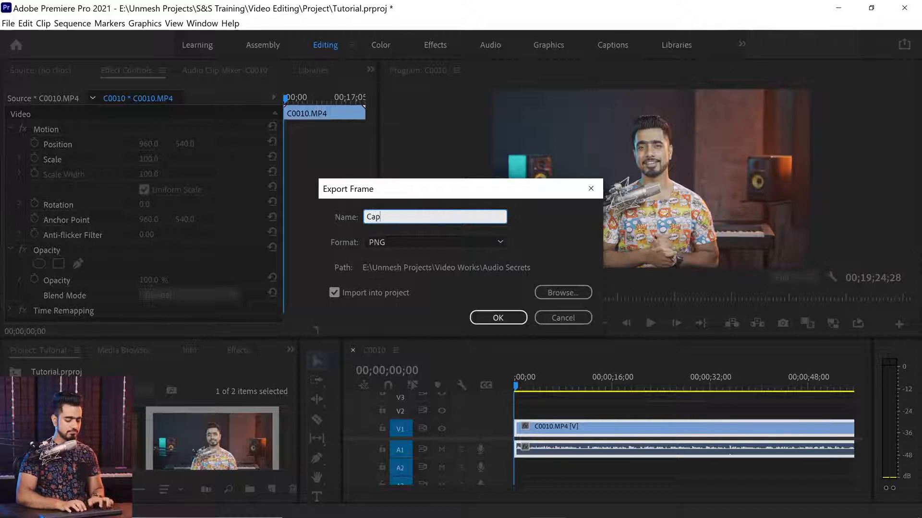
pyautogui.click(416, 243)
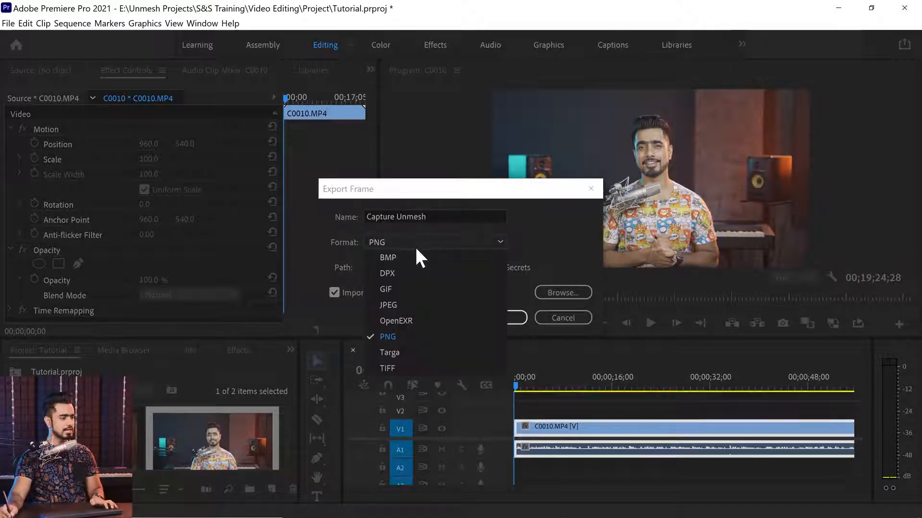
pyautogui.click(411, 305)
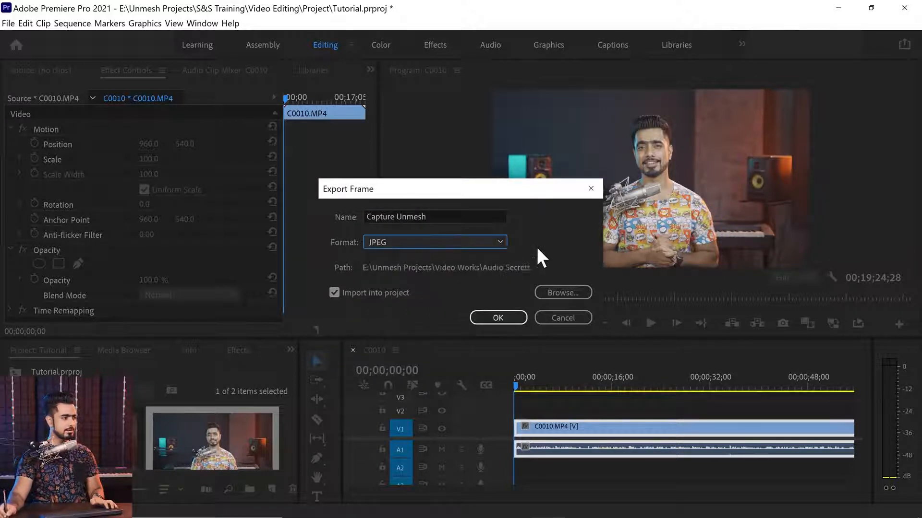
pyautogui.click(566, 292)
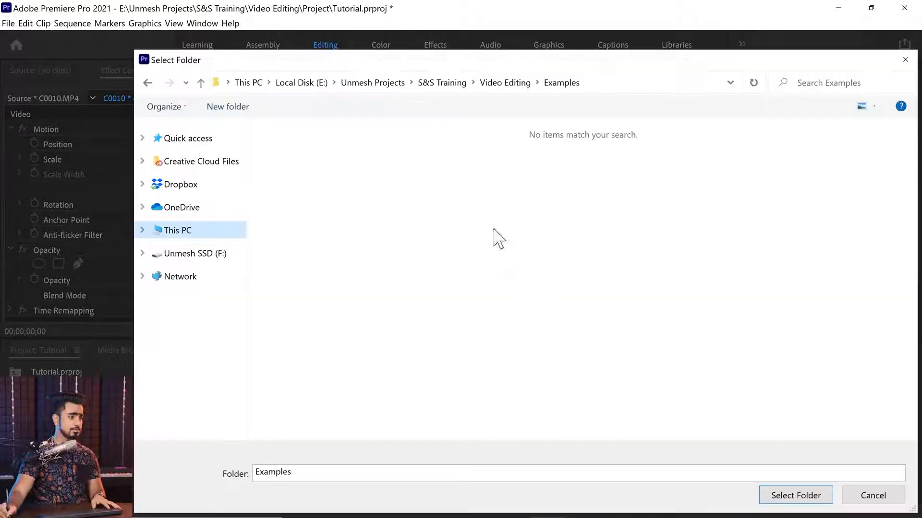
pyautogui.click(795, 496)
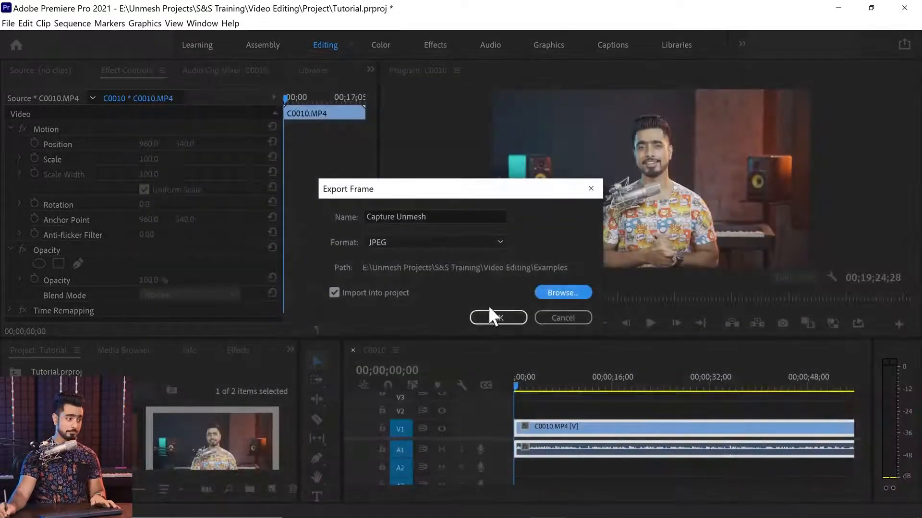
pyautogui.click(497, 317)
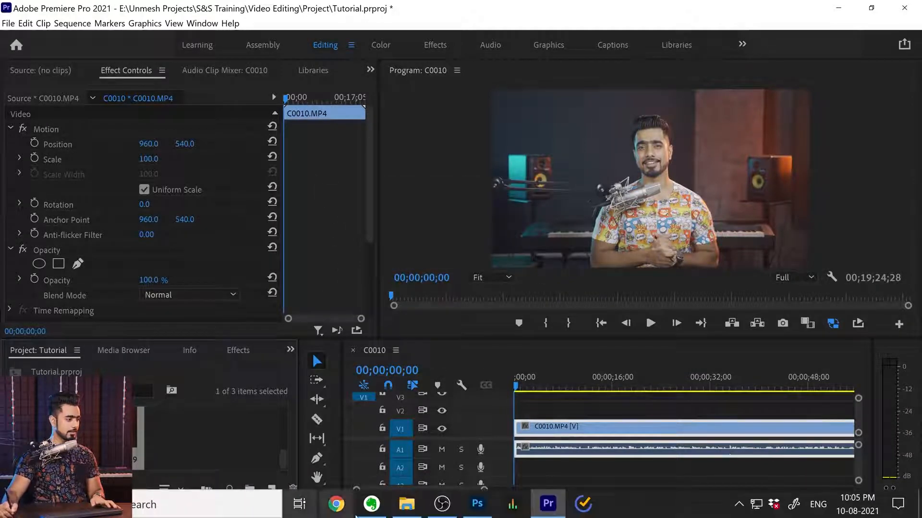
# - Open the exported JPEG frame from the Examples folder in Photoshop as a separate document
pyautogui.click(412, 509)
pyautogui.click(220, 192)
pyautogui.moveTo(220, 214); pyautogui.dragTo(456, 92)
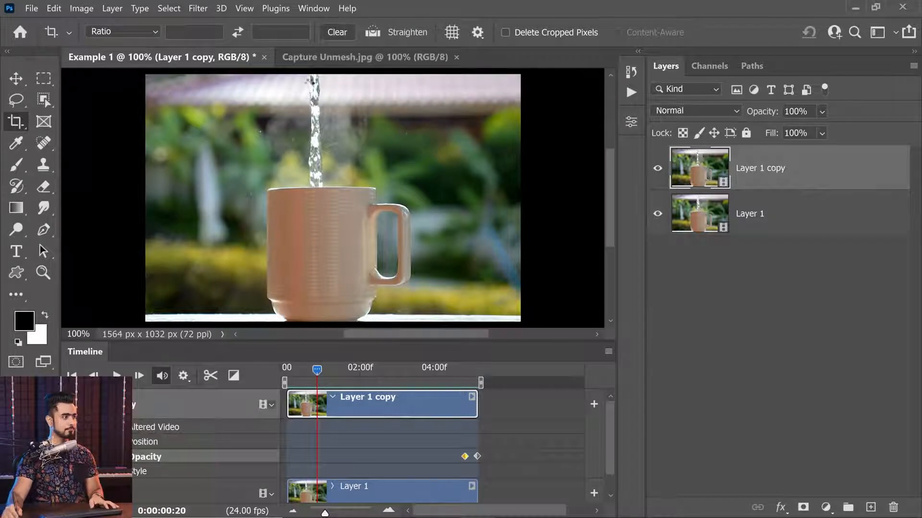
# - Activate the Move tool and close the Timeline to give the captured frame more room
pyautogui.click(16, 79)
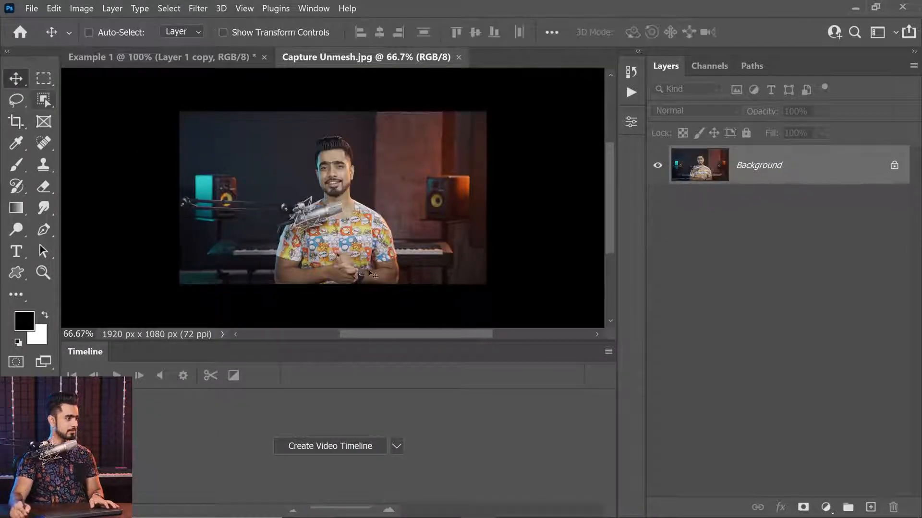
pyautogui.moveTo(100, 343); pyautogui.dragTo(195, 206)
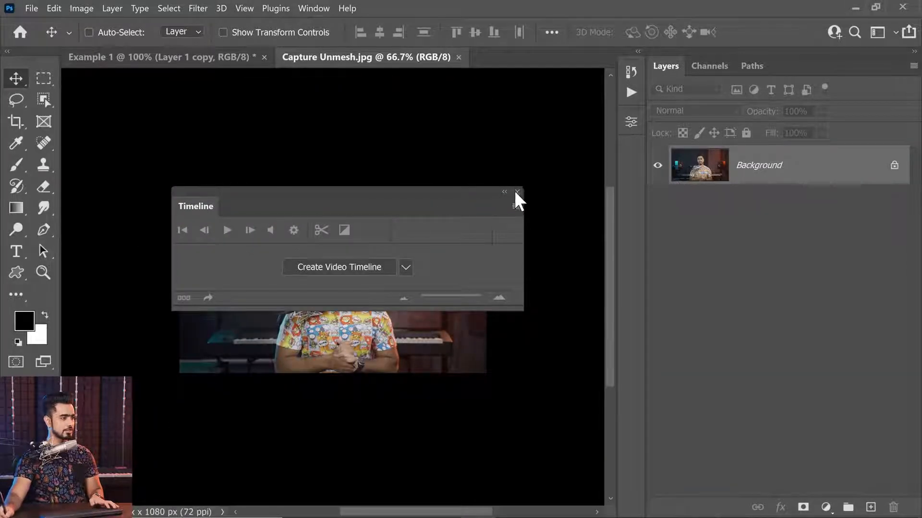
pyautogui.click(517, 192)
pyautogui.hotkey('ctrl', '0')
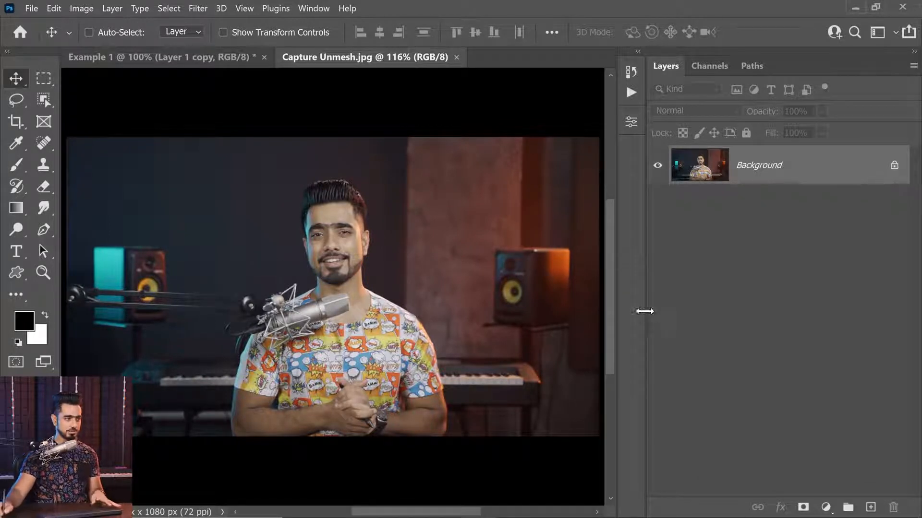
# - Brighten the frame with a Curves adjustment layer: white point at input 235, an upper anchor point, and a midtone point at input 89, output 105
pyautogui.click(823, 505)
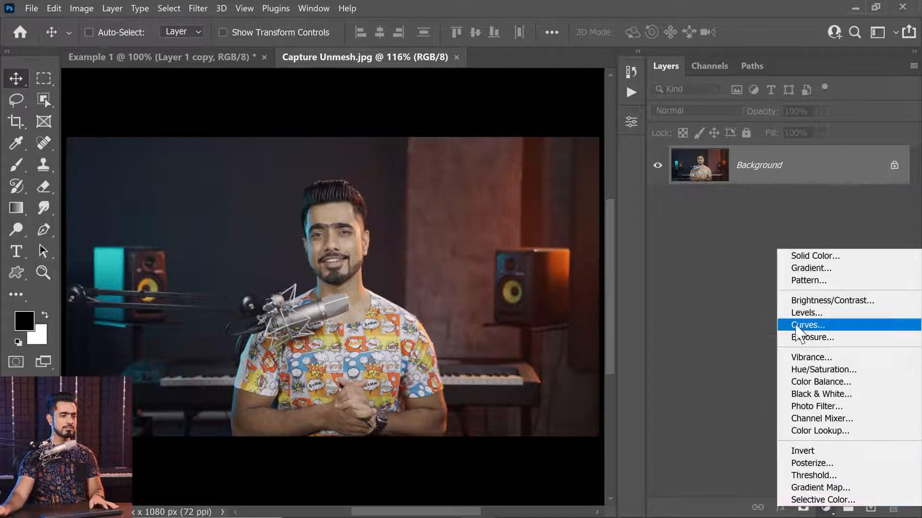
pyautogui.click(812, 326)
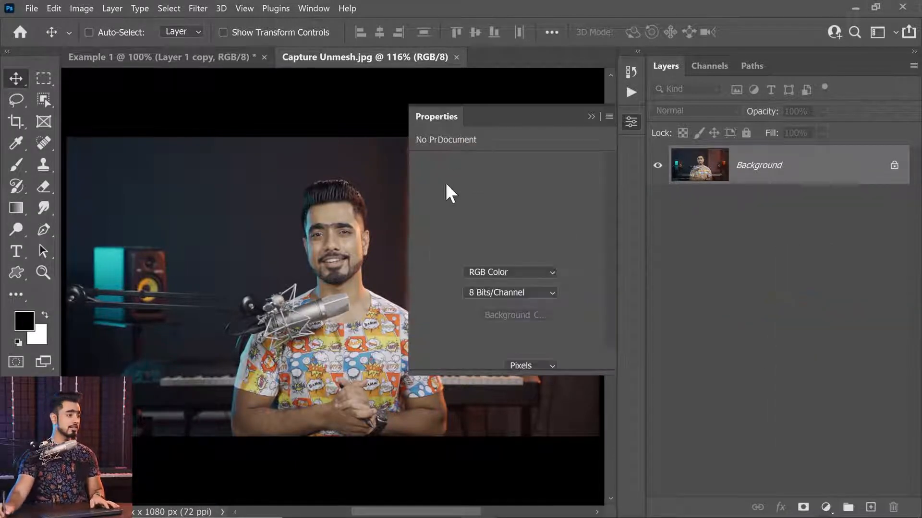
pyautogui.moveTo(519, 378); pyautogui.dragTo(524, 423)
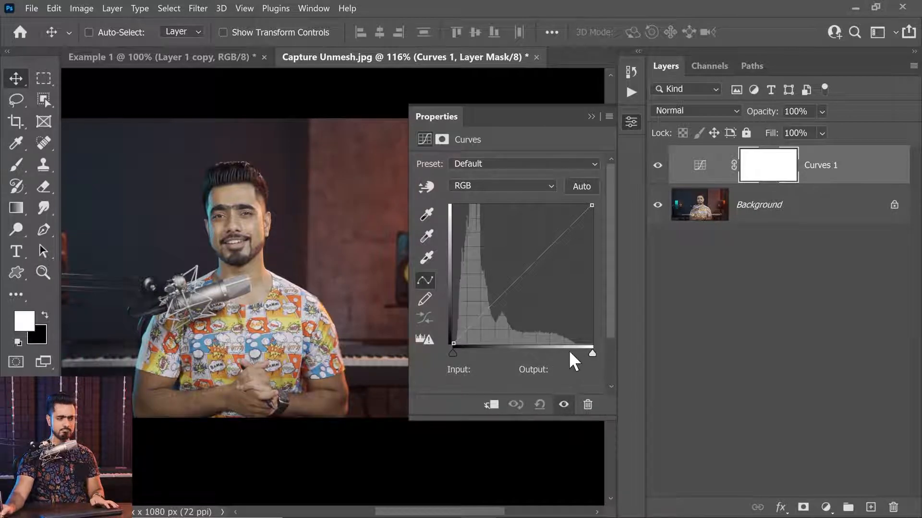
pyautogui.moveTo(591, 352)
pyautogui.mouseDown()
pyautogui.moveTo(553, 352)
pyautogui.moveTo(581, 355)
pyautogui.mouseUp()
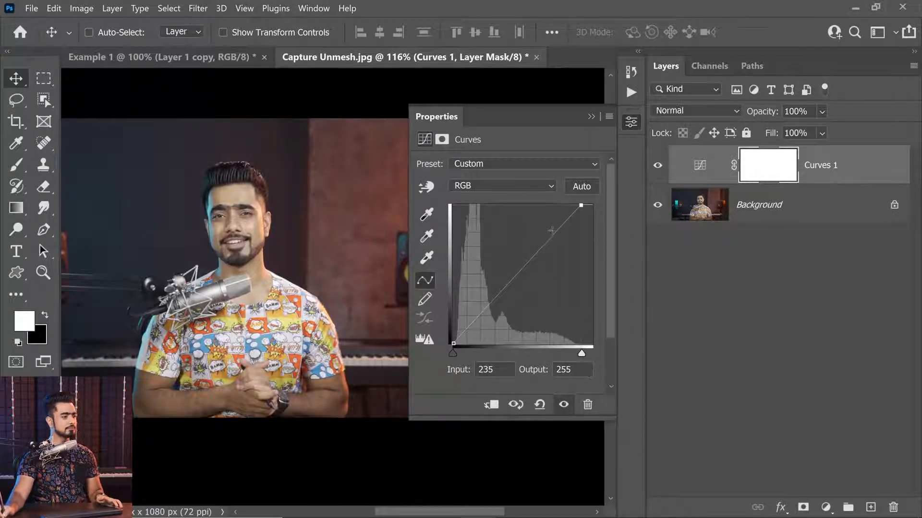
pyautogui.click(552, 232)
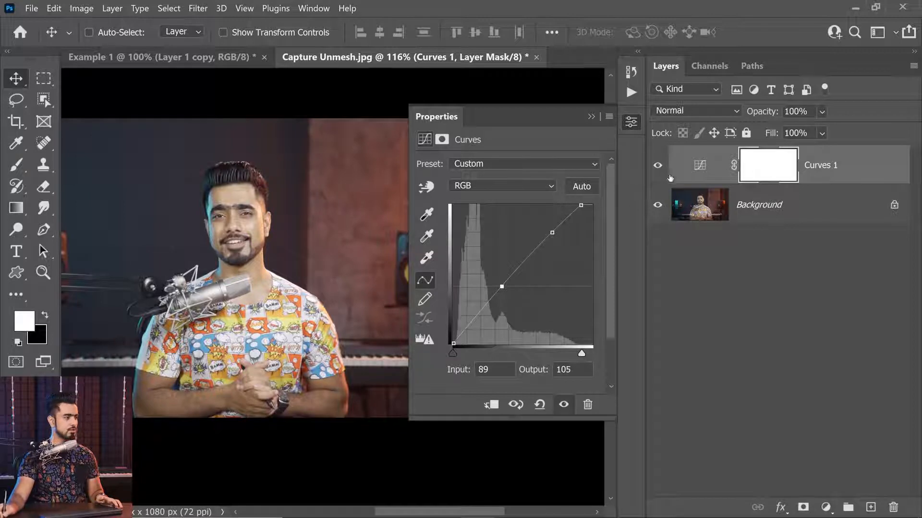
pyautogui.click(591, 117)
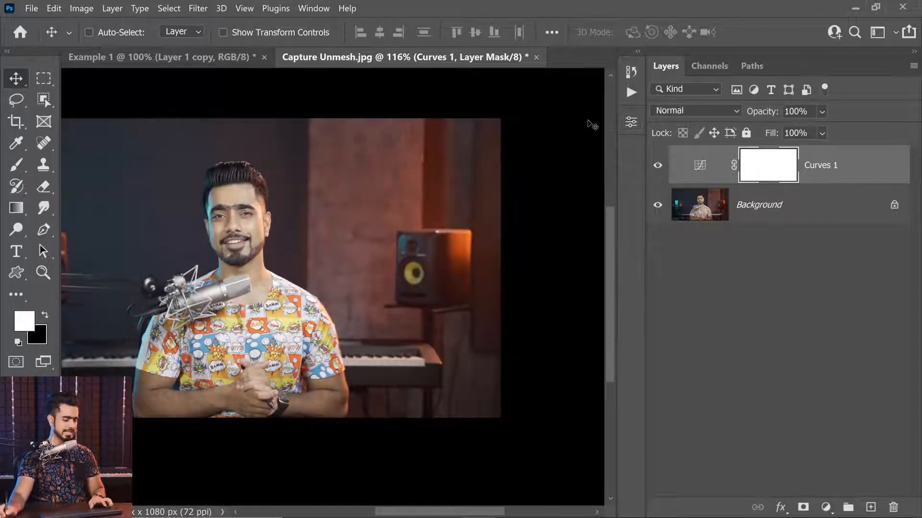
# - Add a Hue/Saturation adjustment layer and sample the skin on the man's forehead with on-image targeted adjustment
pyautogui.hotkey('ctrl', '0')
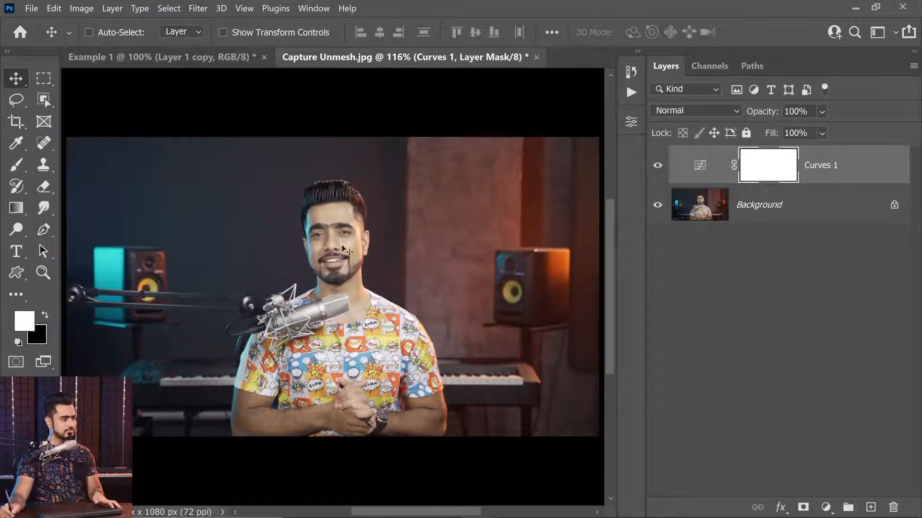
pyautogui.moveTo(327, 212); pyautogui.dragTo(363, 238)
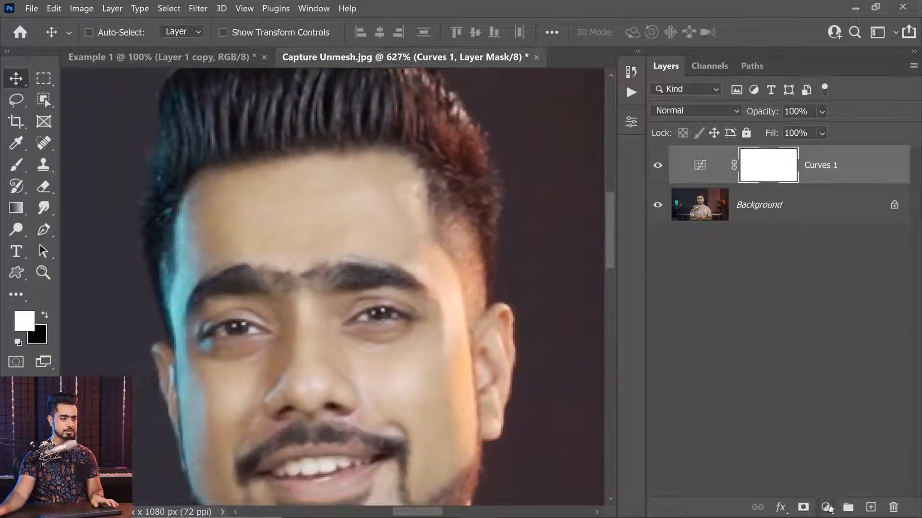
pyautogui.click(826, 507)
pyautogui.click(833, 372)
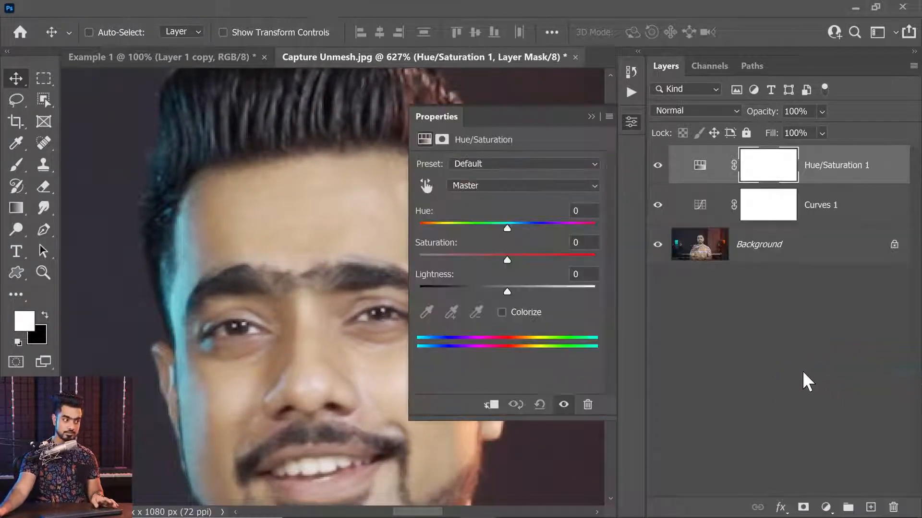
pyautogui.click(427, 185)
pyautogui.click(296, 197)
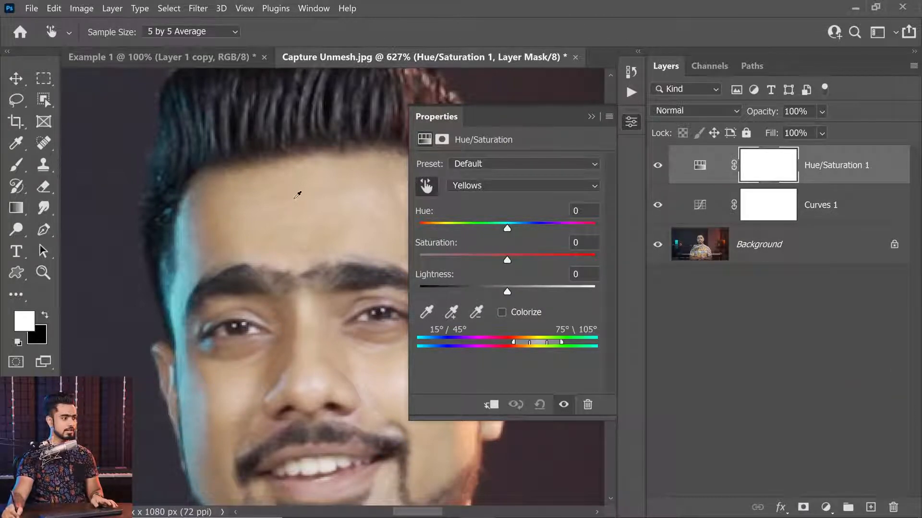
# - Exaggerate the sampled Yellows with hue +180 and saturation +100, and narrow their color range to 46°/50° and 76°\104°
pyautogui.moveTo(514, 261); pyautogui.dragTo(562, 258)
pyautogui.moveTo(514, 230); pyautogui.dragTo(606, 229)
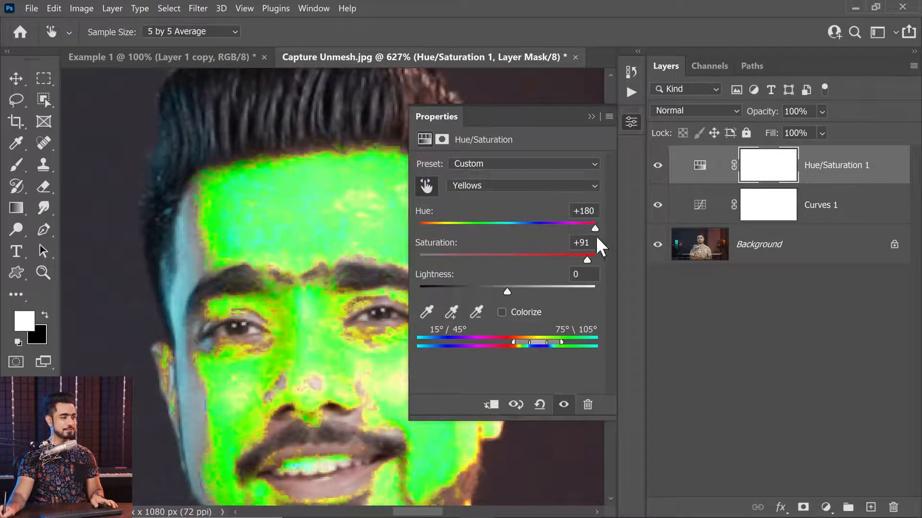
pyautogui.moveTo(602, 262); pyautogui.dragTo(606, 261)
pyautogui.moveTo(334, 255); pyautogui.dragTo(276, 219)
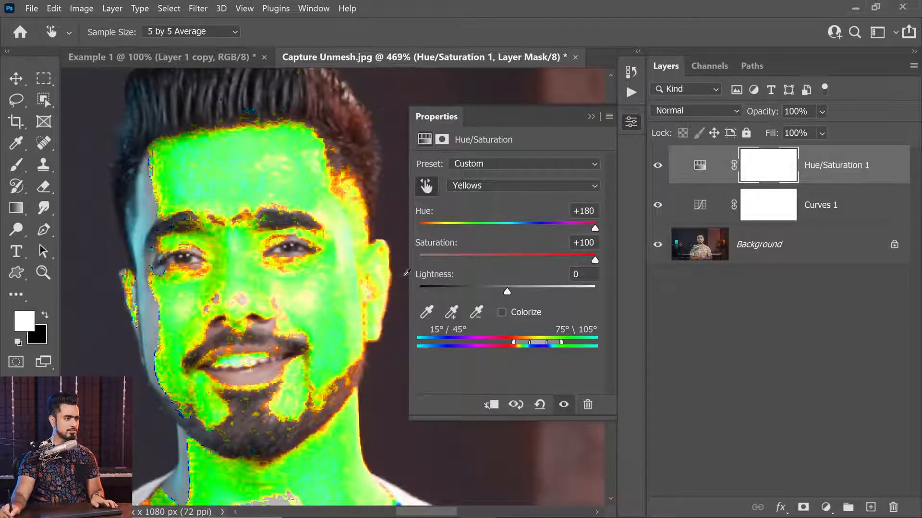
pyautogui.moveTo(408, 275); pyautogui.dragTo(375, 277)
pyautogui.moveTo(274, 306); pyautogui.dragTo(201, 319)
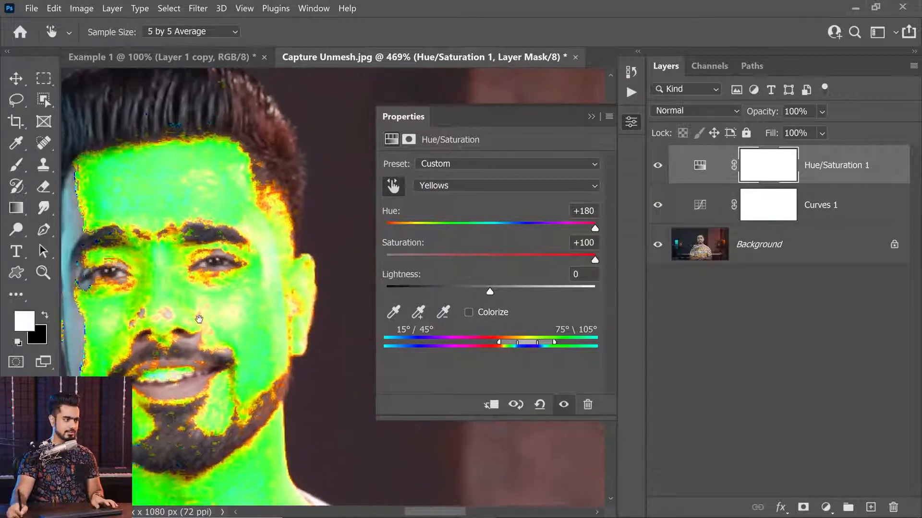
pyautogui.moveTo(524, 345); pyautogui.dragTo(548, 347)
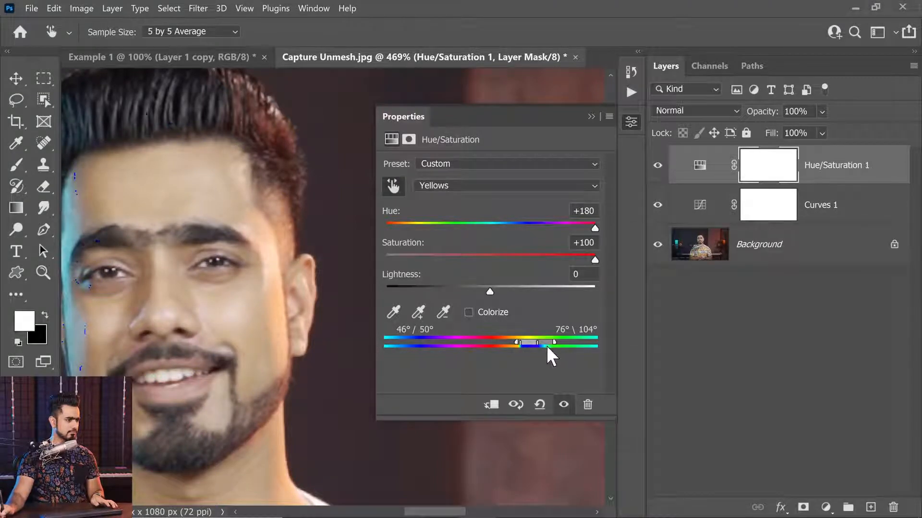
# - Sample the cheek skin, push its hue to +180 with boosted saturation, and narrow the color range to 9°/26° and 41°\60°
pyautogui.click(257, 334)
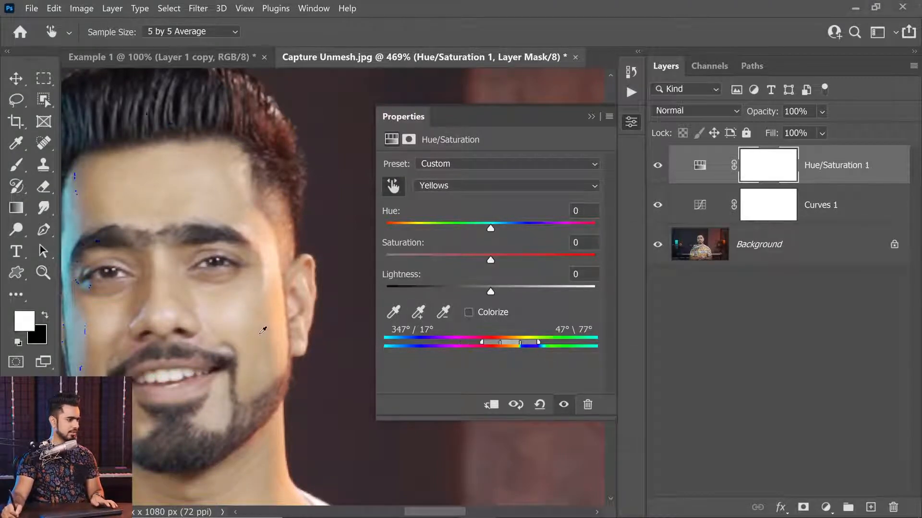
pyautogui.moveTo(526, 257); pyautogui.dragTo(595, 257)
pyautogui.moveTo(491, 227); pyautogui.dragTo(595, 226)
pyautogui.moveTo(480, 341); pyautogui.dragTo(530, 342)
pyautogui.moveTo(495, 342); pyautogui.dragTo(527, 344)
# - Shift the isolated skin range with hue -9 and saturation -4
pyautogui.click(488, 255)
pyautogui.moveTo(489, 257); pyautogui.dragTo(490, 257)
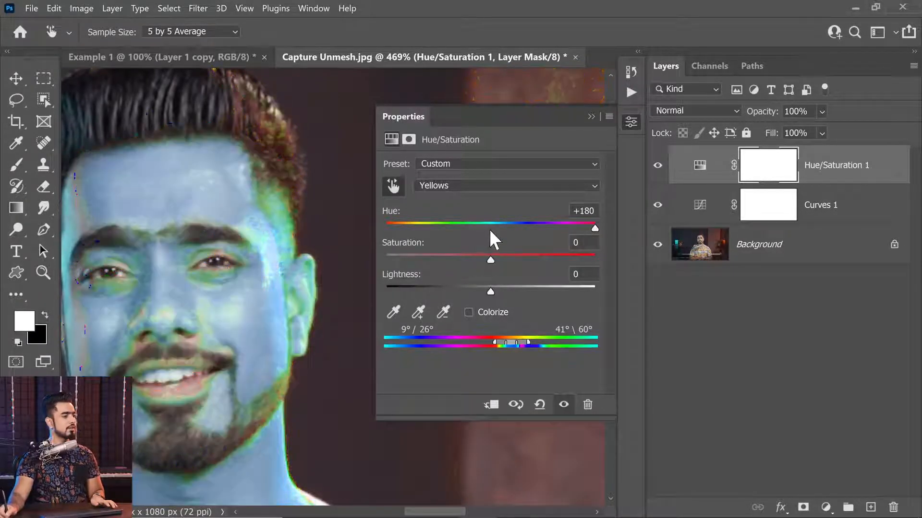
pyautogui.click(489, 229)
pyautogui.click(489, 262)
pyautogui.click(489, 229)
pyautogui.moveTo(491, 229); pyautogui.dragTo(480, 227)
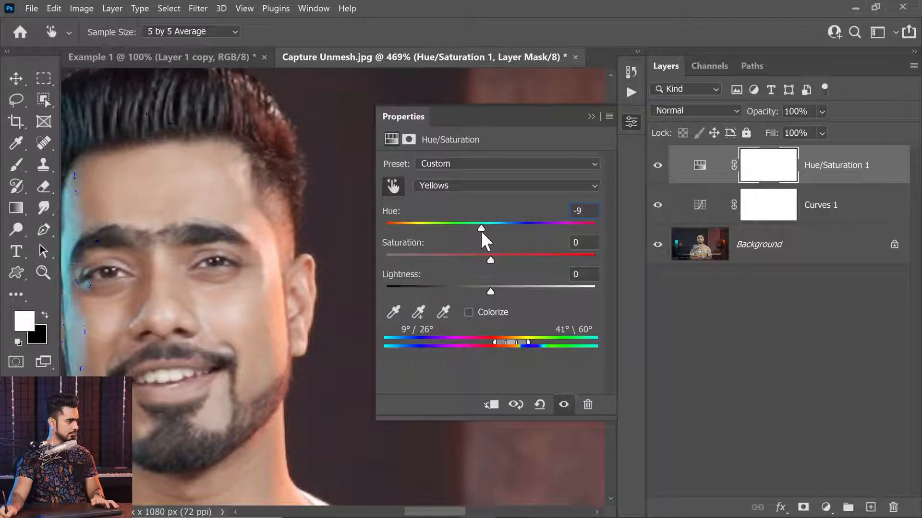
pyautogui.moveTo(489, 258); pyautogui.dragTo(486, 258)
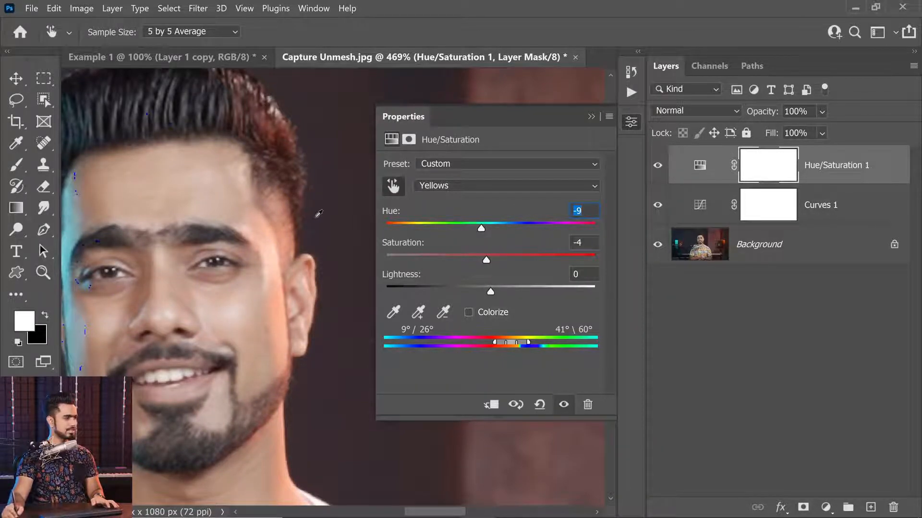
# - Reset the hue and saturation of the Yellows 2 range to 0, return to Yellows, and collapse the adjustment's properties
pyautogui.scroll(5, 120, 314)
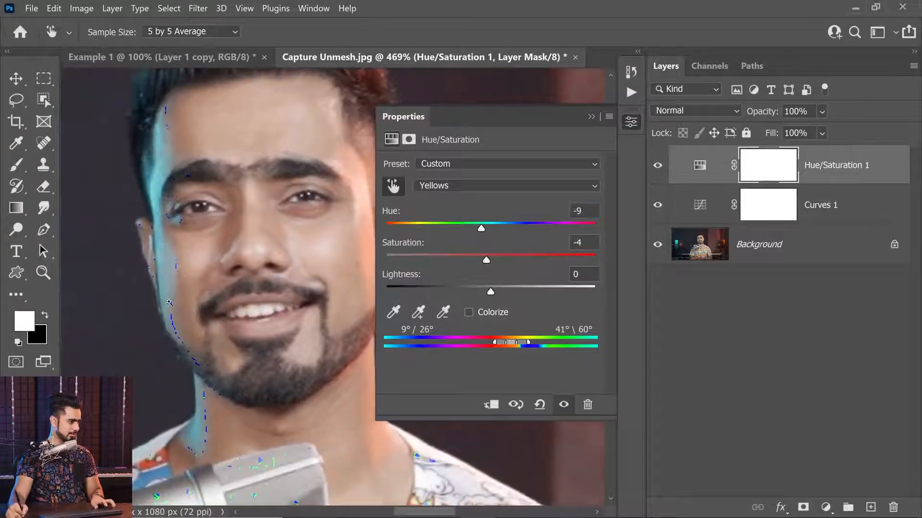
pyautogui.click(461, 184)
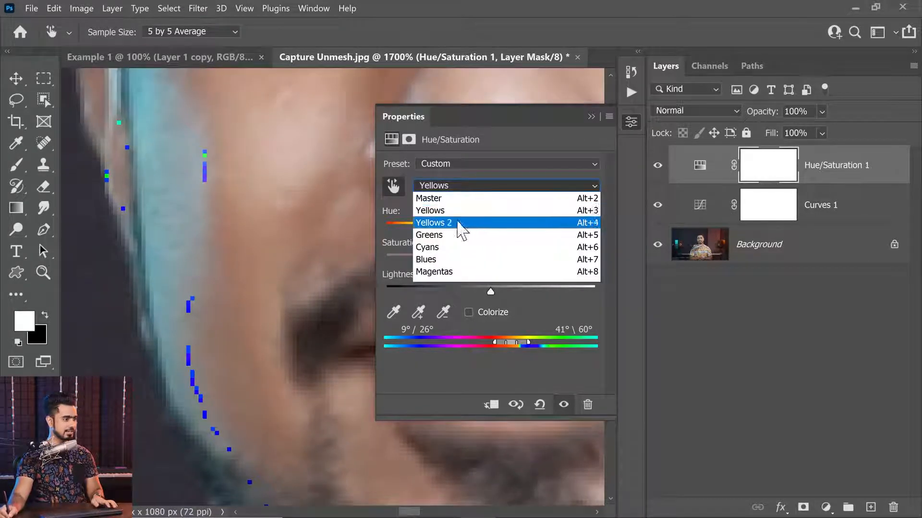
pyautogui.click(458, 222)
pyautogui.click(522, 252)
pyautogui.write('0')
pyautogui.hotkey('shift', 'Tab')
pyautogui.write('0')
pyautogui.click(468, 184)
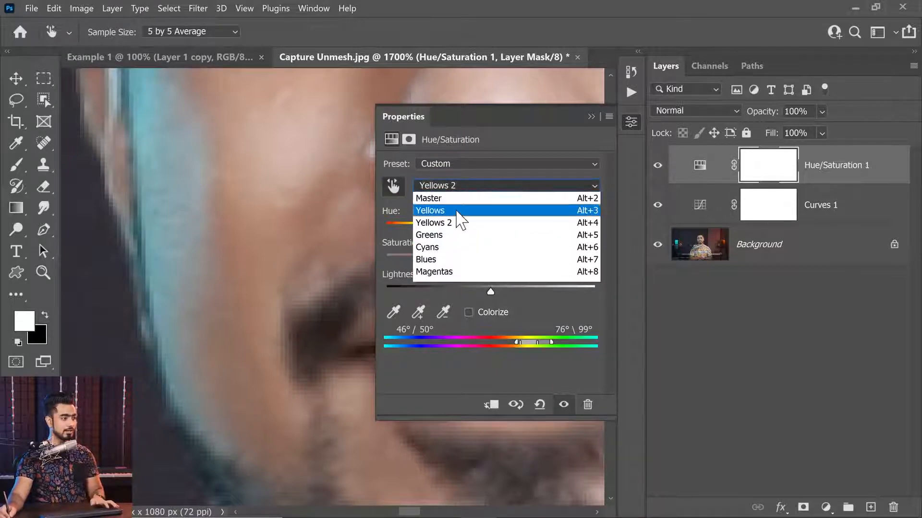
pyautogui.click(440, 208)
pyautogui.moveTo(283, 246); pyautogui.dragTo(192, 291)
pyautogui.click(590, 116)
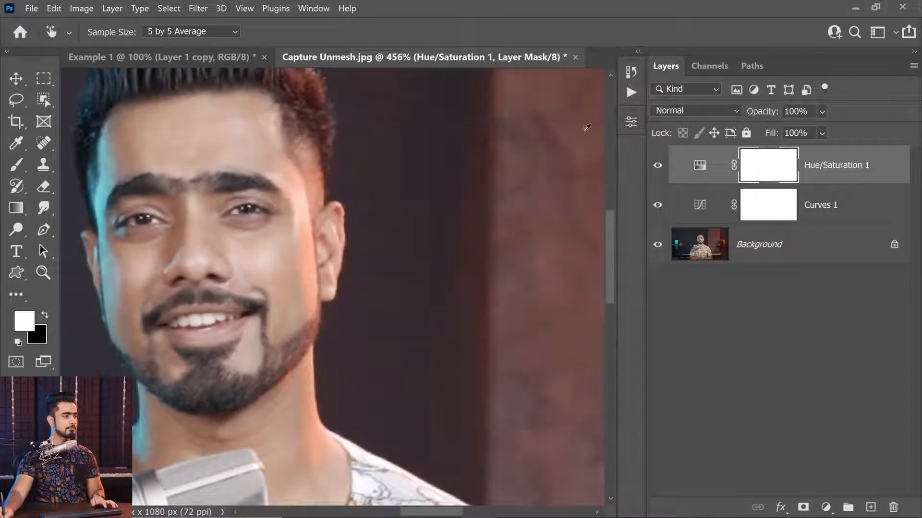
# - Add a second Hue/Saturation adjustment layer and sample the skin below the eye with on-image targeted adjustment
pyautogui.moveTo(244, 249); pyautogui.dragTo(190, 281)
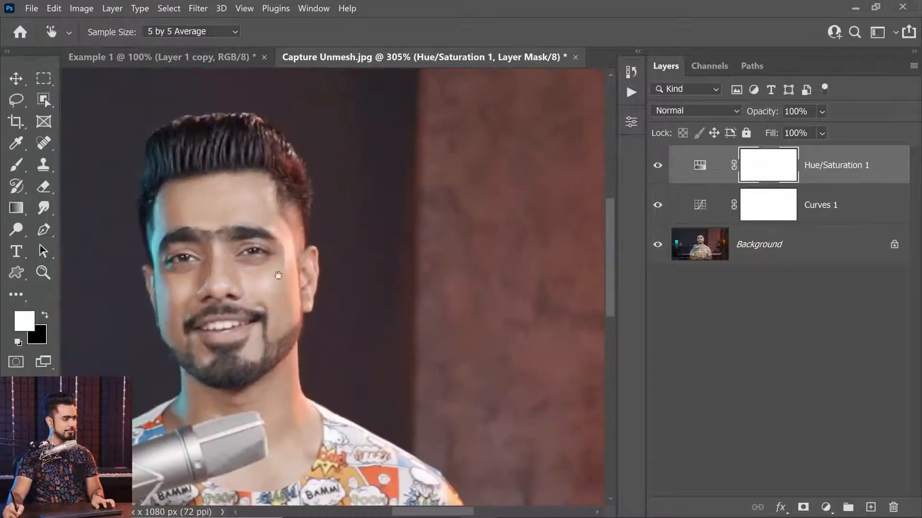
pyautogui.moveTo(326, 219); pyautogui.dragTo(309, 260)
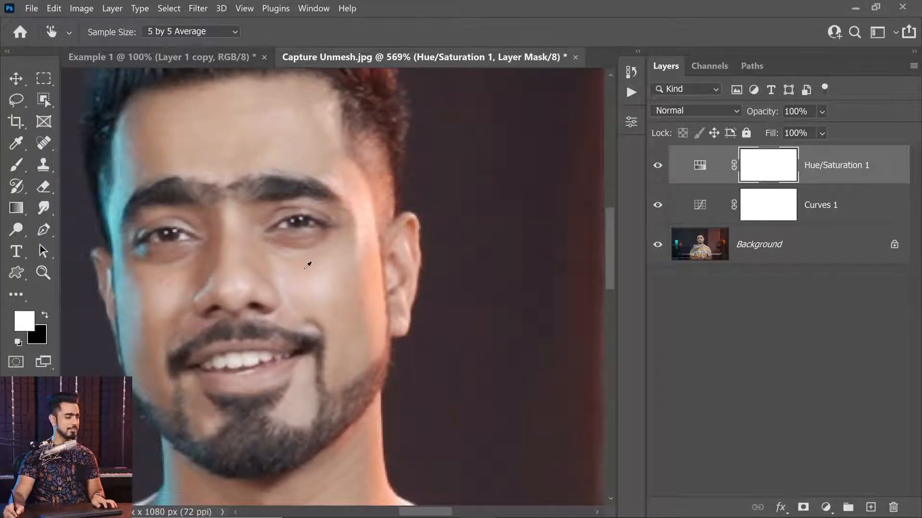
pyautogui.click(825, 508)
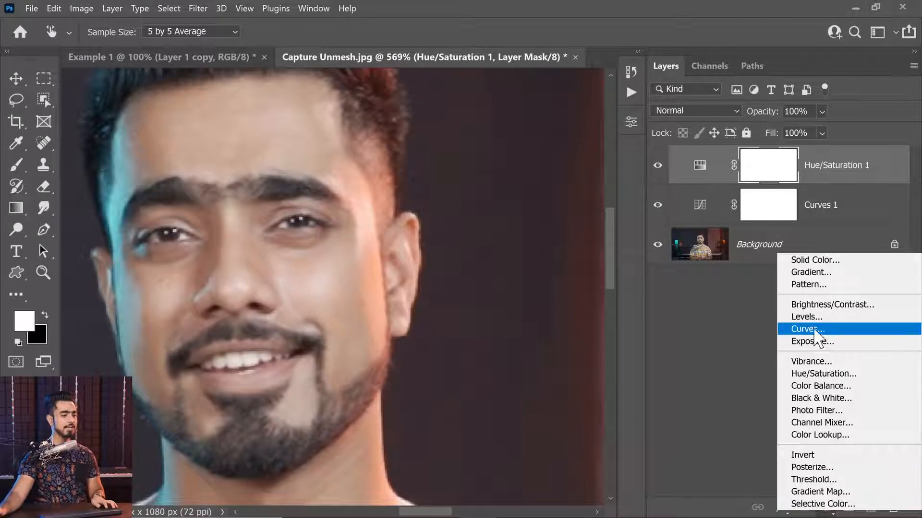
pyautogui.click(695, 328)
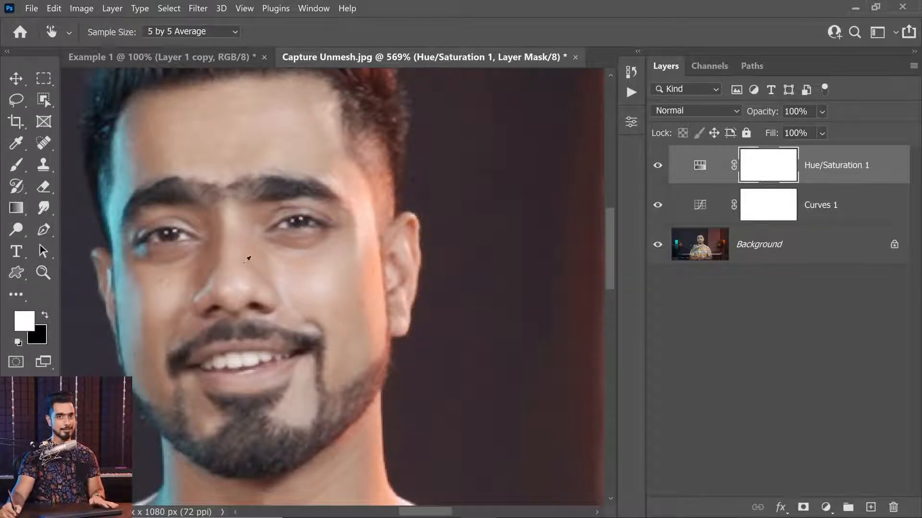
pyautogui.click(826, 507)
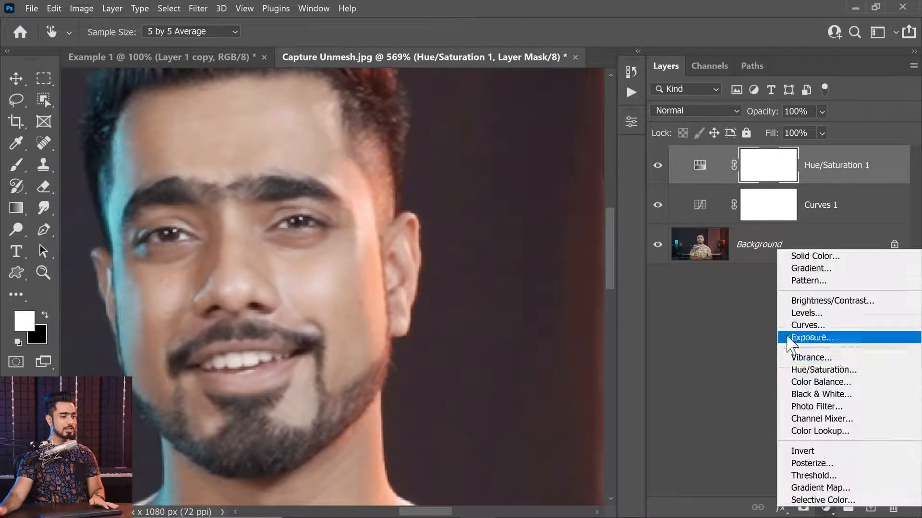
pyautogui.click(820, 372)
pyautogui.press('v')
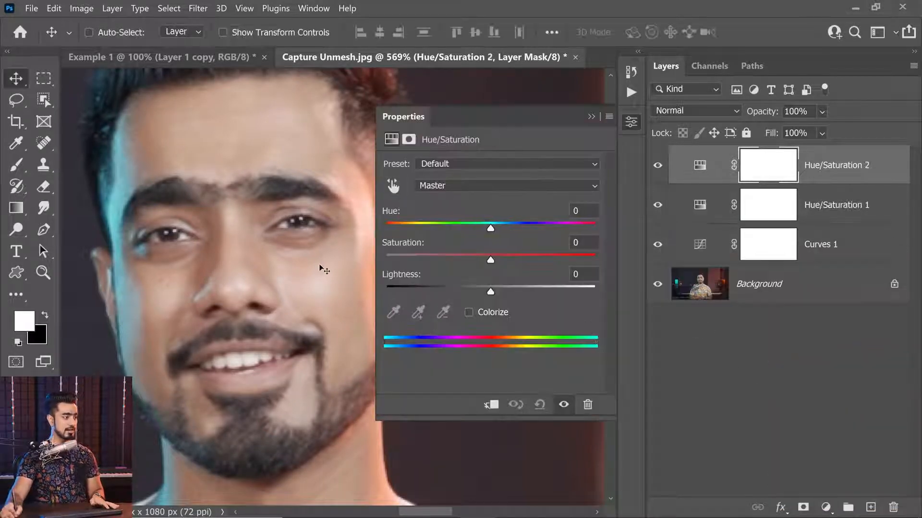
pyautogui.moveTo(321, 261); pyautogui.dragTo(278, 268)
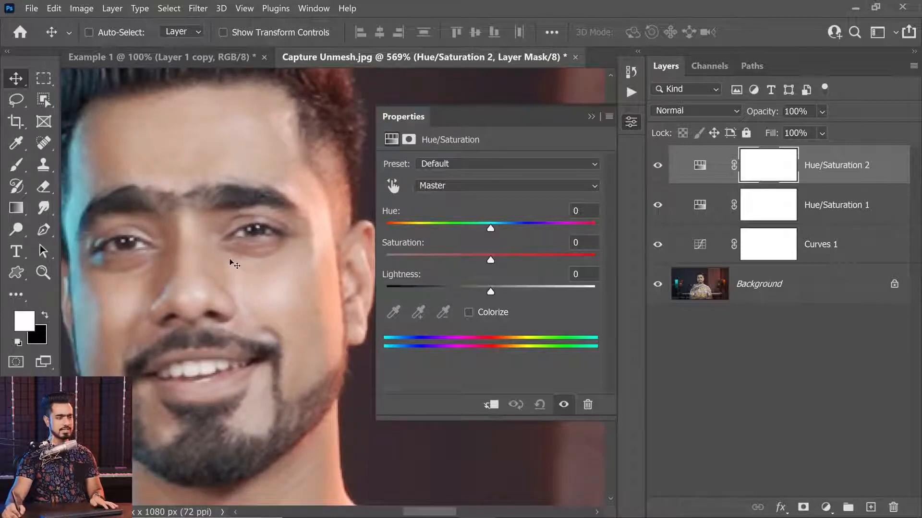
pyautogui.click(458, 188)
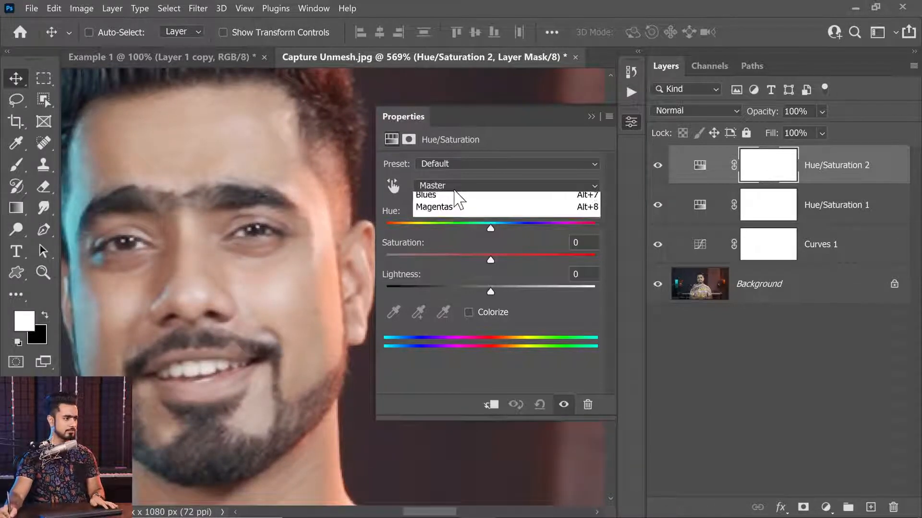
pyautogui.click(390, 186)
pyautogui.click(263, 269)
# - Exaggerate the Reds with hue +180 and saturation +100, and fit their color range to 7°/18° and 29°\41°
pyautogui.moveTo(490, 259); pyautogui.dragTo(619, 259)
pyautogui.moveTo(490, 228); pyautogui.dragTo(590, 244)
pyautogui.moveTo(463, 342); pyautogui.dragTo(503, 344)
pyautogui.moveTo(320, 316); pyautogui.dragTo(249, 292)
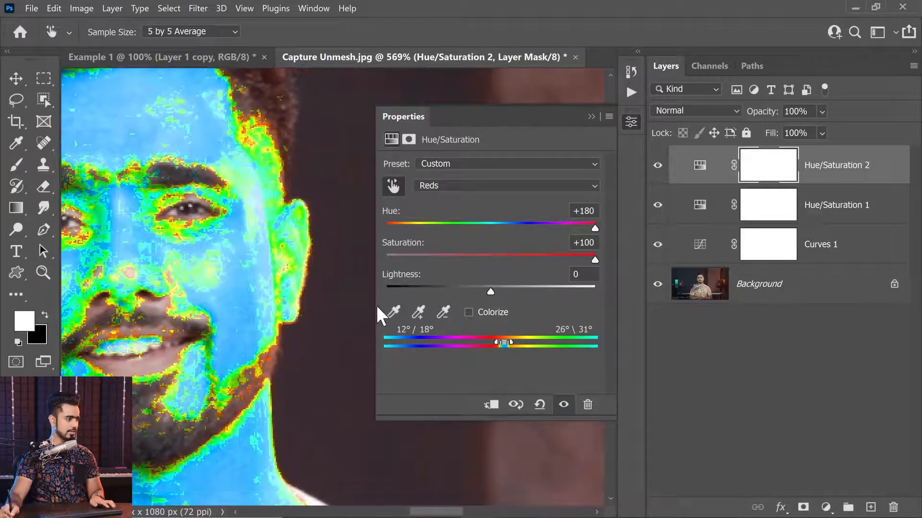
pyautogui.moveTo(373, 288); pyautogui.dragTo(216, 284)
pyautogui.moveTo(187, 228); pyautogui.dragTo(185, 269)
pyautogui.moveTo(420, 342); pyautogui.dragTo(455, 342)
# - Reset the saturation and hue of the isolated Reds range to 0
pyautogui.click(407, 257)
pyautogui.doubleClick(576, 242)
pyautogui.write('0')
pyautogui.doubleClick(583, 211)
pyautogui.write('0')
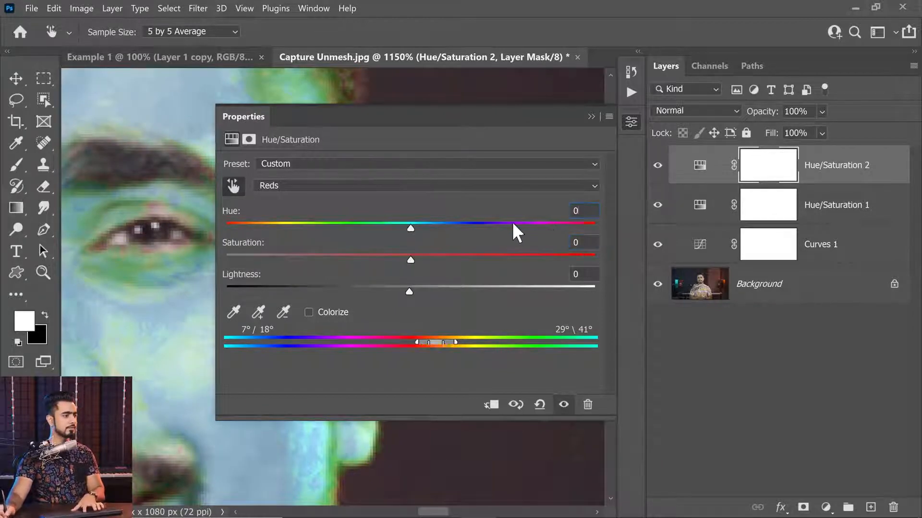
# - Adjust the Reds skin range to hue -4, saturation +40 and lightness +45, and compare the face with the layer off and on
pyautogui.moveTo(131, 208); pyautogui.dragTo(91, 208)
pyautogui.moveTo(123, 168); pyautogui.dragTo(148, 270)
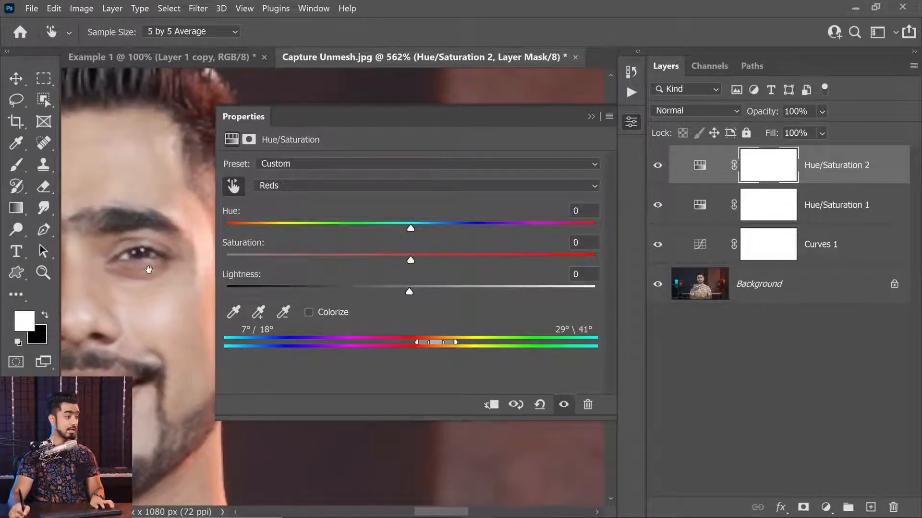
pyautogui.moveTo(215, 272); pyautogui.dragTo(319, 271)
pyautogui.moveTo(460, 293); pyautogui.dragTo(523, 297)
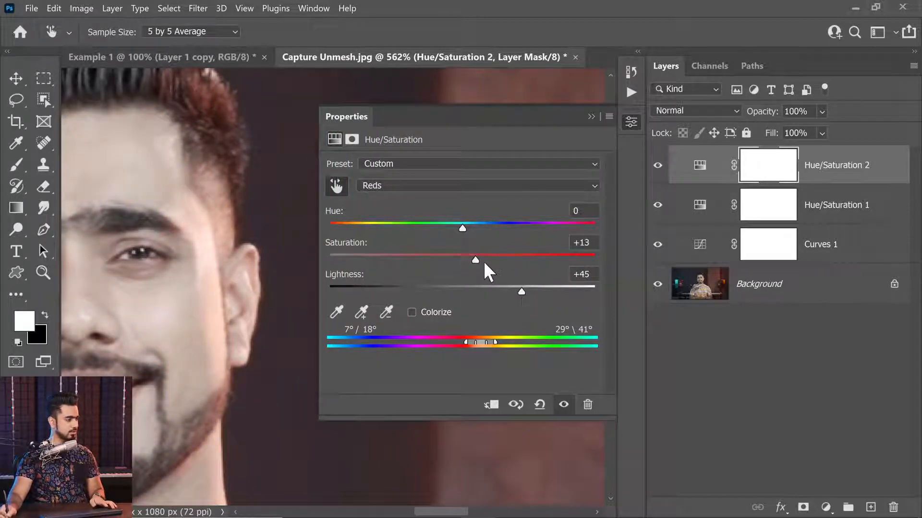
pyautogui.moveTo(504, 265); pyautogui.dragTo(515, 269)
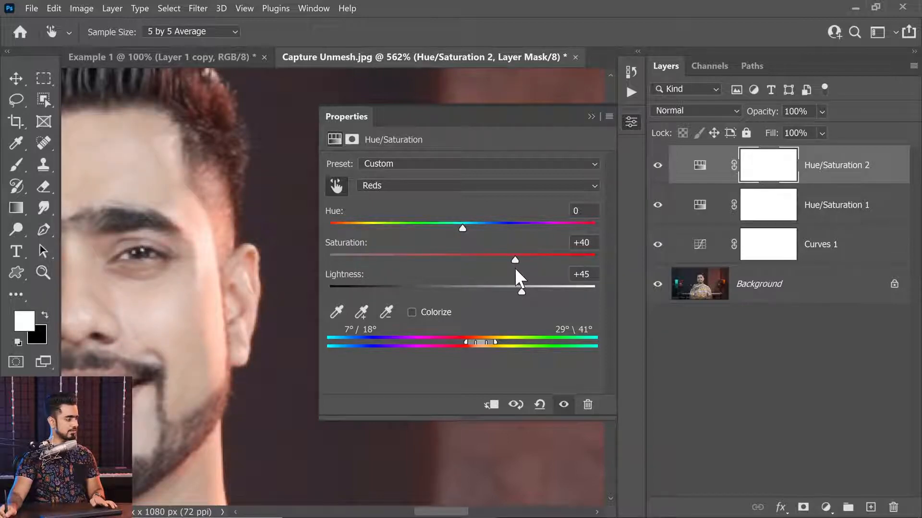
pyautogui.moveTo(466, 227); pyautogui.dragTo(459, 227)
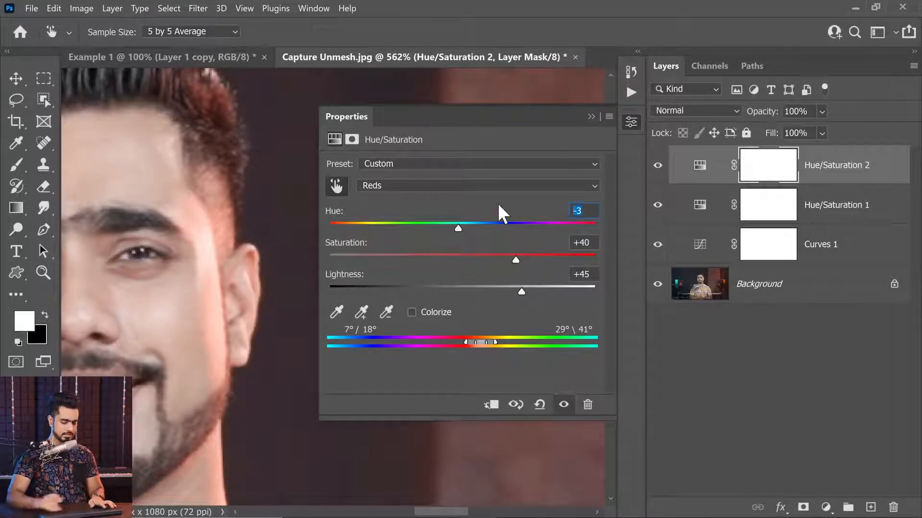
pyautogui.write('-4')
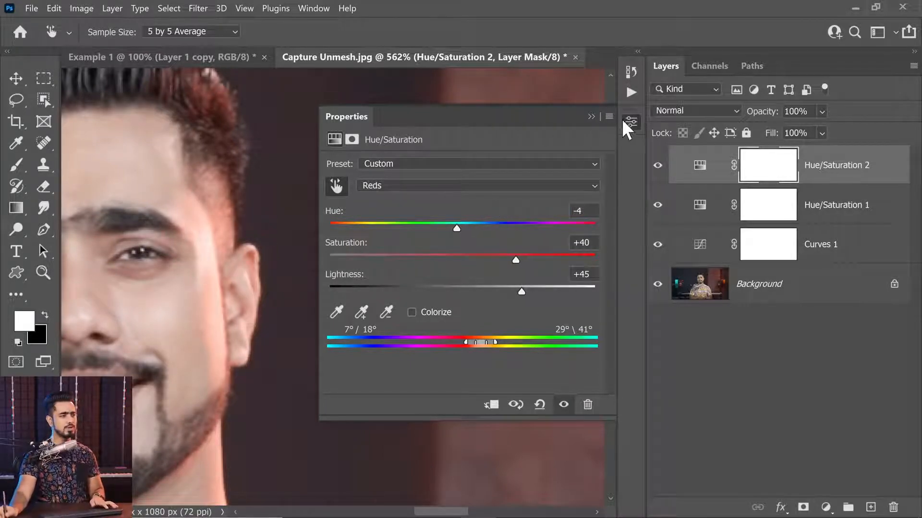
pyautogui.click(591, 116)
pyautogui.moveTo(186, 254); pyautogui.dragTo(341, 239)
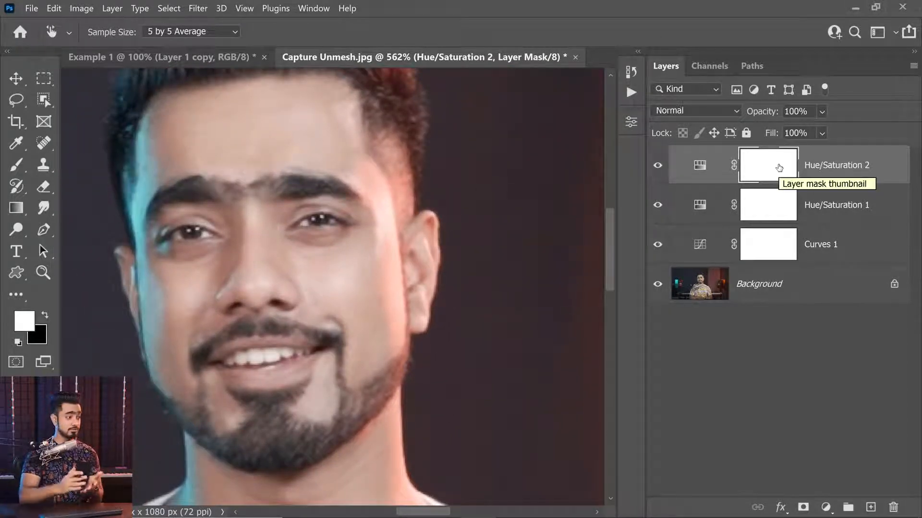
pyautogui.click(657, 167)
pyautogui.click(657, 166)
# - In the blending options of Hue/Saturation 2, split the Underlying Layer white Blend If slider to 164 / 255 and apply
pyautogui.click(887, 169)
pyautogui.doubleClick(813, 176)
pyautogui.moveTo(494, 75); pyautogui.dragTo(619, 76)
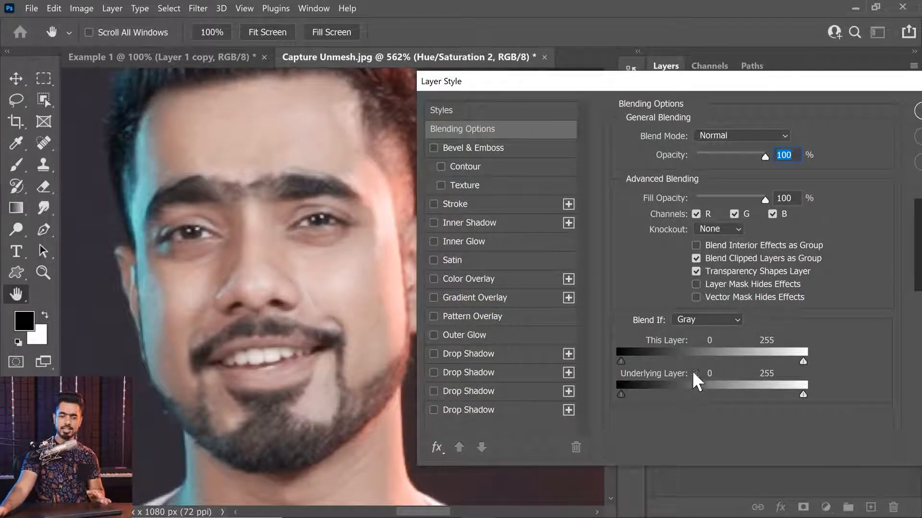
pyautogui.moveTo(802, 395)
pyautogui.mouseDown()
pyautogui.moveTo(743, 395)
pyautogui.moveTo(816, 396)
pyautogui.mouseUp()
pyautogui.moveTo(755, 395); pyautogui.dragTo(740, 396)
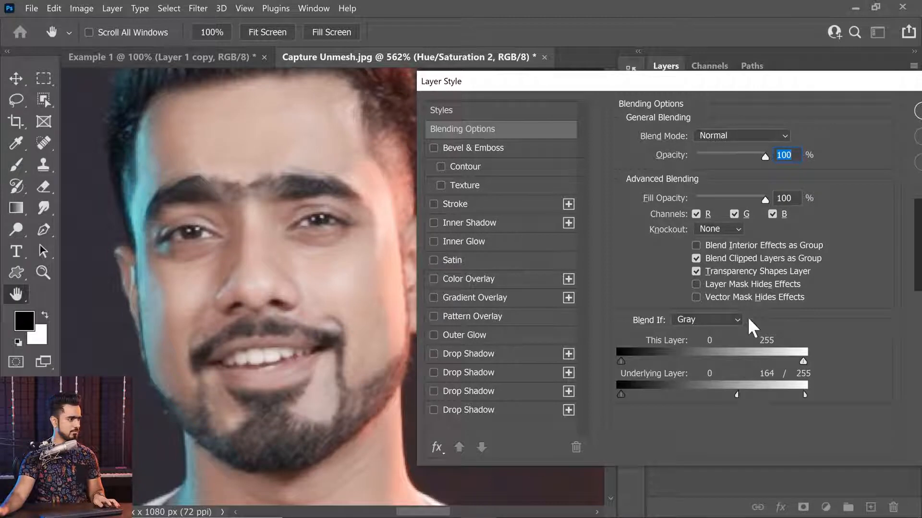
pyautogui.moveTo(723, 82); pyautogui.dragTo(576, 91)
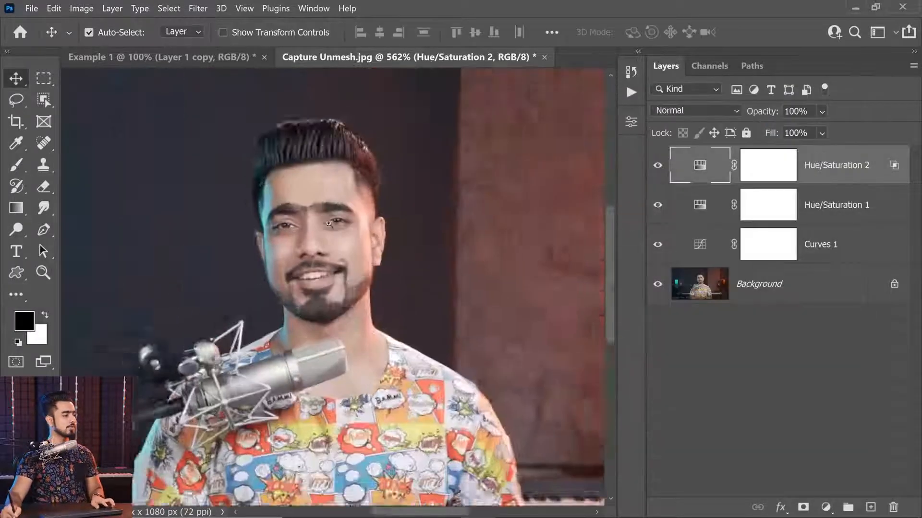
# - Compare the face with Hue/Saturation 2 off and on, and set that layer's opacity to 50%
pyautogui.click(658, 166)
pyautogui.click(658, 166)
pyautogui.click(658, 166)
pyautogui.click(658, 165)
pyautogui.click(795, 112)
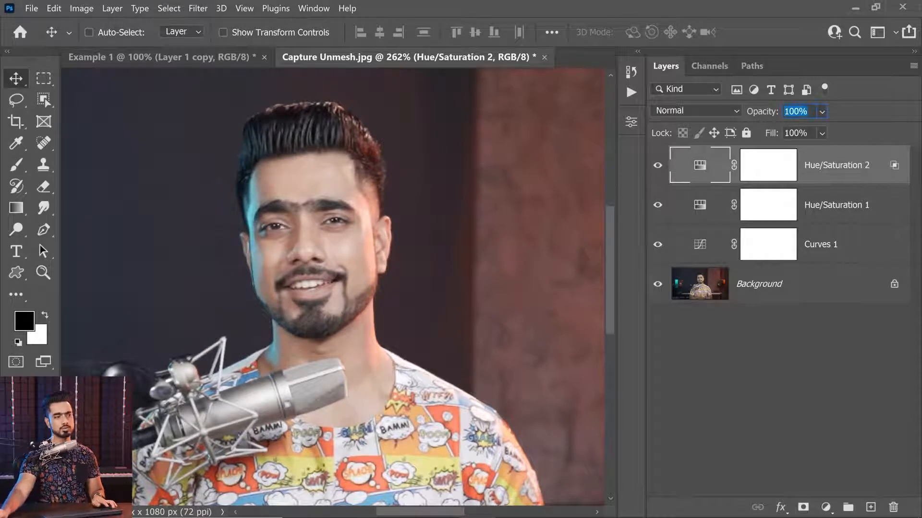
pyautogui.write('50')
pyautogui.press('Return')
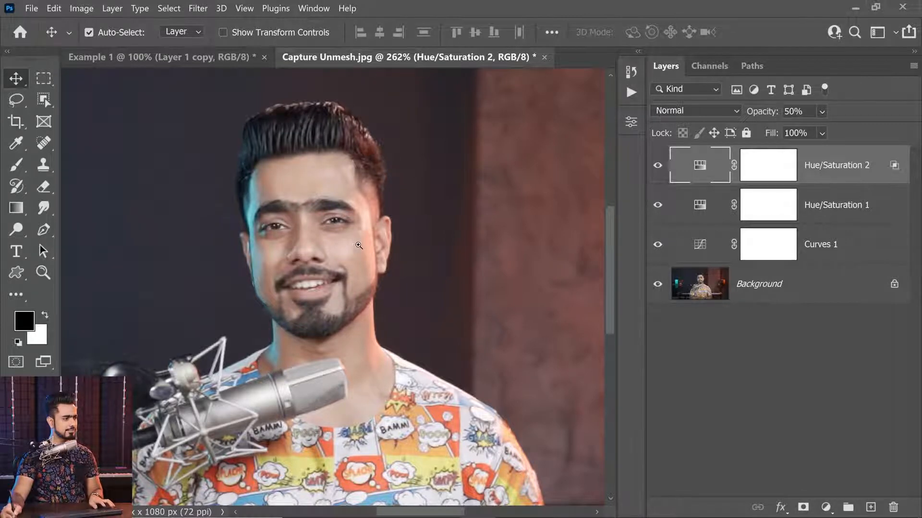
# - Add a Curves adjustment layer and slightly darken the bright skin highlight beside the eye using on-image adjustment
pyautogui.scroll(4, 346, 242)
pyautogui.click(826, 508)
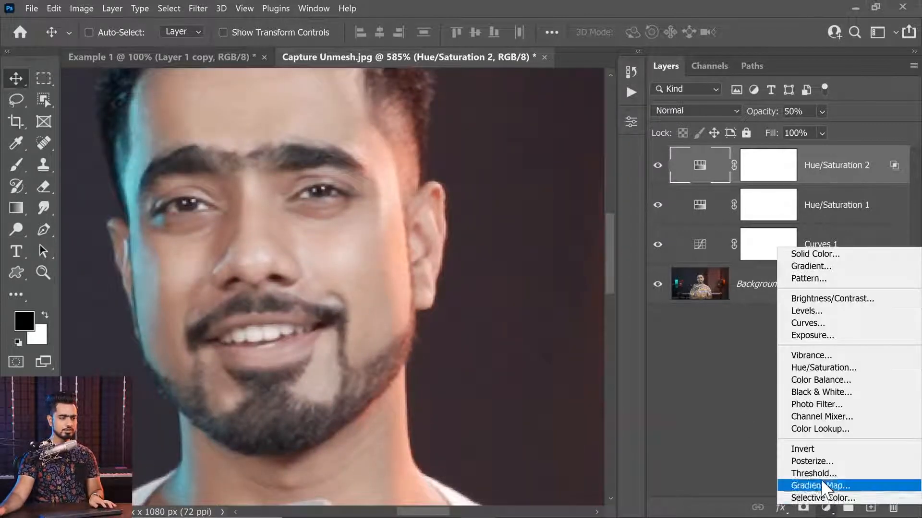
pyautogui.click(811, 332)
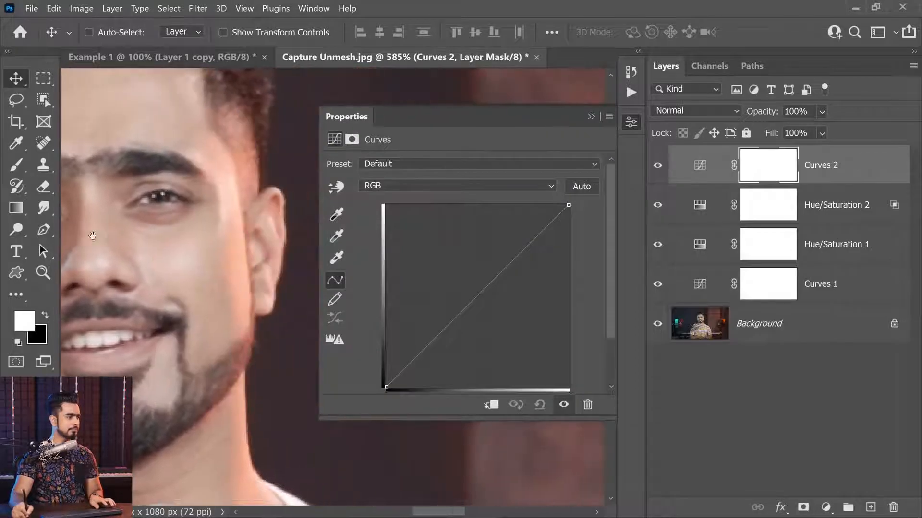
pyautogui.click(336, 186)
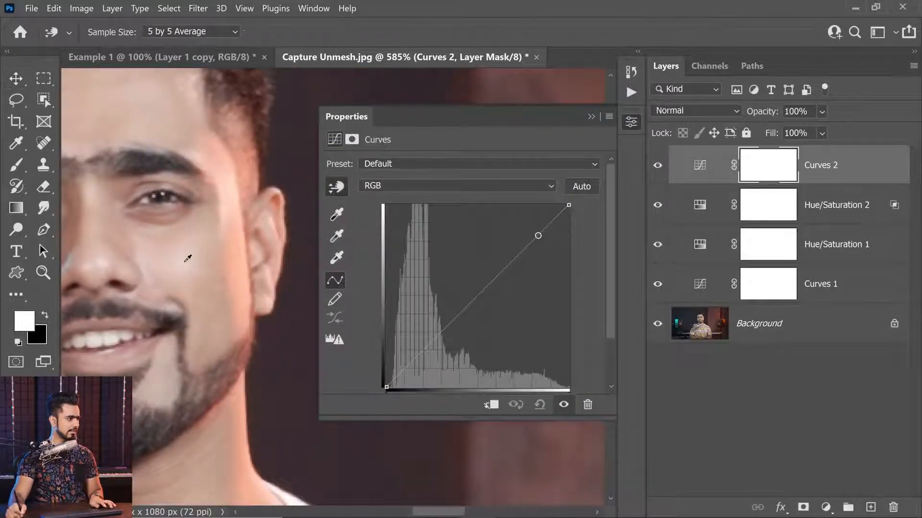
pyautogui.click(233, 199)
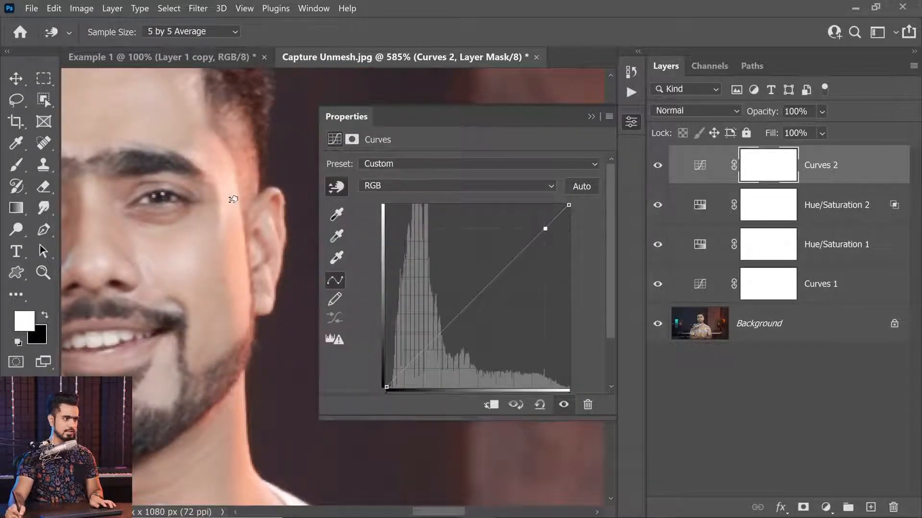
pyautogui.moveTo(233, 199); pyautogui.dragTo(245, 212)
# - In the blending options of Curves 2, split the Underlying Layer black Blend If slider to 185 / 255 and apply
pyautogui.doubleClick(877, 171)
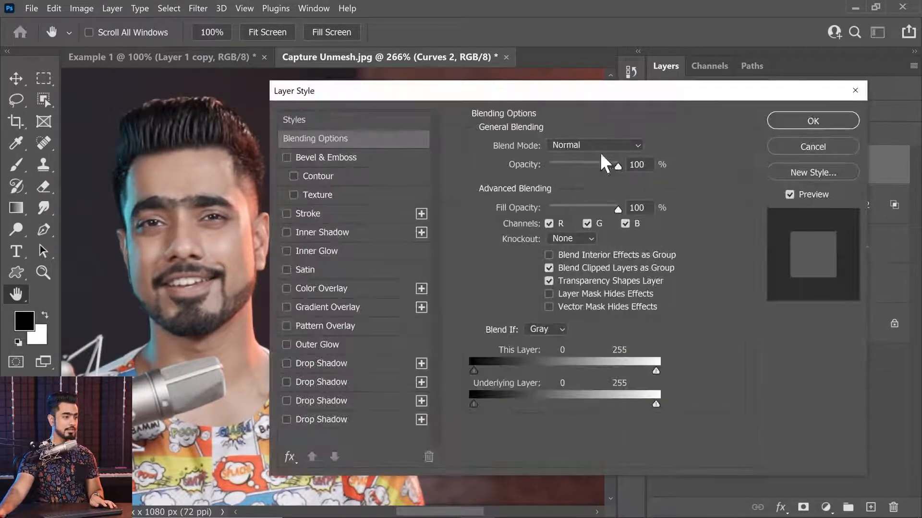
pyautogui.moveTo(473, 404); pyautogui.dragTo(600, 404)
pyautogui.press('alt')
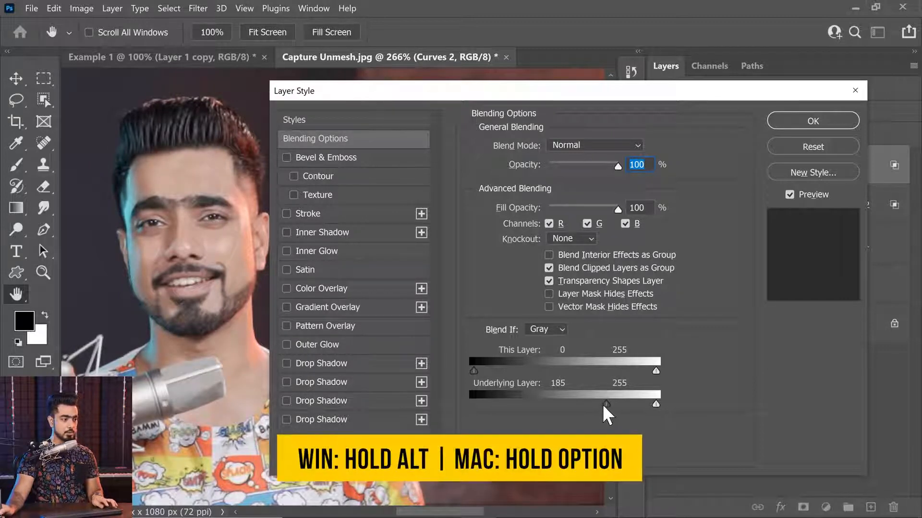
pyautogui.moveTo(603, 405); pyautogui.dragTo(656, 413)
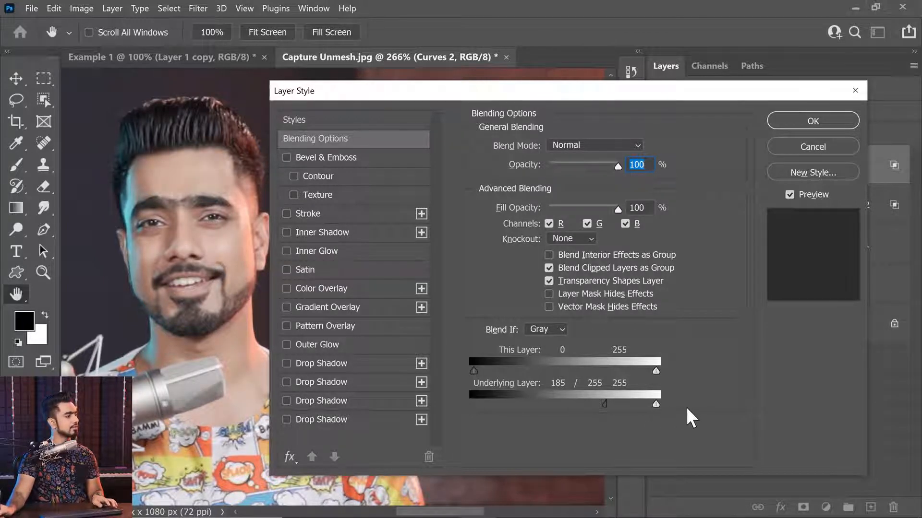
pyautogui.click(807, 122)
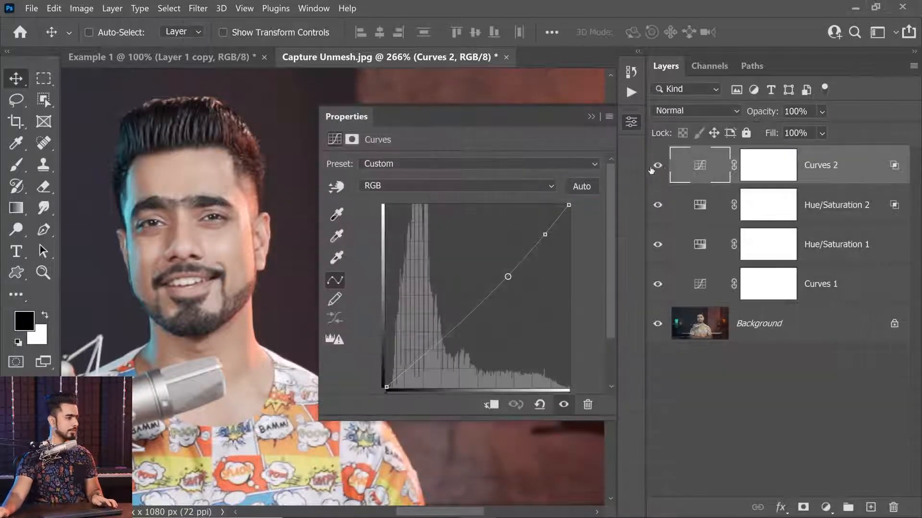
# - Compare the face highlights up close with the Curves 2 layer off and on
pyautogui.click(658, 165)
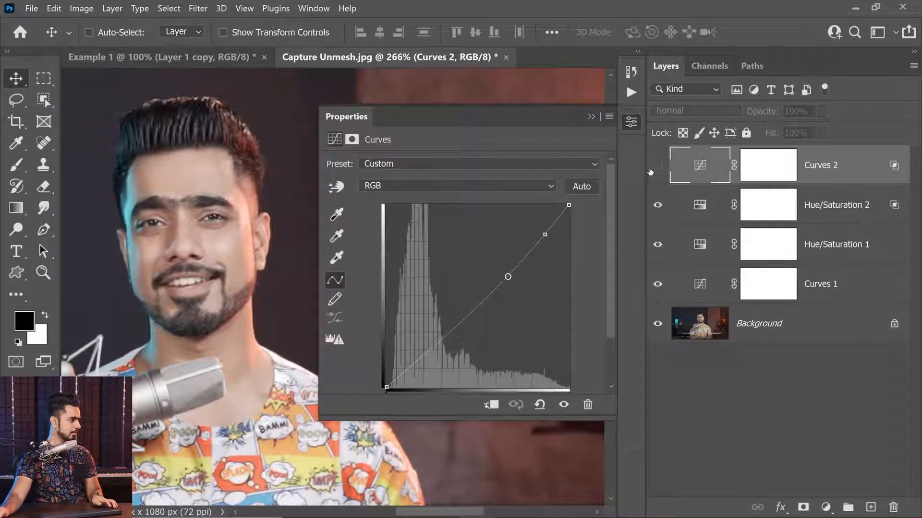
pyautogui.scroll(5, 249, 237)
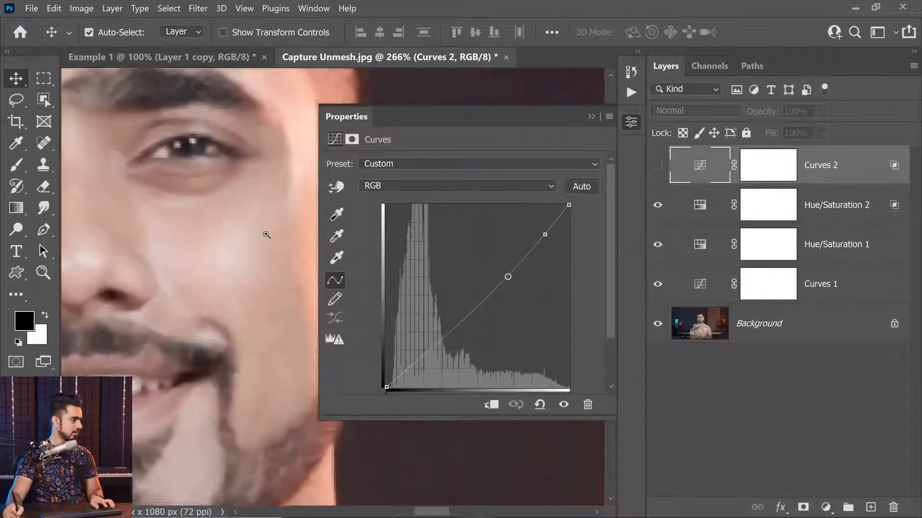
pyautogui.moveTo(253, 202); pyautogui.dragTo(178, 265)
pyautogui.click(656, 167)
pyautogui.click(656, 168)
pyautogui.click(656, 167)
pyautogui.click(657, 167)
pyautogui.click(656, 167)
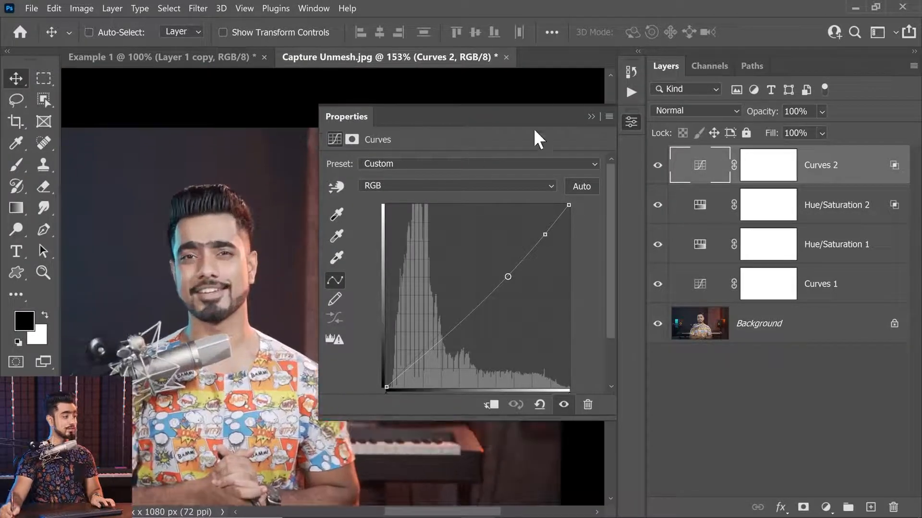
# - Add a Color Lookup adjustment layer, try the LateSunset.3DL LUT, and choose Crisp_Warm.look as its 3DLUT file
pyautogui.click(591, 117)
pyautogui.moveTo(272, 323); pyautogui.dragTo(362, 289)
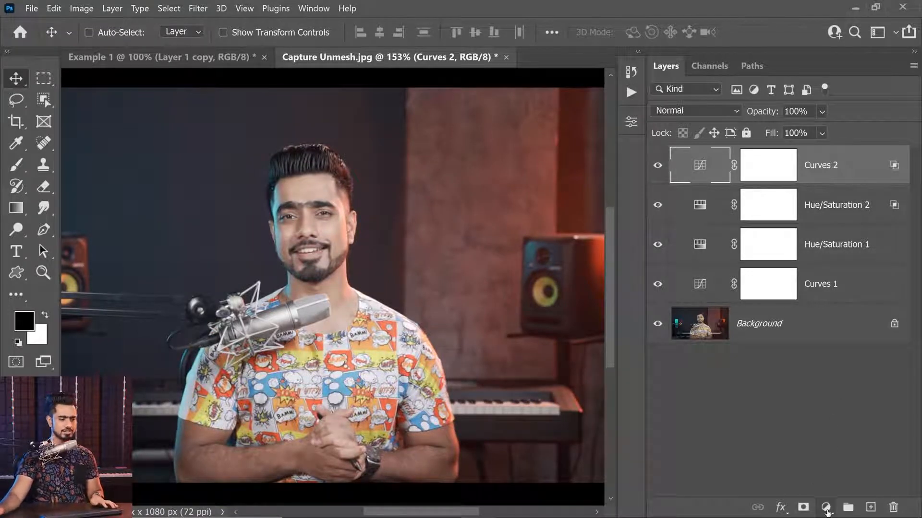
pyautogui.click(825, 507)
pyautogui.click(836, 434)
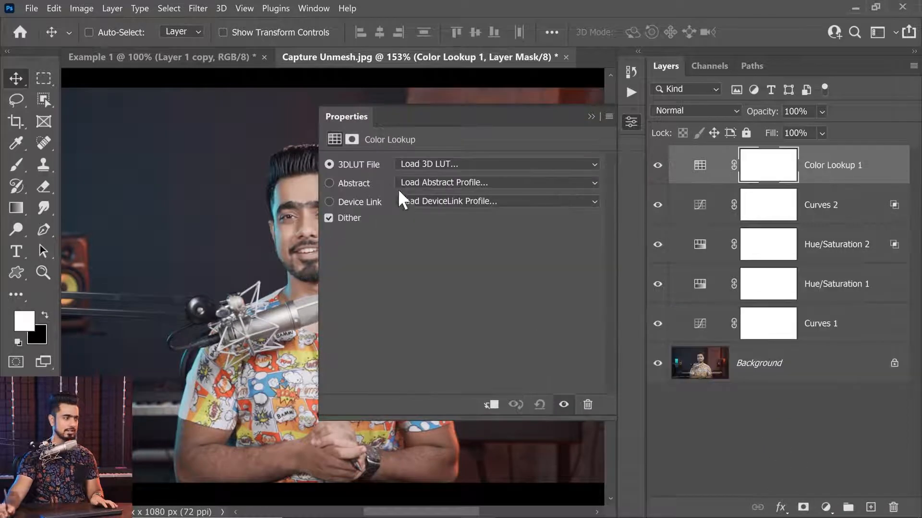
pyautogui.click(431, 165)
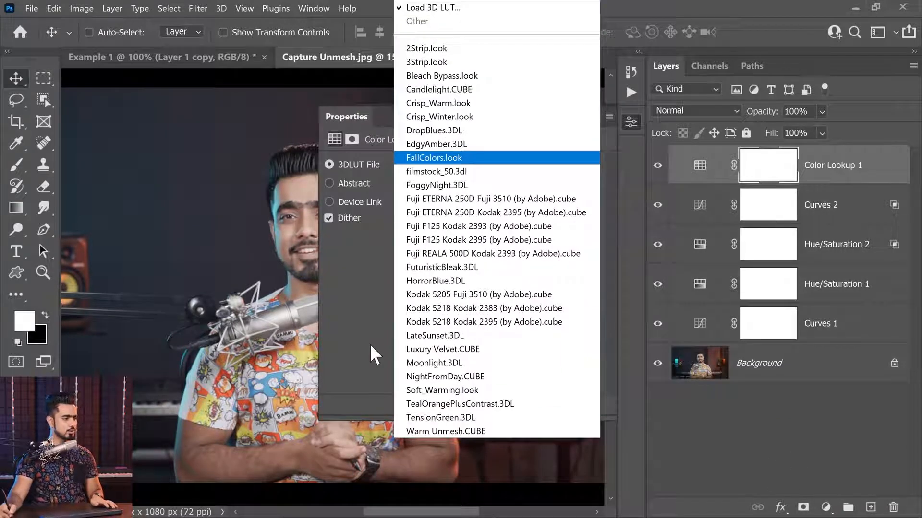
pyautogui.click(398, 336)
pyautogui.click(461, 169)
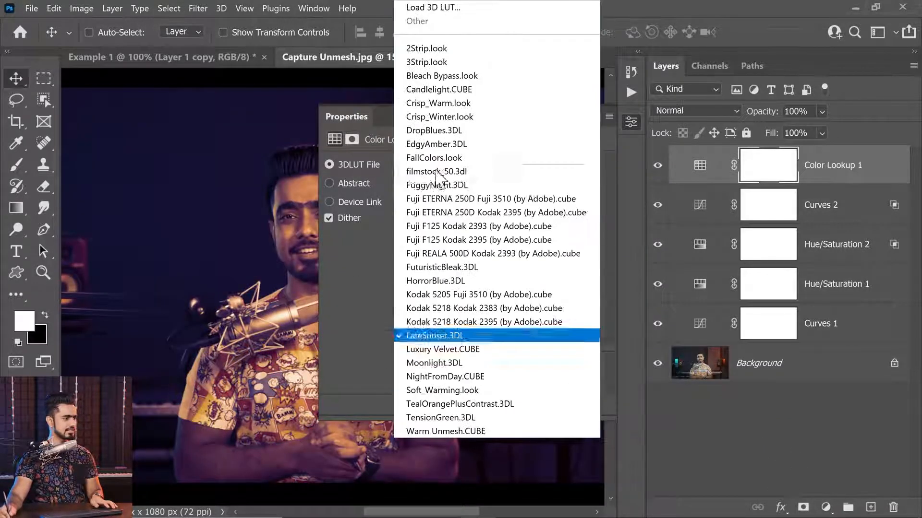
pyautogui.click(439, 98)
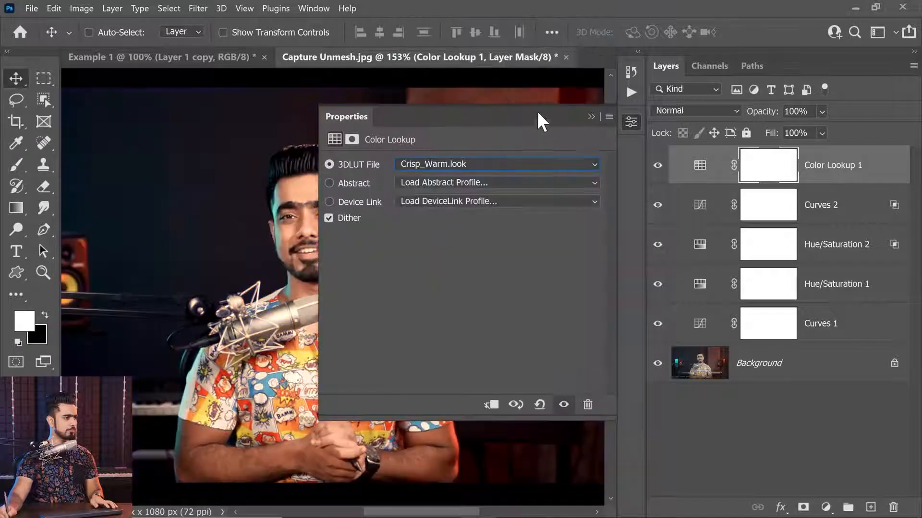
# - Set the opacity of the Color Lookup 1 layer to 20%
pyautogui.click(591, 116)
pyautogui.click(790, 114)
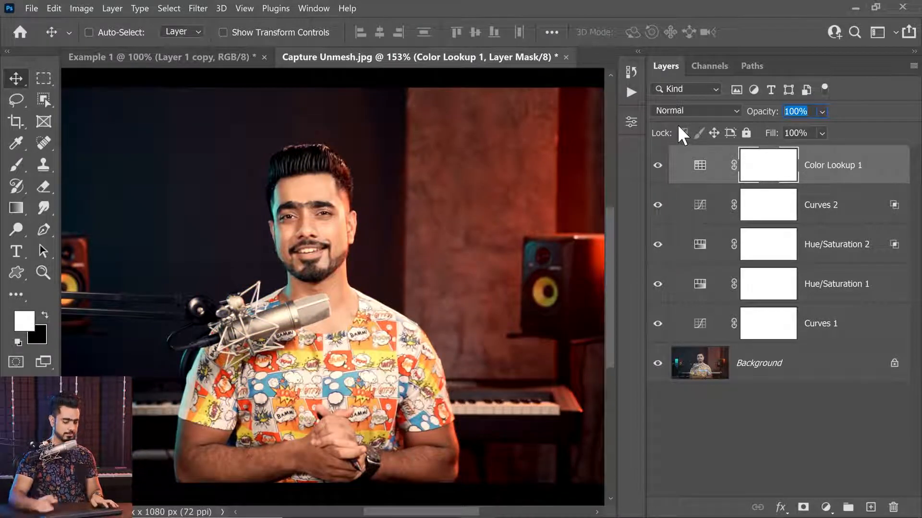
pyautogui.write('20')
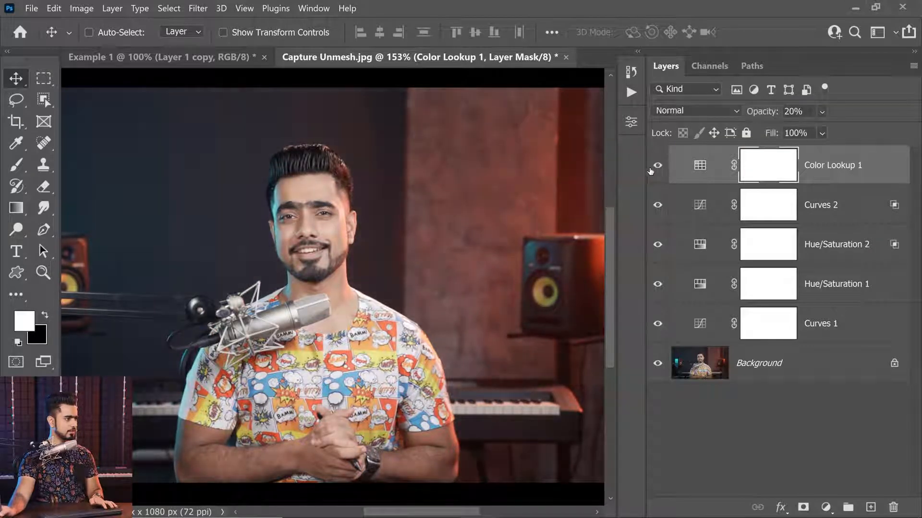
# - Compare the original Background with the complete grade by toggling all adjustment layers, and view the whole image
pyautogui.moveTo(336, 225)
pyautogui.mouseDown()
pyautogui.moveTo(288, 225)
pyautogui.moveTo(329, 224)
pyautogui.mouseUp()
pyautogui.moveTo(362, 224); pyautogui.dragTo(355, 271)
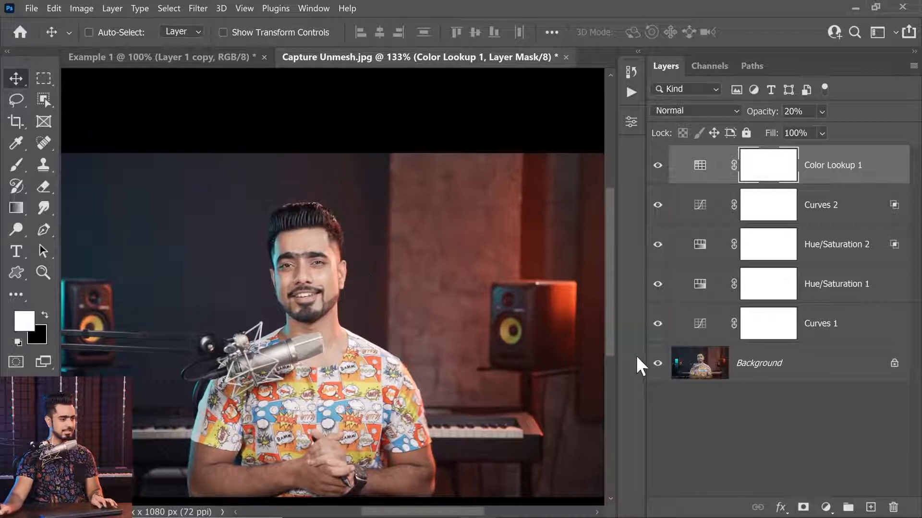
pyautogui.keyDown('alt'); pyautogui.click(657, 365); pyautogui.keyUp('alt')
pyautogui.keyDown('alt'); pyautogui.click(658, 365); pyautogui.keyUp('alt')
pyautogui.keyDown('alt'); pyautogui.click(657, 364); pyautogui.keyUp('alt')
pyautogui.keyDown('alt'); pyautogui.click(658, 365); pyautogui.keyUp('alt')
pyautogui.keyDown('alt'); pyautogui.click(657, 364); pyautogui.keyUp('alt')
pyautogui.keyDown('alt'); pyautogui.click(657, 364); pyautogui.keyUp('alt')
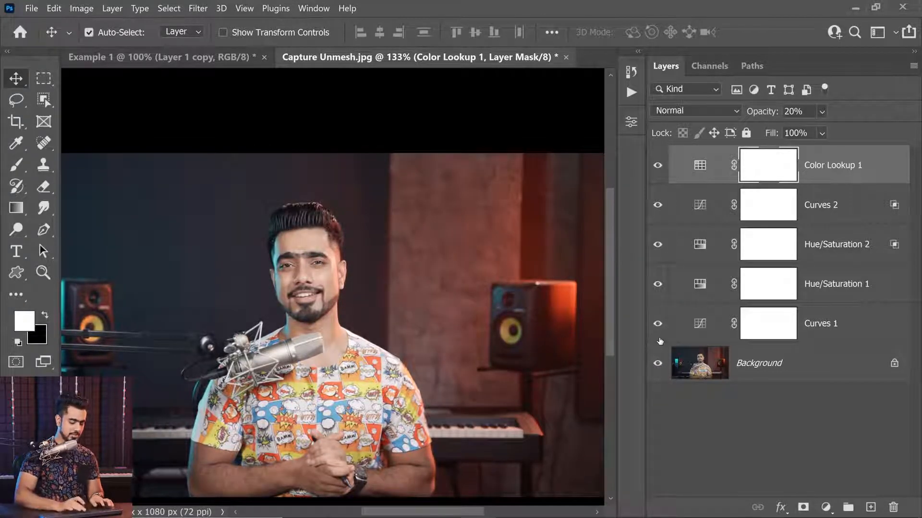
pyautogui.hotkey('ctrl', '0')
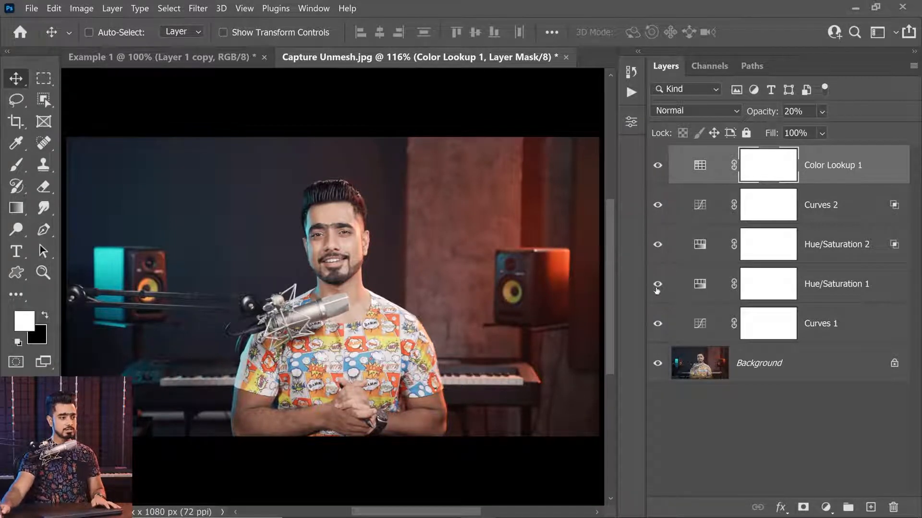
# - Export the grade as a color lookup table in CUBE format with Medium quality and 32 grid points, and save it
pyautogui.click(29, 8)
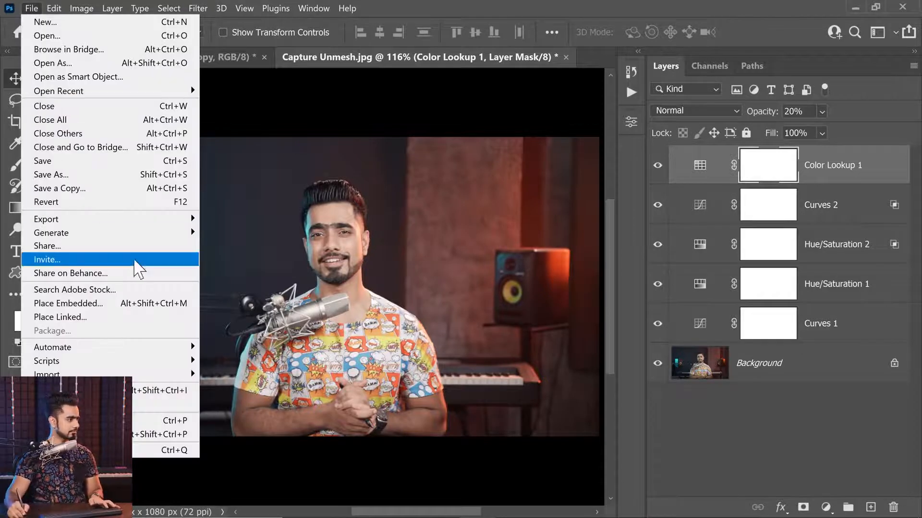
pyautogui.moveTo(145, 224)
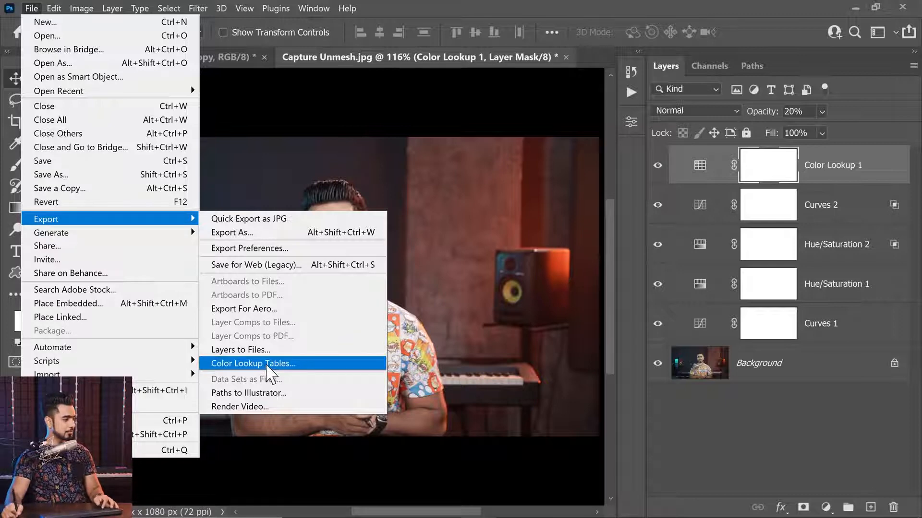
pyautogui.click(271, 364)
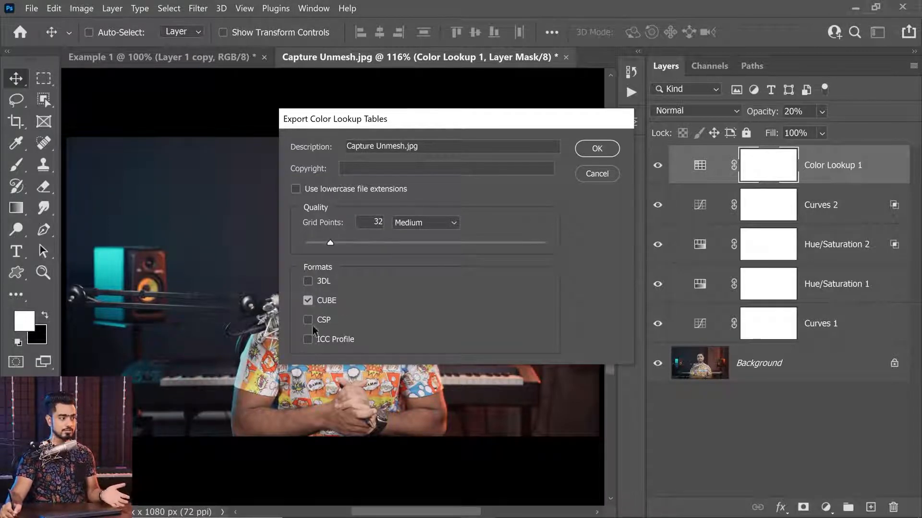
pyautogui.click(597, 148)
pyautogui.click(801, 406)
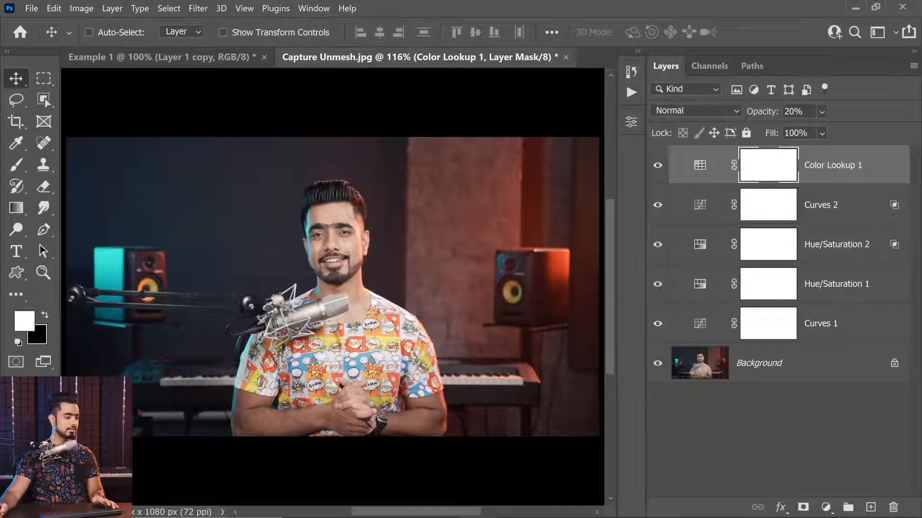
# - Switch to Premiere Pro, search the effects for "lumetr" and apply Lumetri Color to the C0010.MP4 clip on V1
pyautogui.click(548, 508)
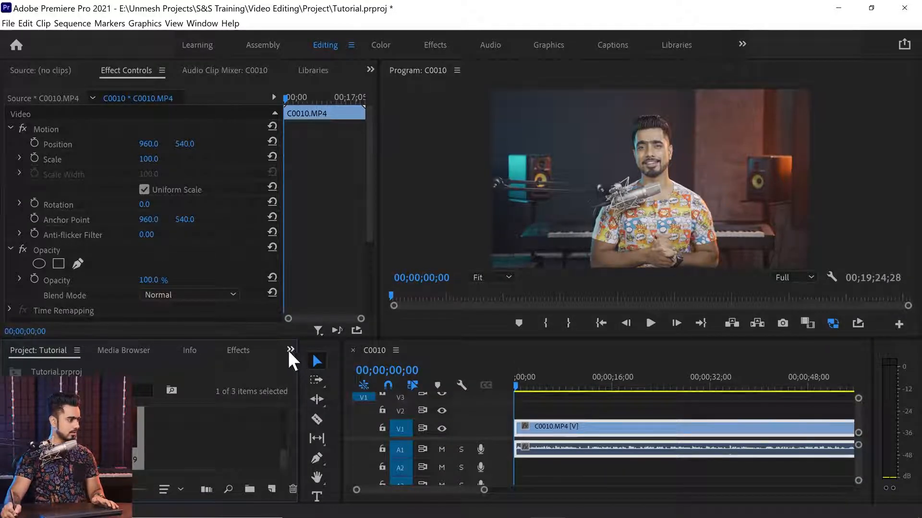
pyautogui.click(239, 350)
pyautogui.click(101, 365)
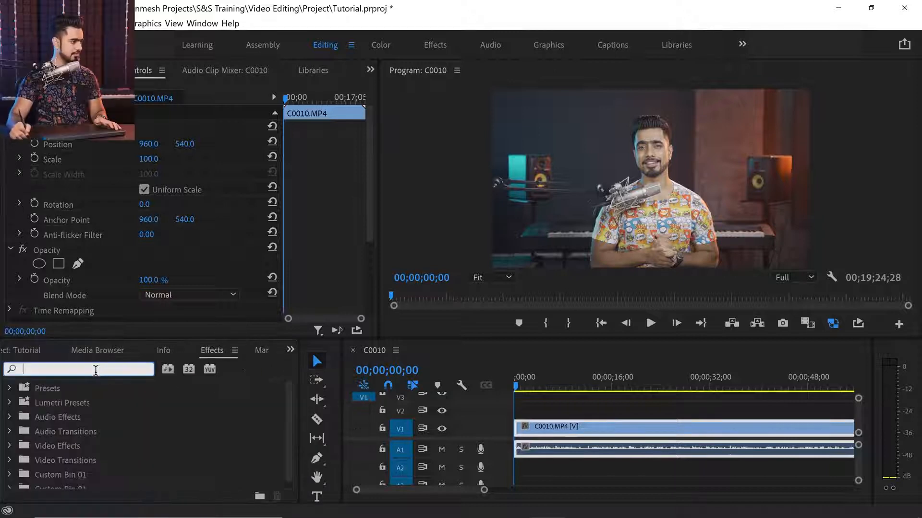
pyautogui.write('lumetr')
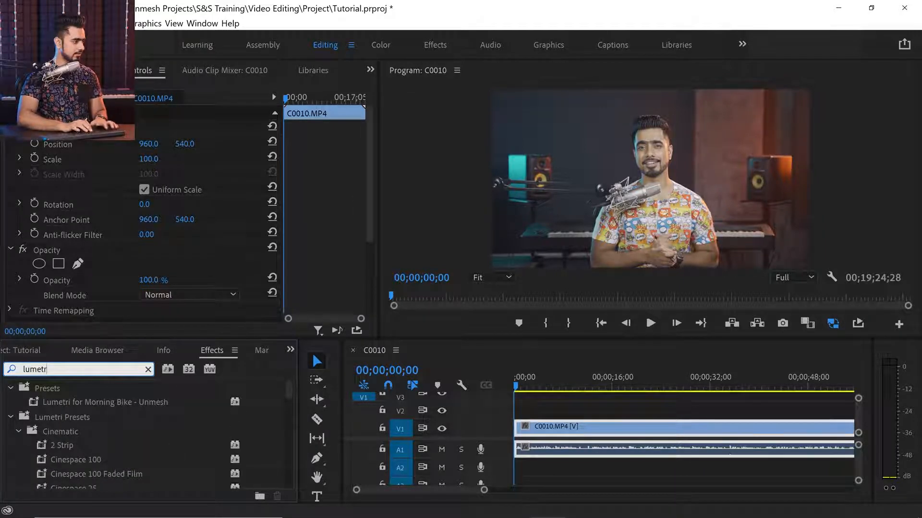
pyautogui.moveTo(290, 395); pyautogui.dragTo(281, 483)
pyautogui.moveTo(196, 440); pyautogui.dragTo(548, 435)
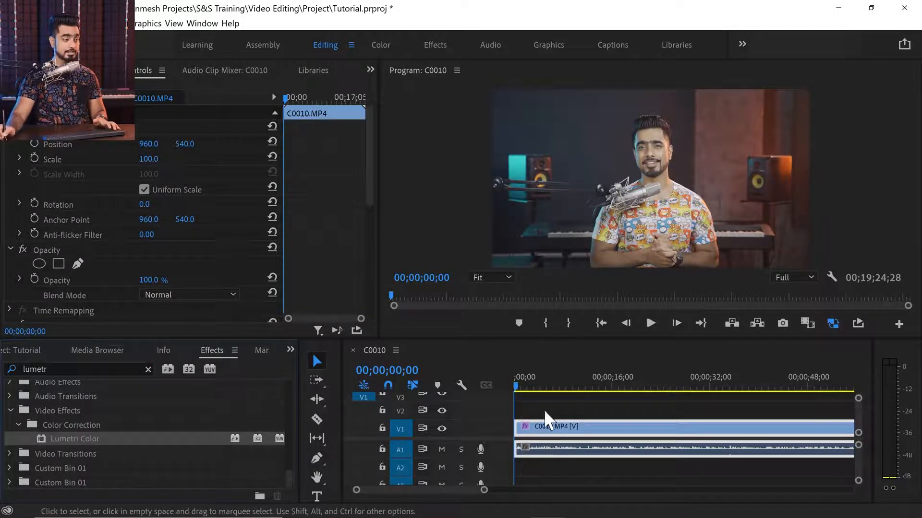
# - Load the exported CUBE file from the Examples folder as the Look in Lumetri Color's Creative section
pyautogui.moveTo(369, 185); pyautogui.dragTo(354, 236)
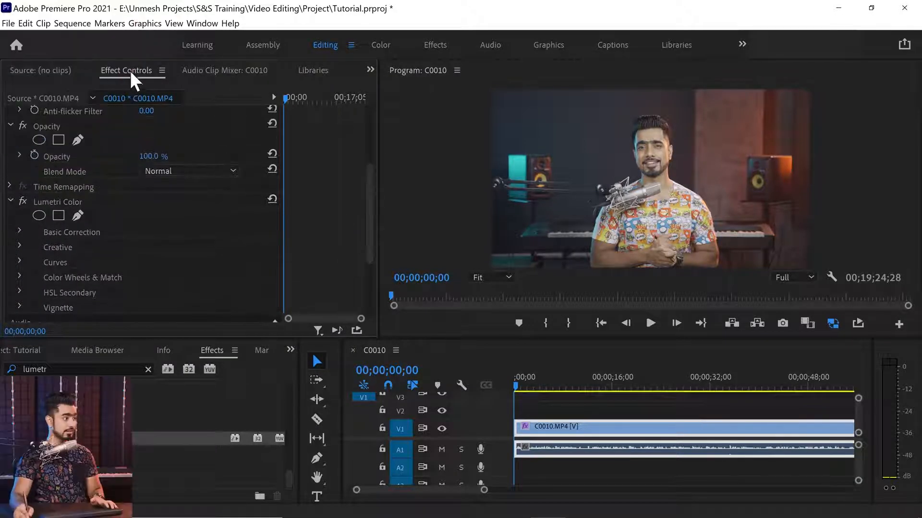
pyautogui.click(20, 246)
pyautogui.moveTo(369, 192); pyautogui.dragTo(366, 208)
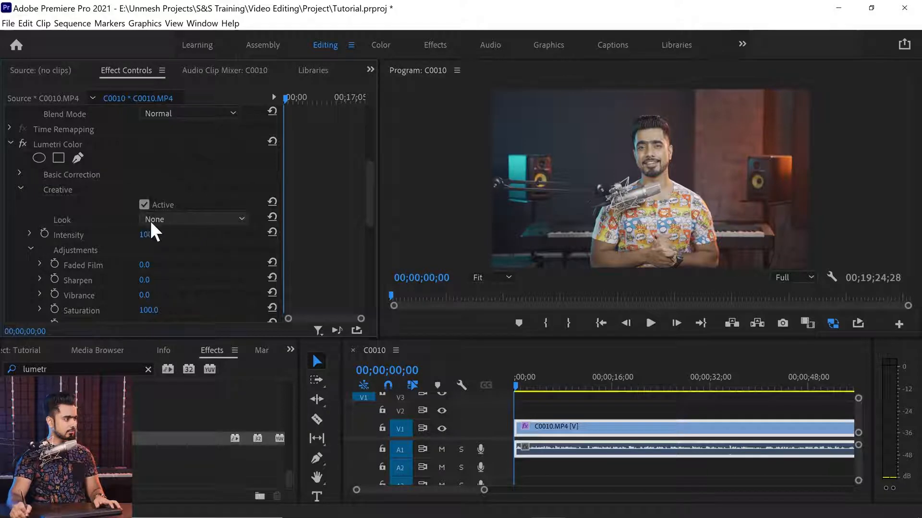
pyautogui.click(194, 220)
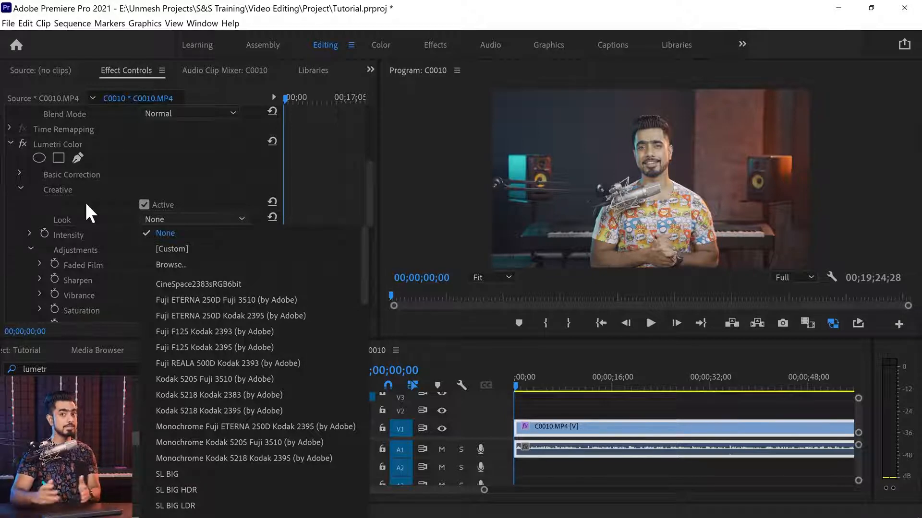
pyautogui.click(187, 265)
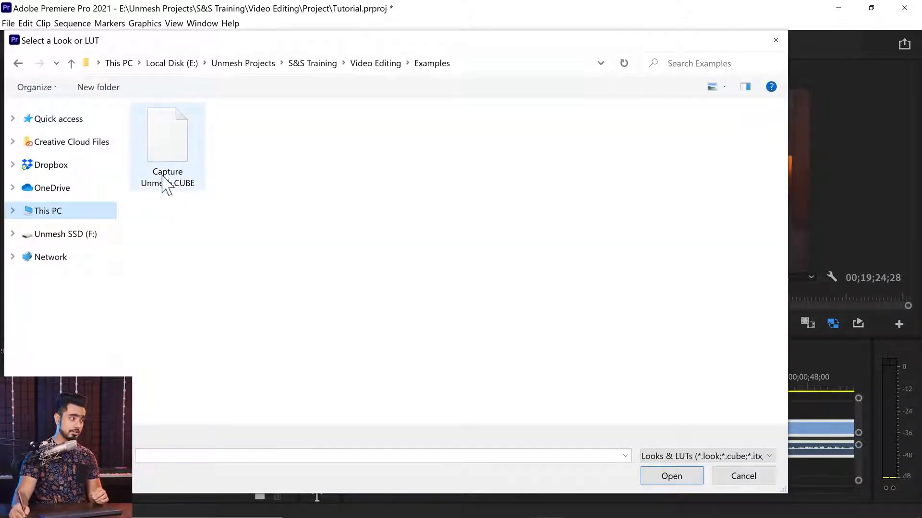
pyautogui.click(173, 186)
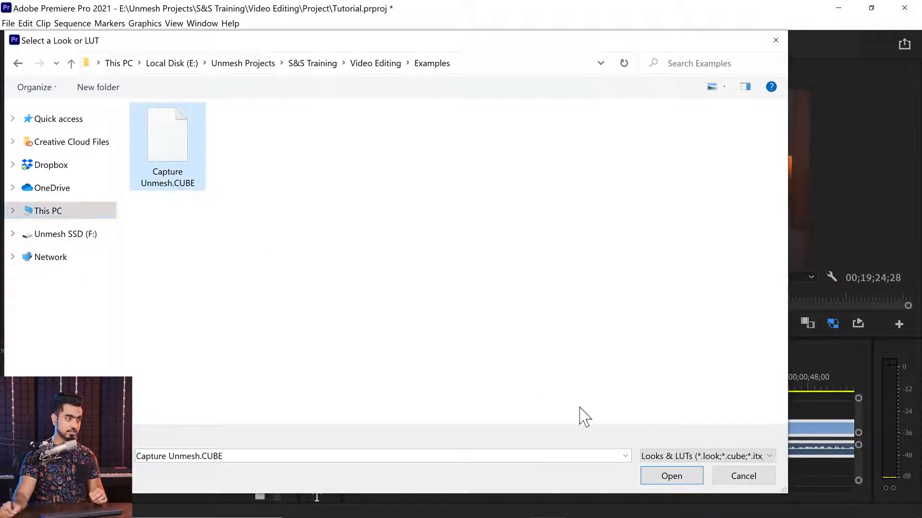
pyautogui.click(670, 482)
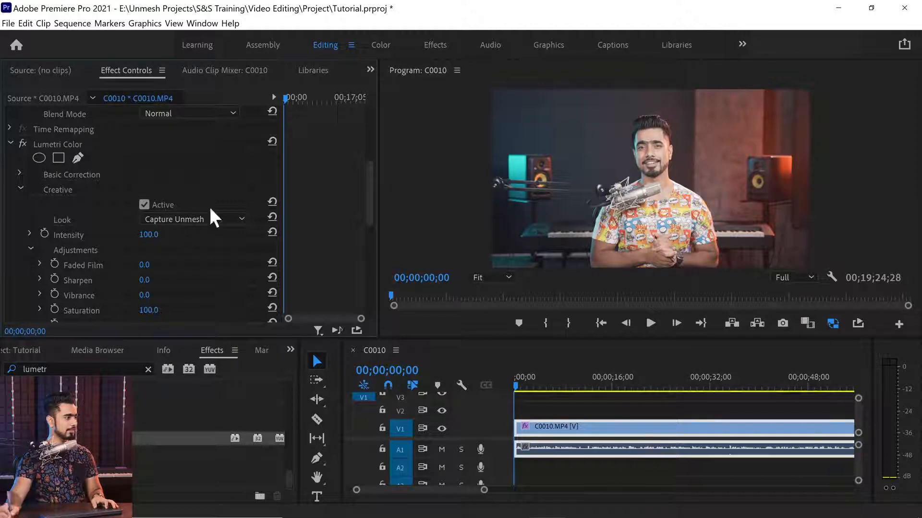
# - Compare the clip with and without the LUT by toggling the Creative section's Active state, leaving it enabled
pyautogui.click(143, 204)
pyautogui.click(144, 203)
pyautogui.click(143, 205)
pyautogui.click(142, 203)
pyautogui.click(142, 203)
pyautogui.click(142, 202)
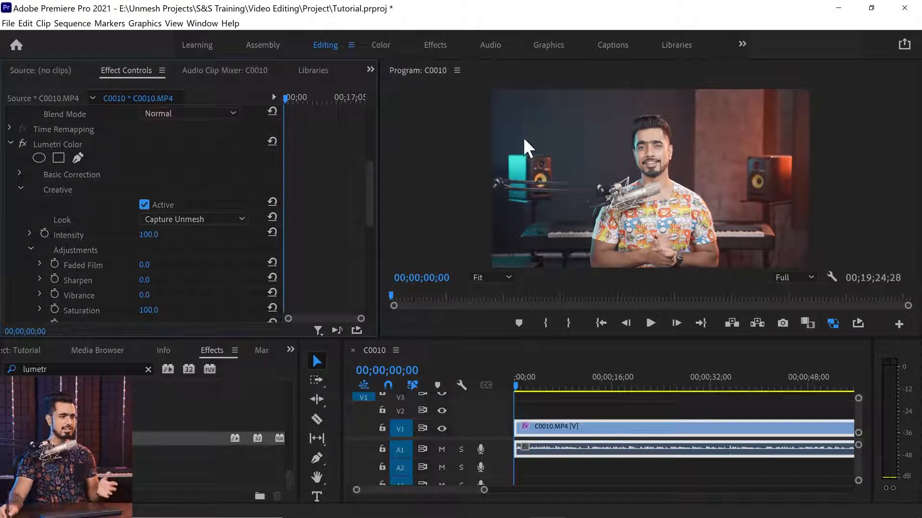
# - Set Blacks to -10 in the Basic Correction tone settings of Lumetri Color
pyautogui.click(20, 173)
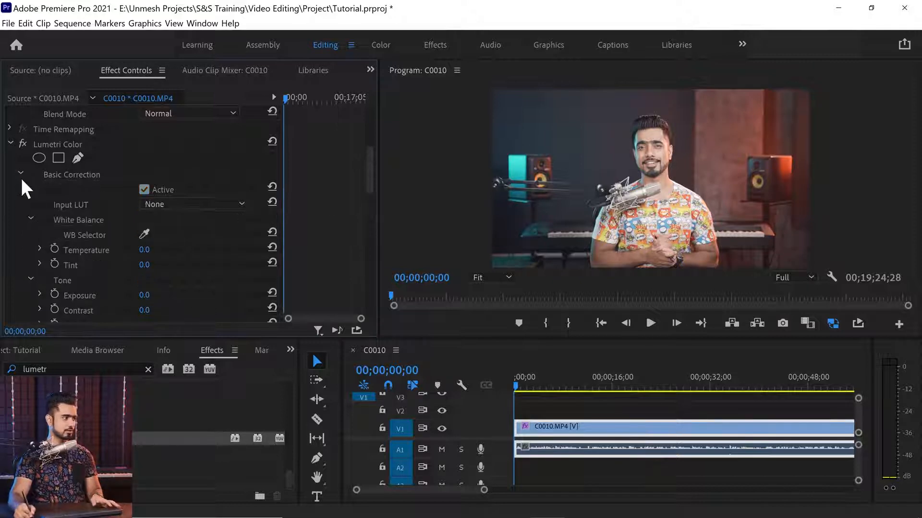
pyautogui.moveTo(369, 182); pyautogui.dragTo(367, 212)
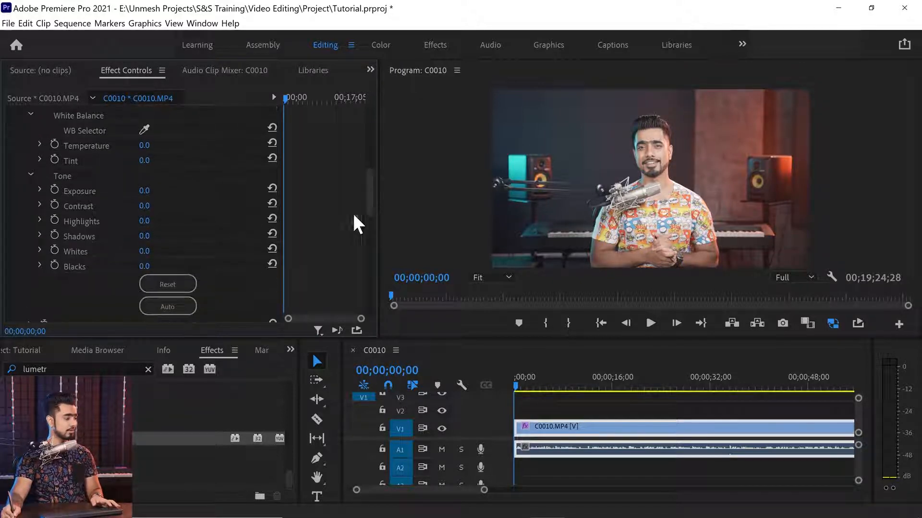
pyautogui.click(144, 266)
pyautogui.write('-10')
pyautogui.press('Return')
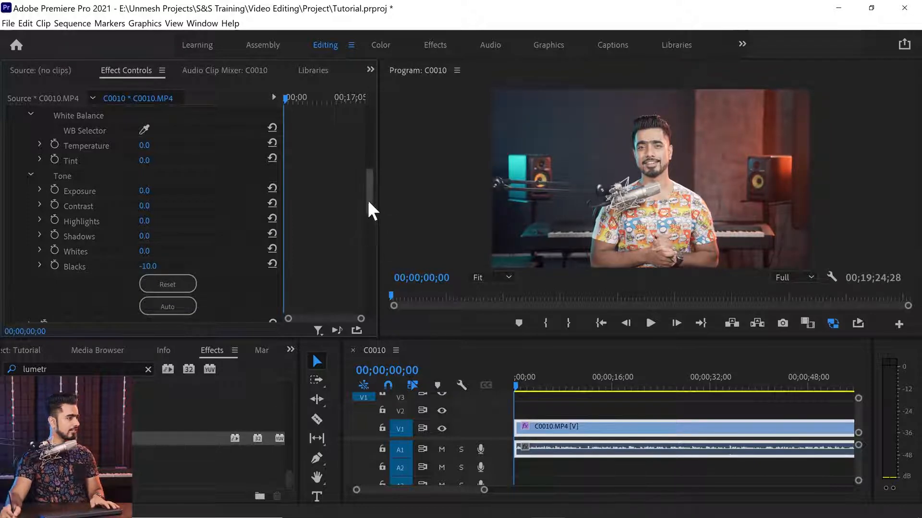
# - Try Exposure values of -4 and -0.4 in Basic Correction, and return Exposure to 0
pyautogui.moveTo(369, 202); pyautogui.dragTo(369, 206)
pyautogui.click(145, 172)
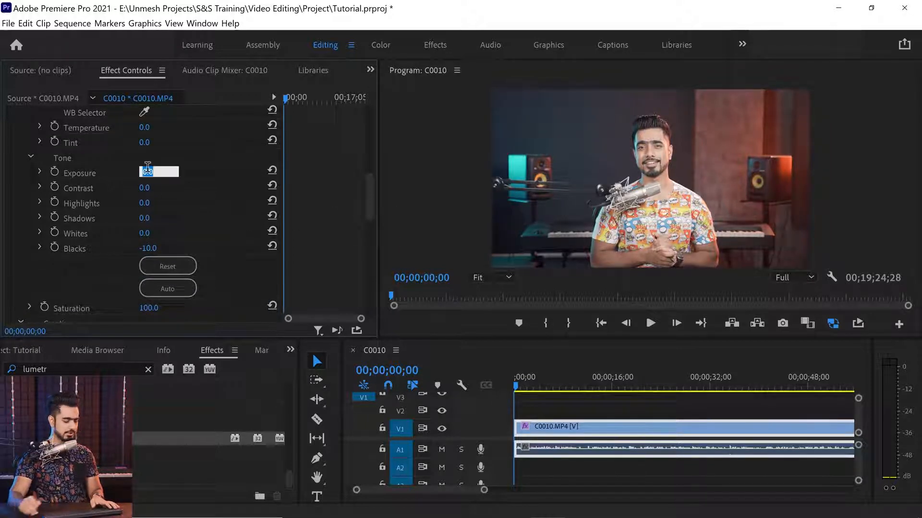
pyautogui.write('-04')
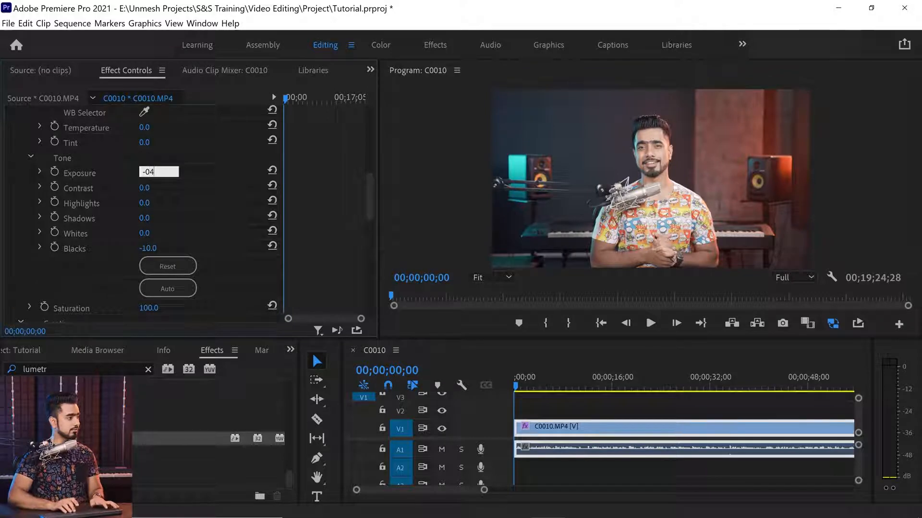
pyautogui.press('Return')
pyautogui.click(167, 169)
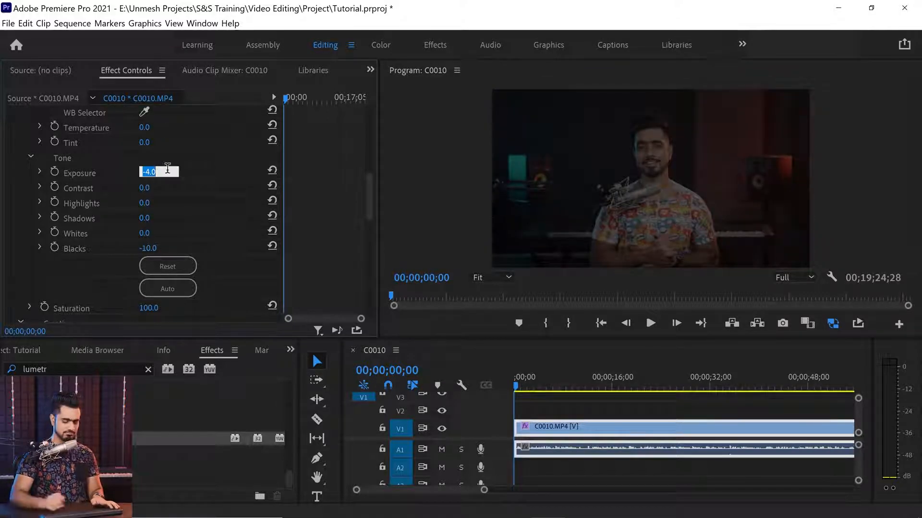
pyautogui.write('-0.')
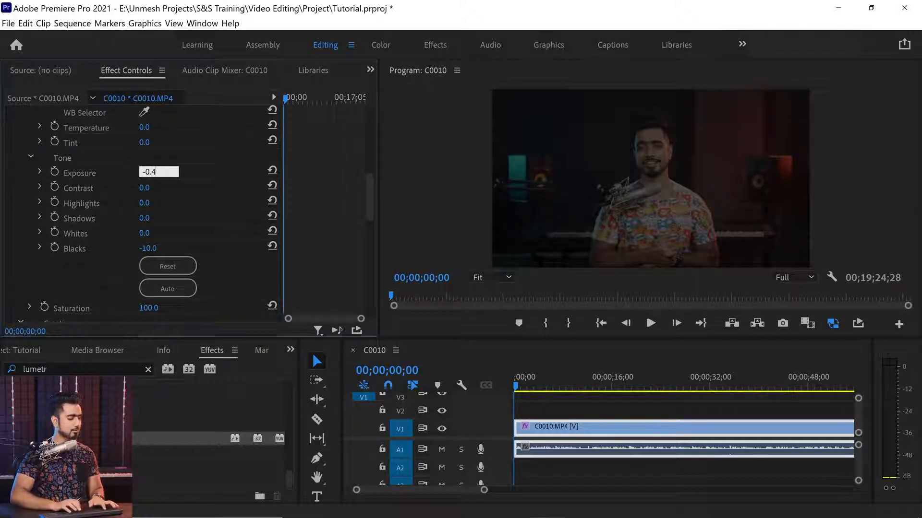
pyautogui.write('4')
pyautogui.press('Return')
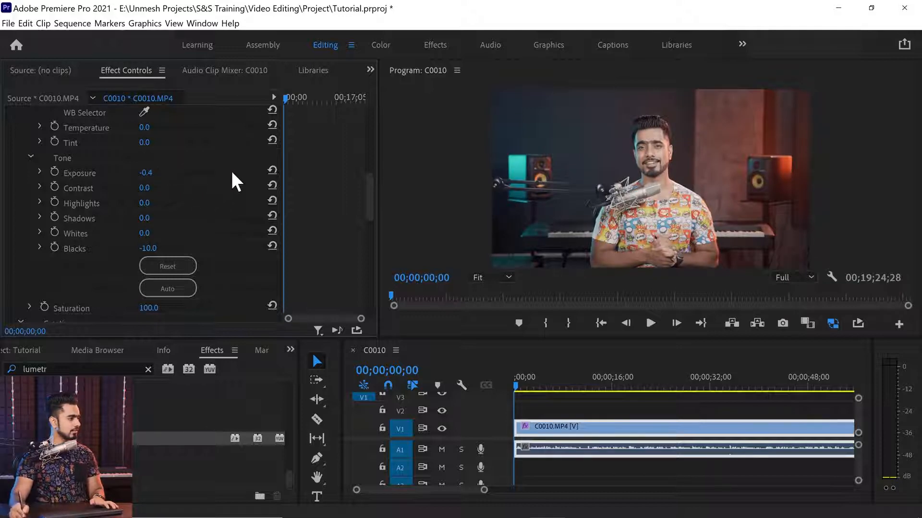
pyautogui.click(149, 173)
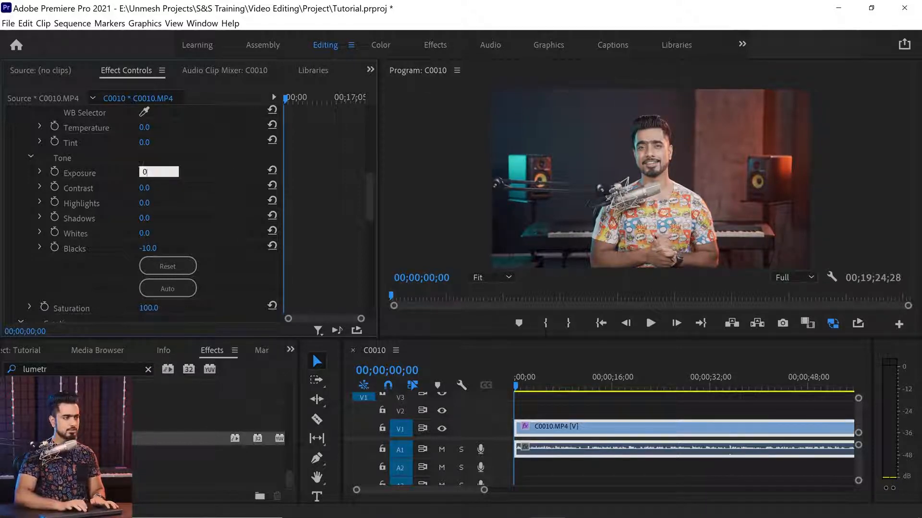
pyautogui.write('0')
pyautogui.press('Return')
# - Set the Basic Correction Exposure to -0.2
pyautogui.click(148, 171)
pyautogui.write('-')
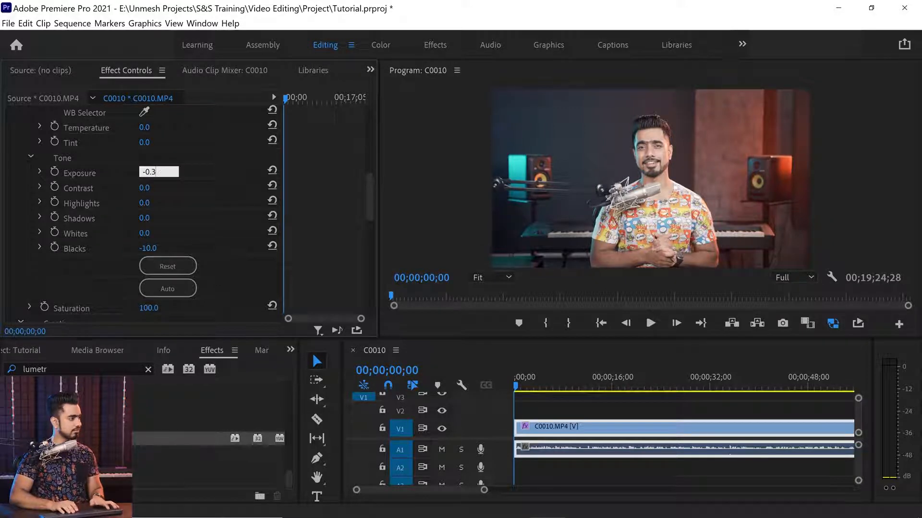
pyautogui.press('BackSpace')
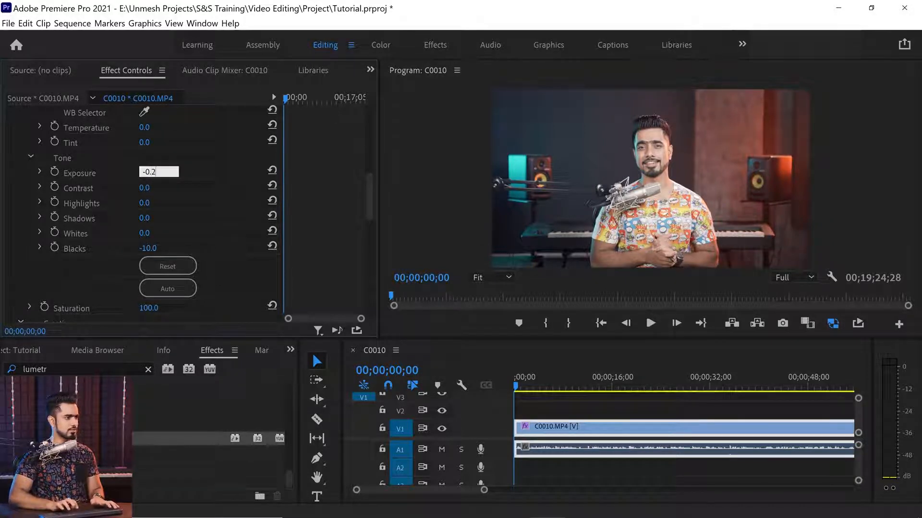
pyautogui.press('Return')
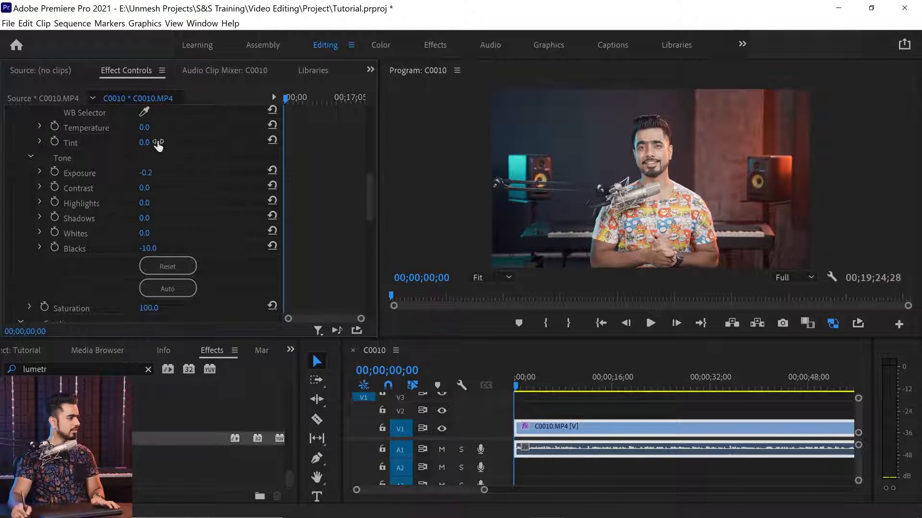
# - Try a Basic Correction Contrast of 40 and settle on a value of 25
pyautogui.moveTo(366, 201); pyautogui.dragTo(366, 192)
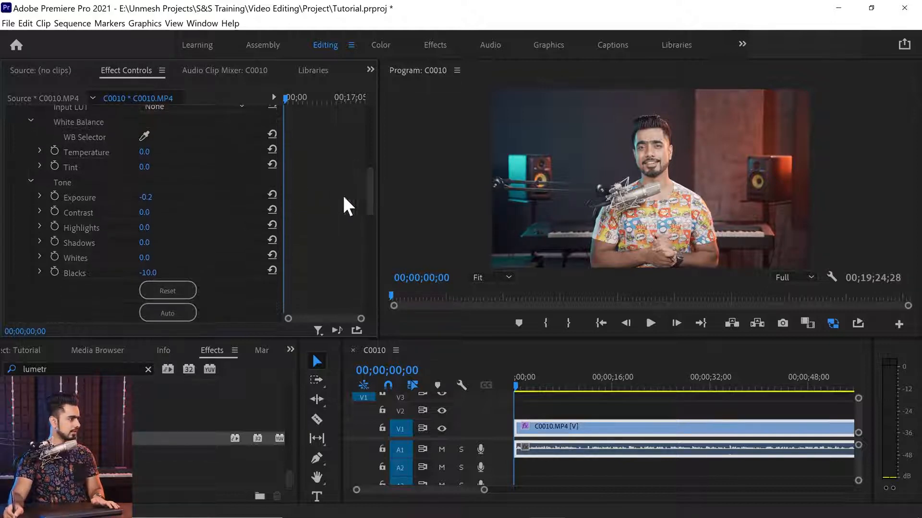
pyautogui.click(146, 213)
pyautogui.write('40')
pyautogui.press('Return')
pyautogui.click(149, 211)
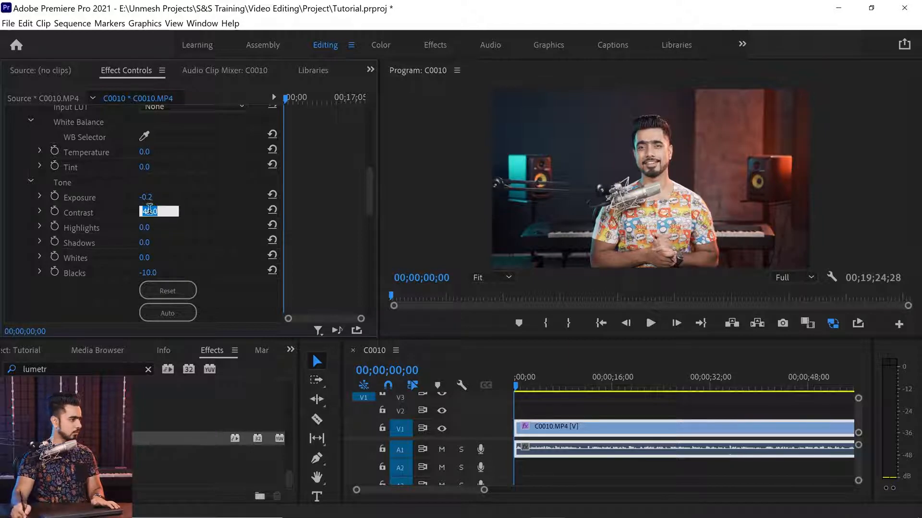
pyautogui.write('25')
pyautogui.press('Return')
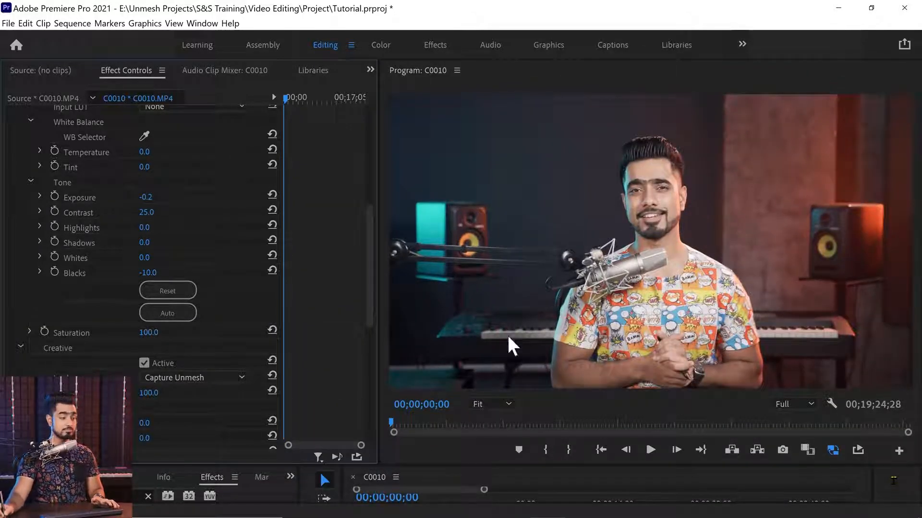
# - Set Sharpen to 50 in the Creative adjustments of Lumetri Color
pyautogui.moveTo(368, 280); pyautogui.dragTo(369, 279)
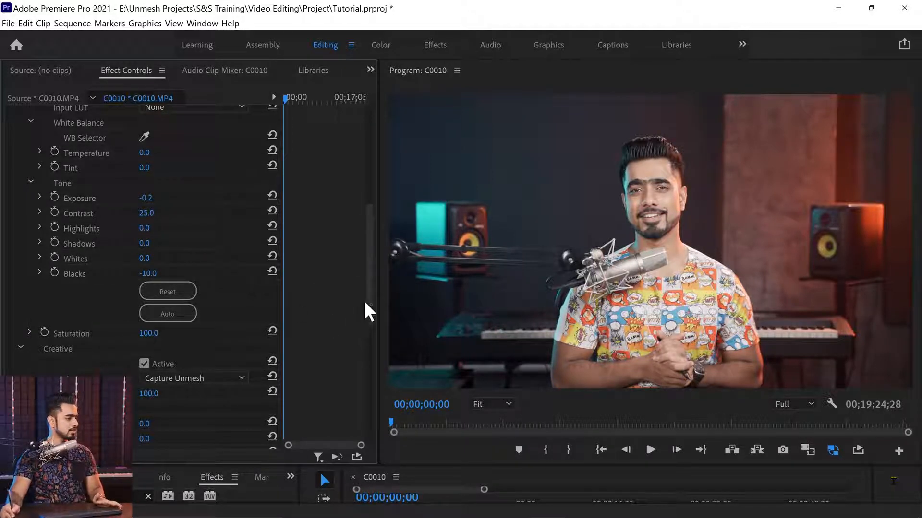
pyautogui.moveTo(374, 309); pyautogui.dragTo(374, 342)
pyautogui.click(146, 343)
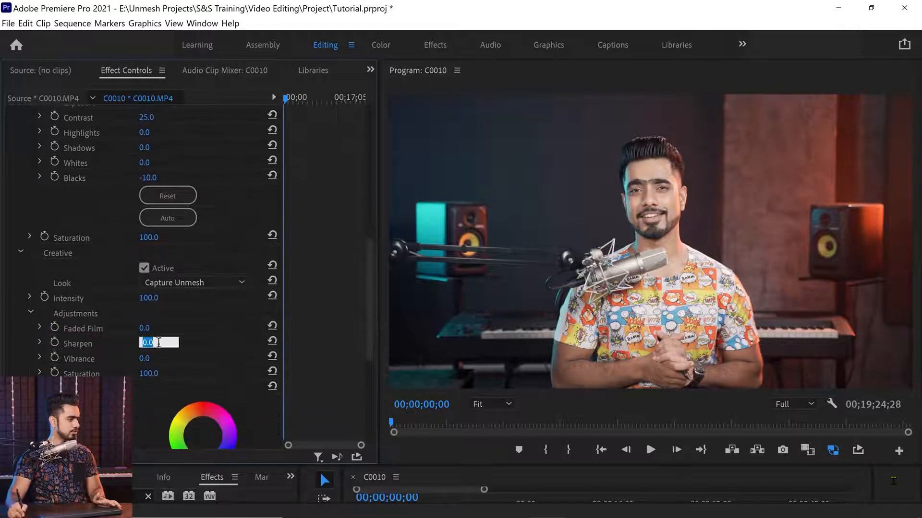
pyautogui.write('50')
pyautogui.press('Return')
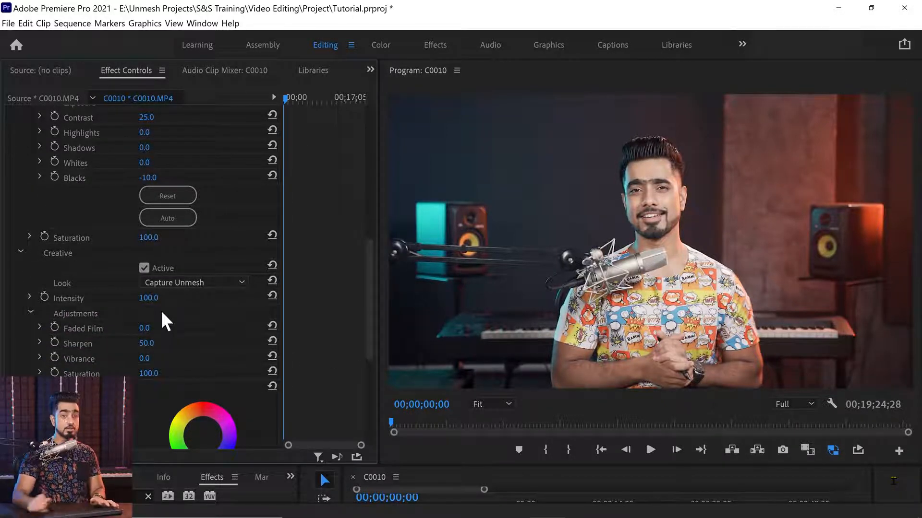
# - Enlarge the program preview to 400% and compare the unsharpened clip with a Sharpen value of 50
pyautogui.click(486, 404)
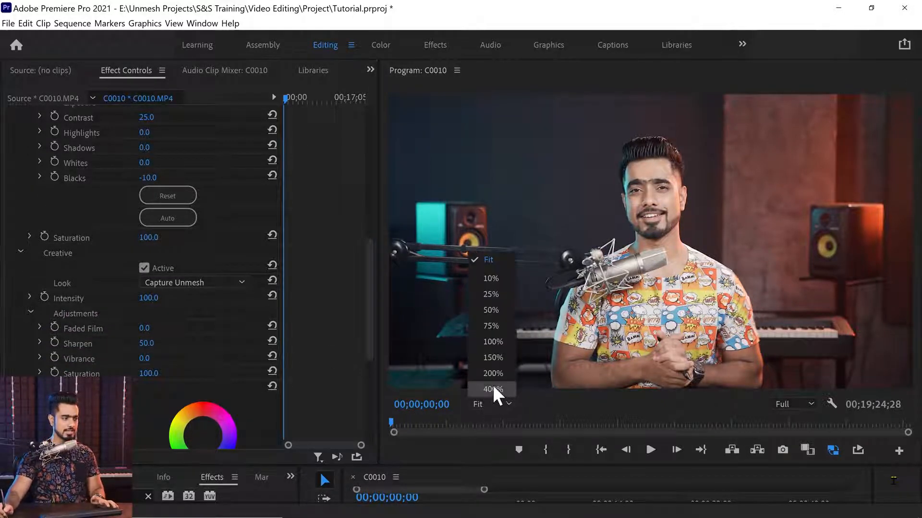
pyautogui.click(493, 389)
pyautogui.click(272, 339)
pyautogui.click(144, 343)
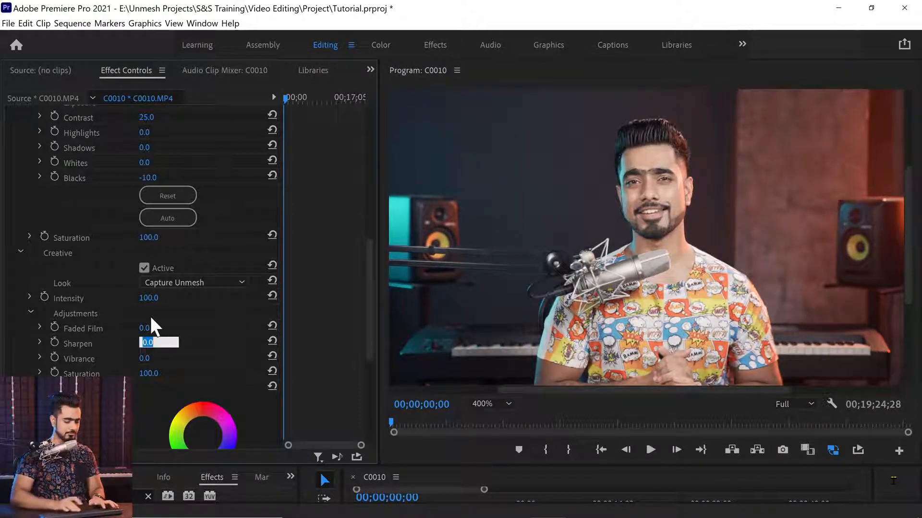
pyautogui.write('50')
pyautogui.press('Return')
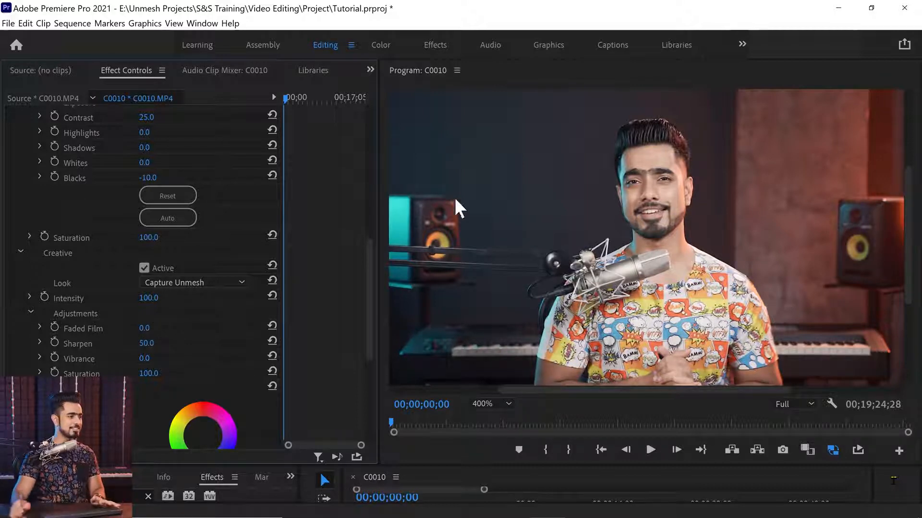
# - Try the extreme Sharpen value of 100 on the clip, and set Sharpen back to 50
pyautogui.click(477, 405)
pyautogui.click(146, 343)
pyautogui.write('100')
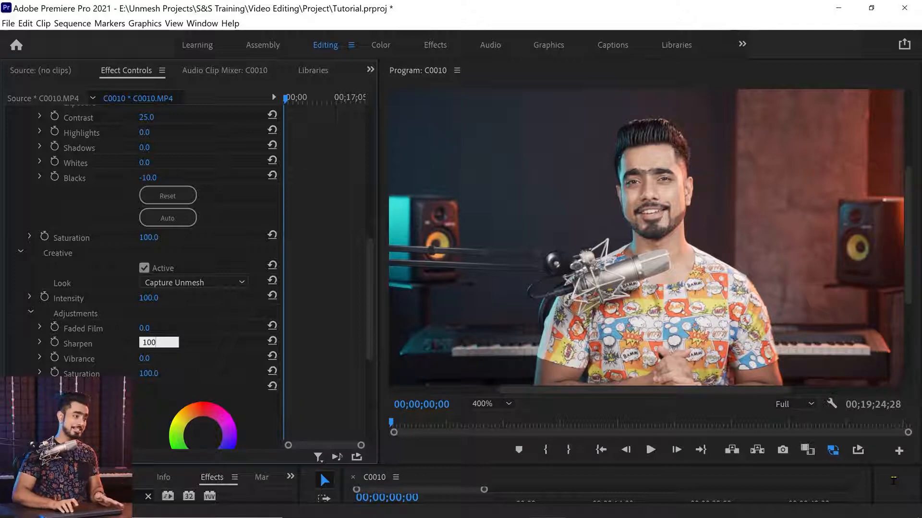
pyautogui.press('Return')
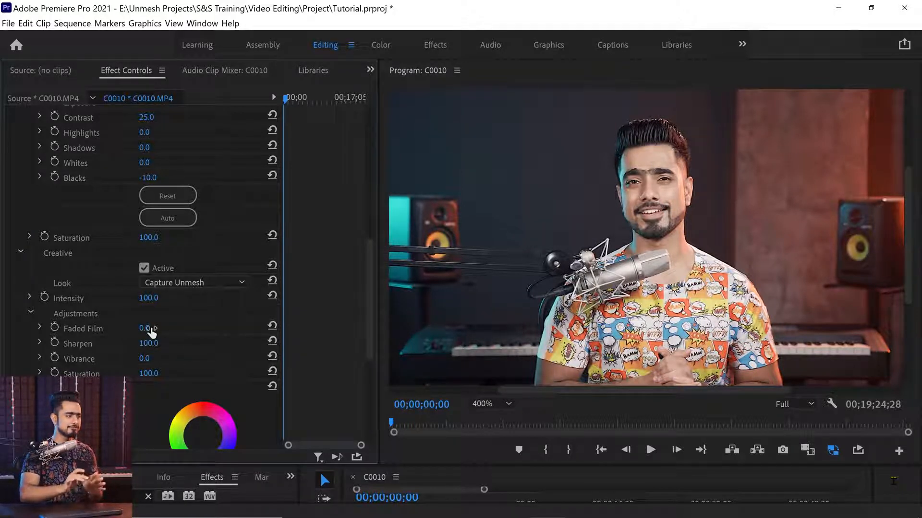
pyautogui.click(154, 343)
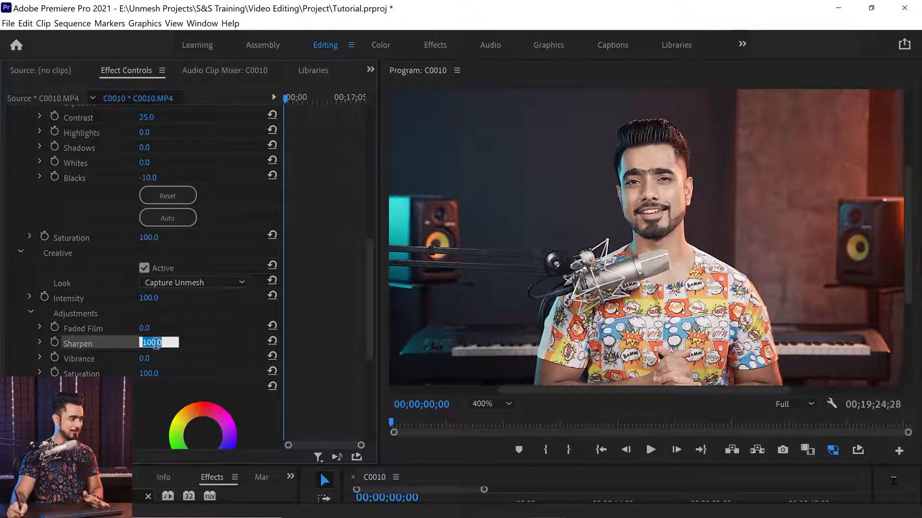
pyautogui.write('50')
pyautogui.press('Return')
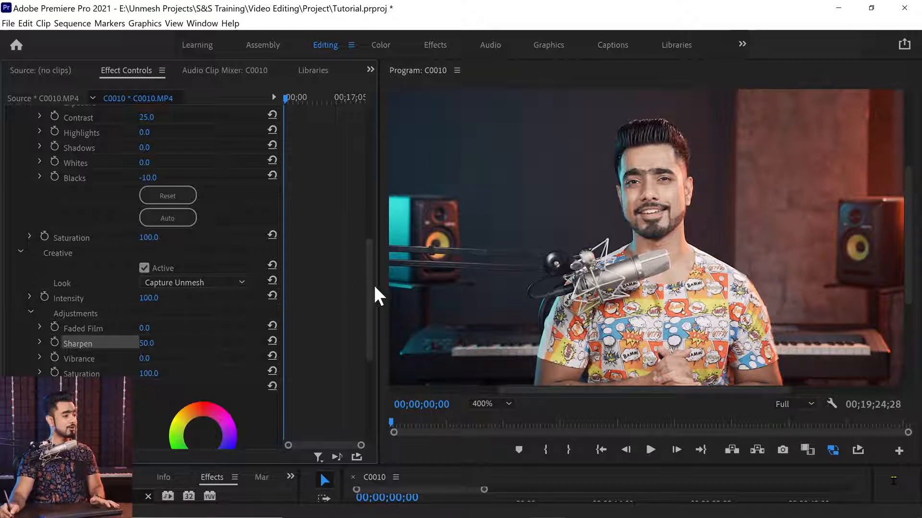
pyautogui.scroll(2, 372, 279)
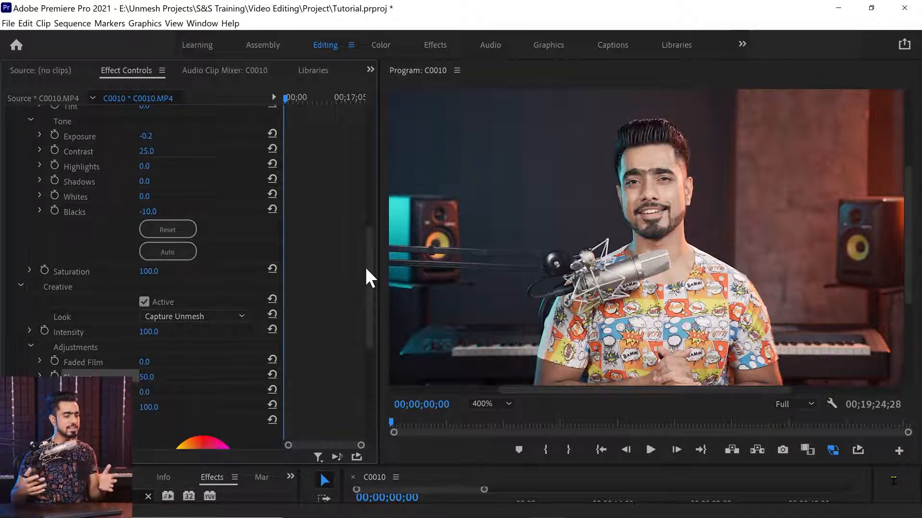